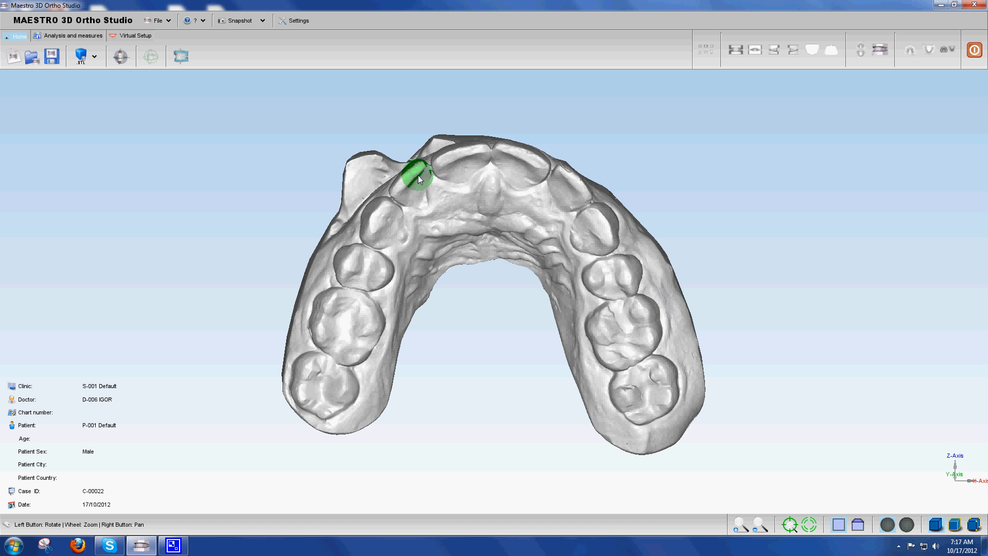
# Start tooth segmentation from the virtual setup tools and agree to complete the individual tooth measurements
pyautogui.click(128, 37)
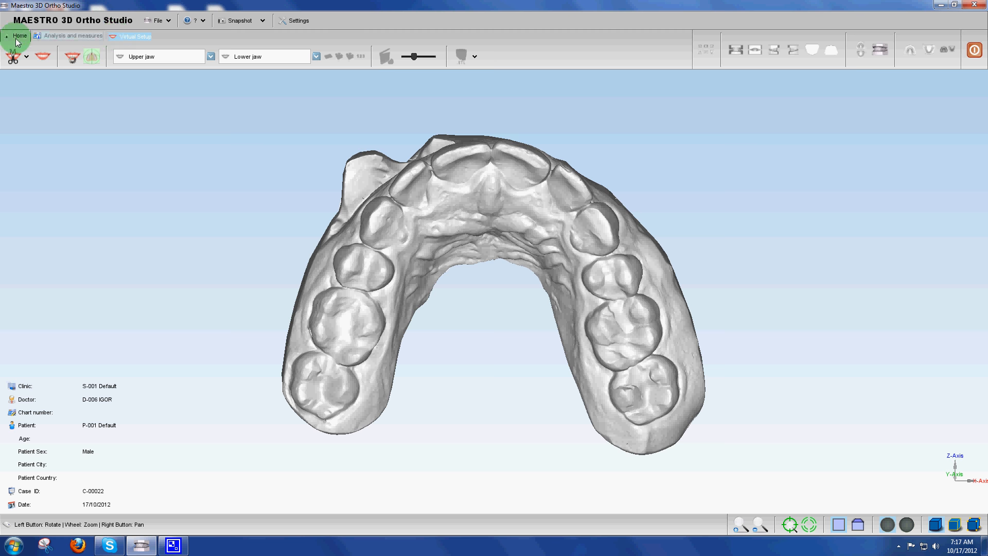
pyautogui.click(11, 59)
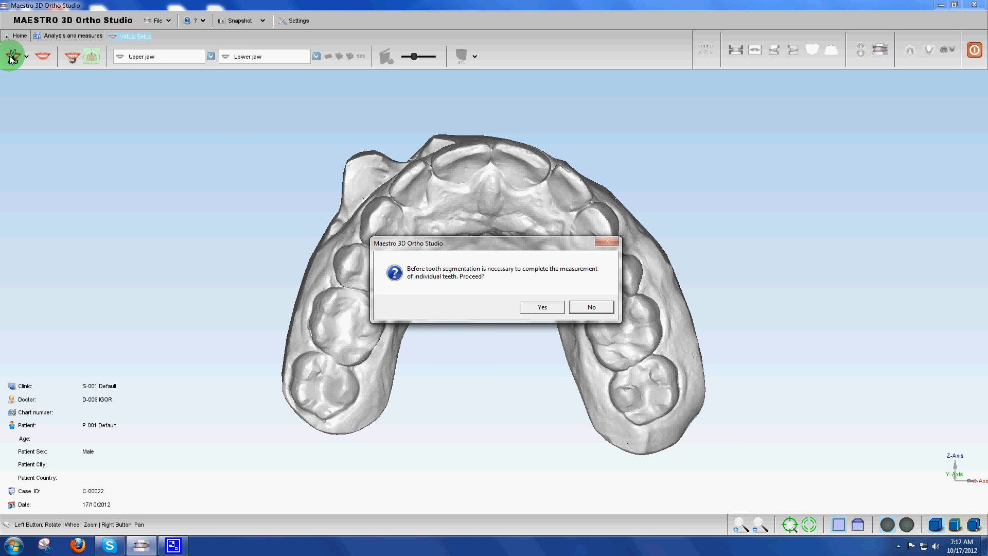
pyautogui.click(555, 309)
pyautogui.click(525, 299)
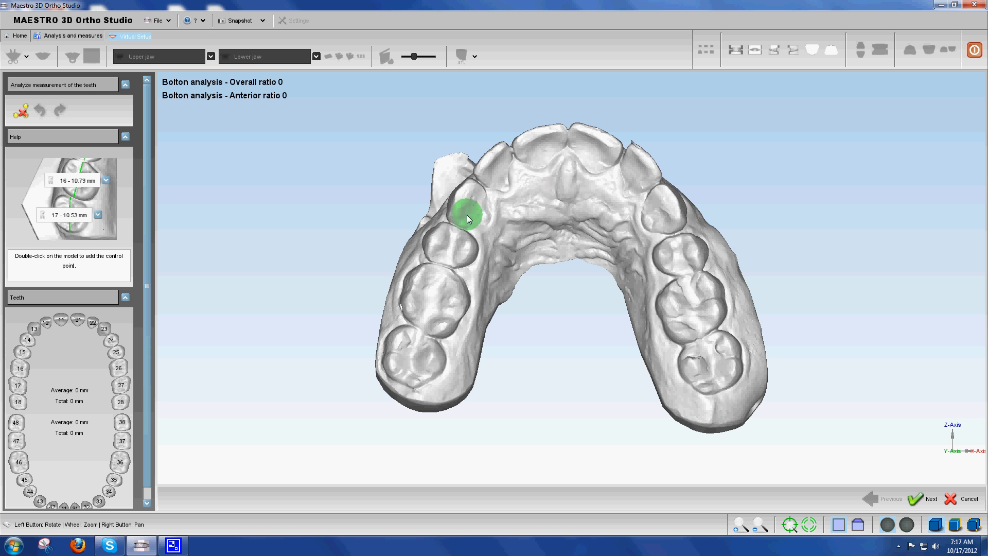
# Finish the width measurement across the first canine and assign it to tooth 13
pyautogui.doubleClick(476, 183)
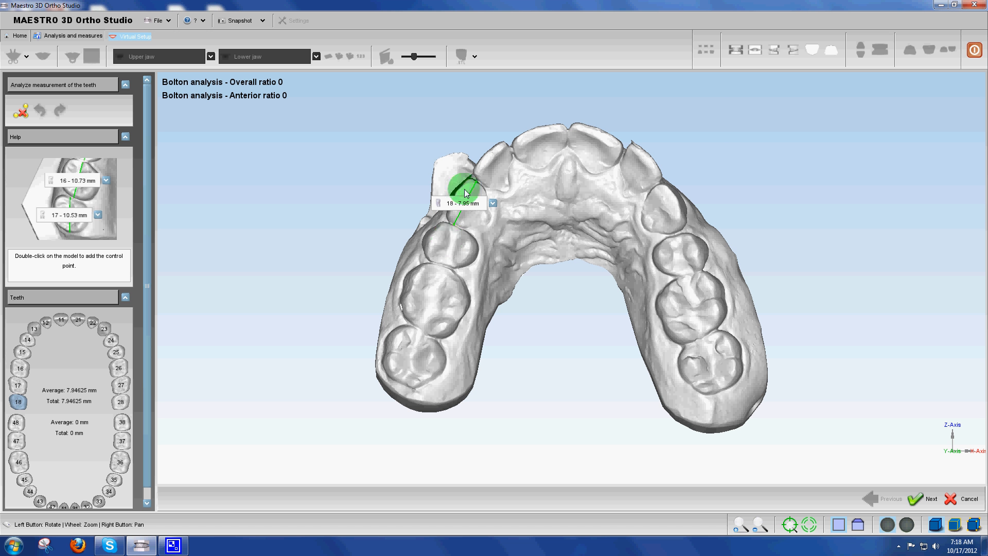
pyautogui.click(493, 203)
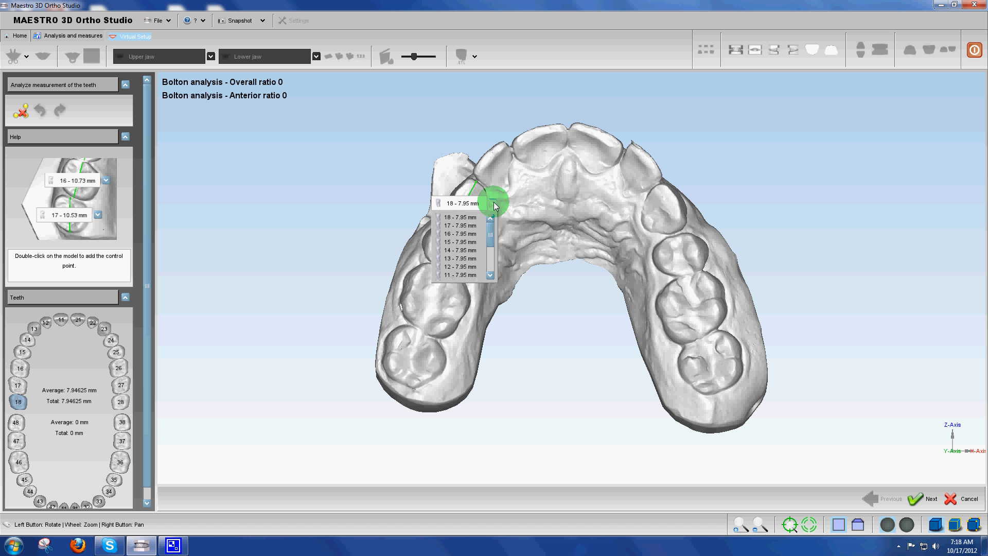
pyautogui.click(456, 258)
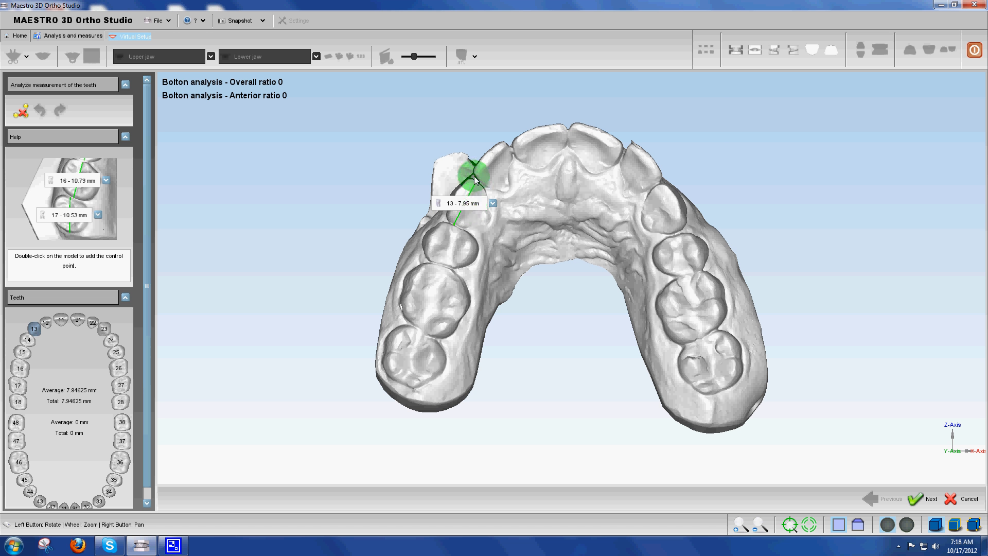
# Measure teeth 12, 11, 21, 22 and 23 in sequence by adding a control point at each next tooth contact
pyautogui.doubleClick(508, 146)
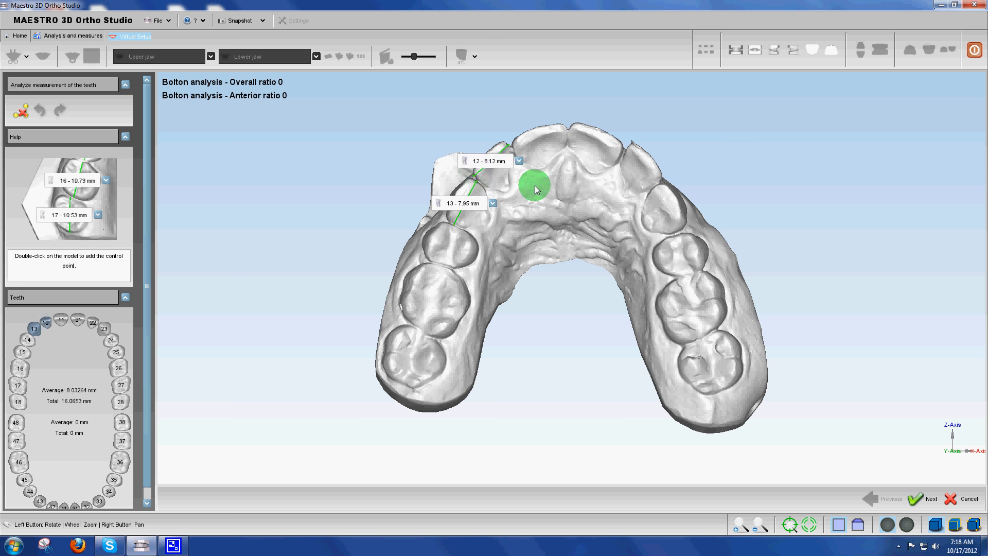
pyautogui.moveTo(530, 183)
pyautogui.mouseDown()
pyautogui.moveTo(551, 245)
pyautogui.moveTo(520, 167)
pyautogui.mouseUp()
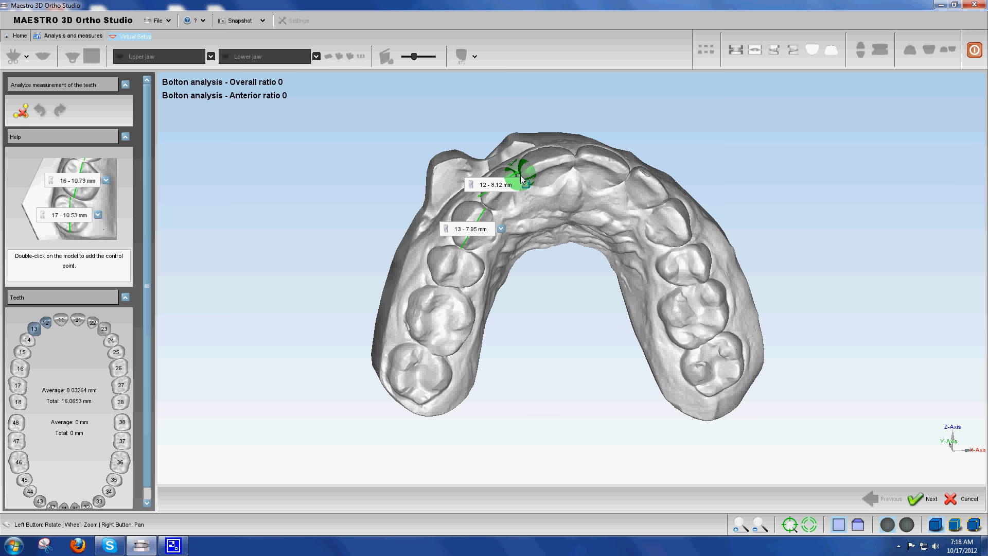
pyautogui.doubleClick(576, 162)
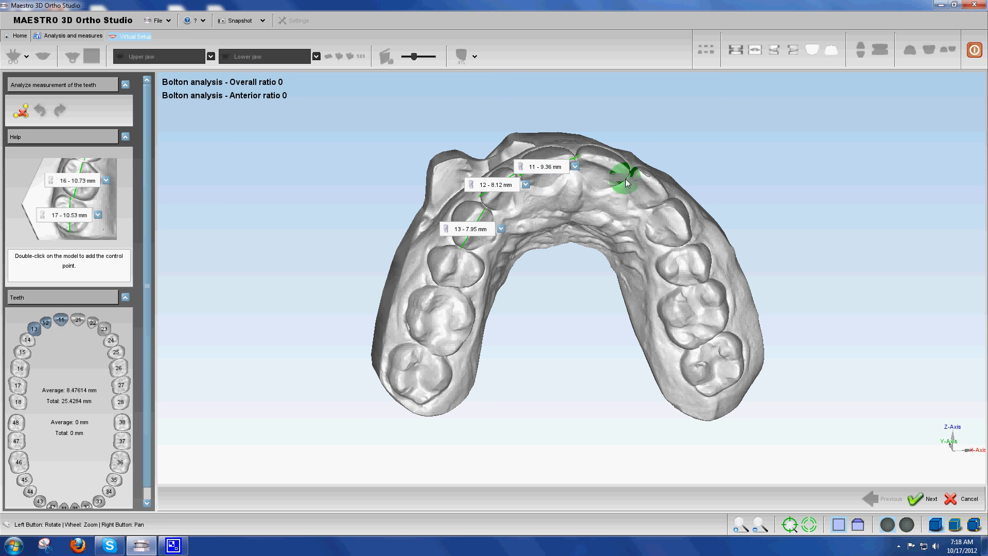
pyautogui.doubleClick(630, 174)
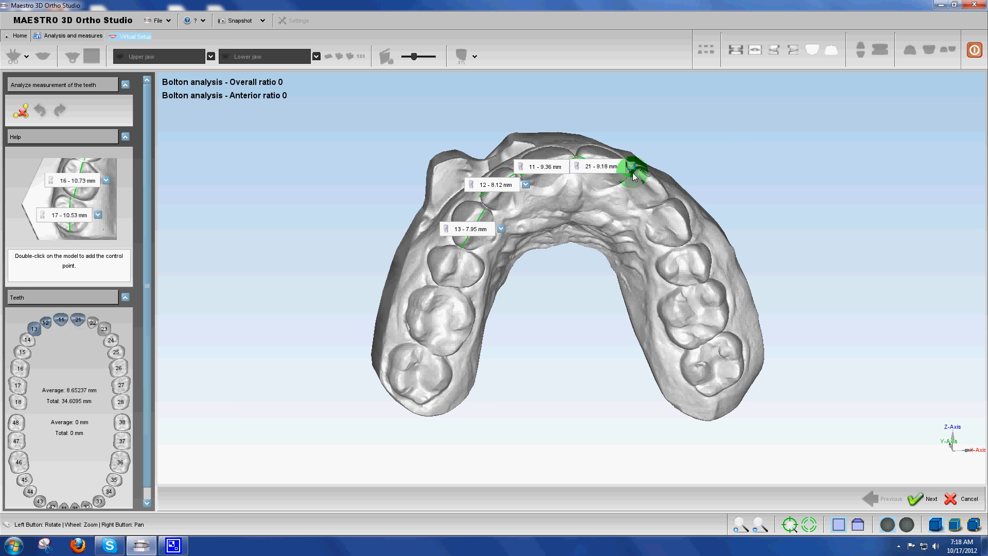
pyautogui.moveTo(634, 176); pyautogui.dragTo(603, 206)
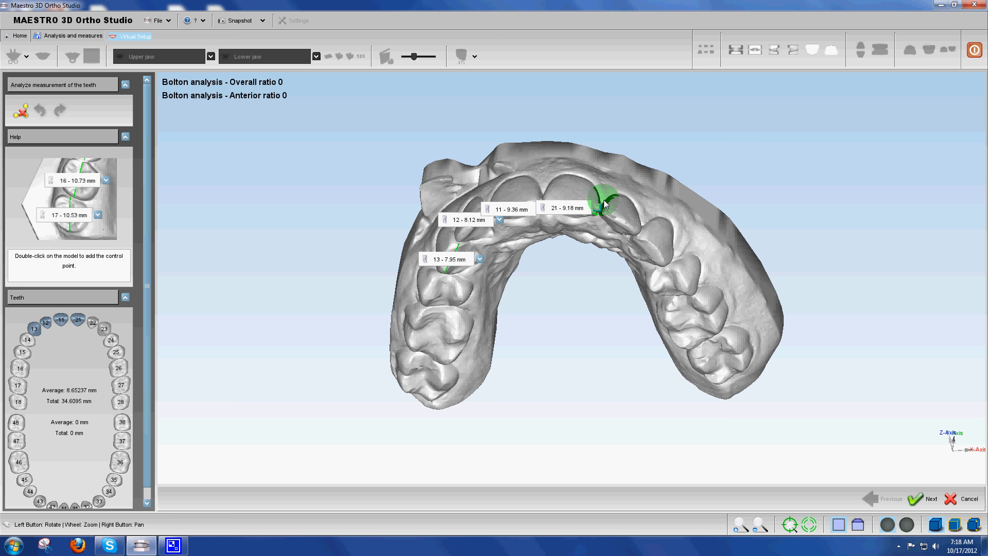
pyautogui.doubleClick(640, 229)
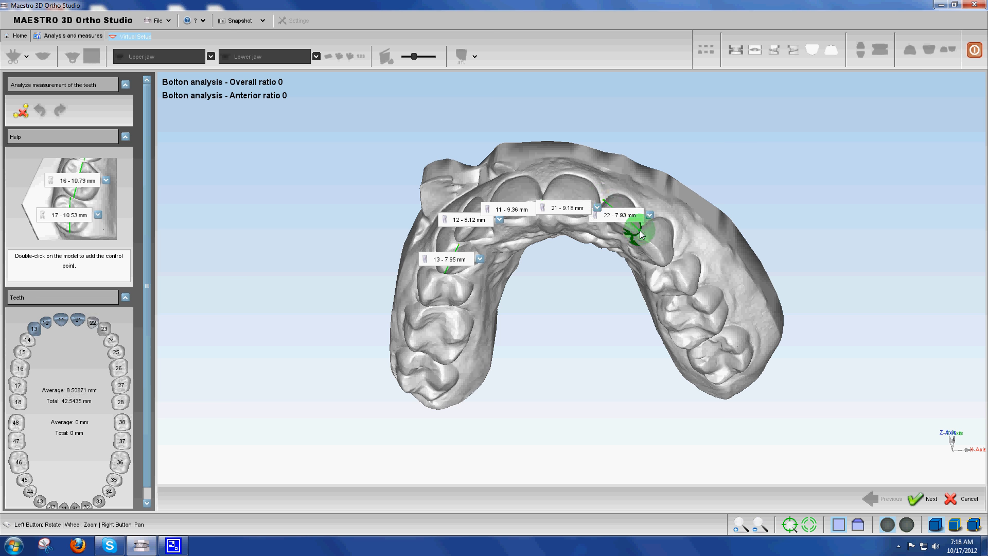
pyautogui.moveTo(620, 242); pyautogui.dragTo(619, 195)
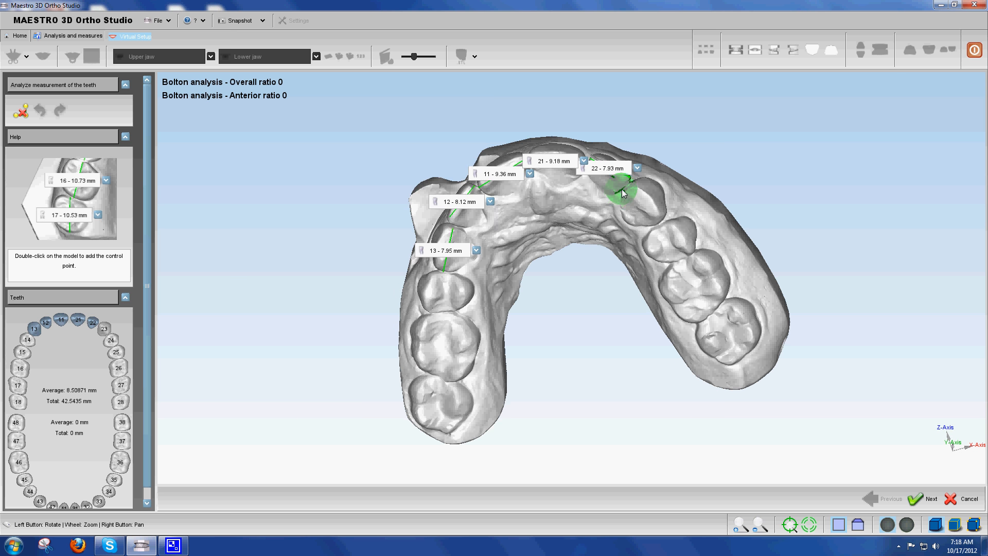
pyautogui.doubleClick(659, 223)
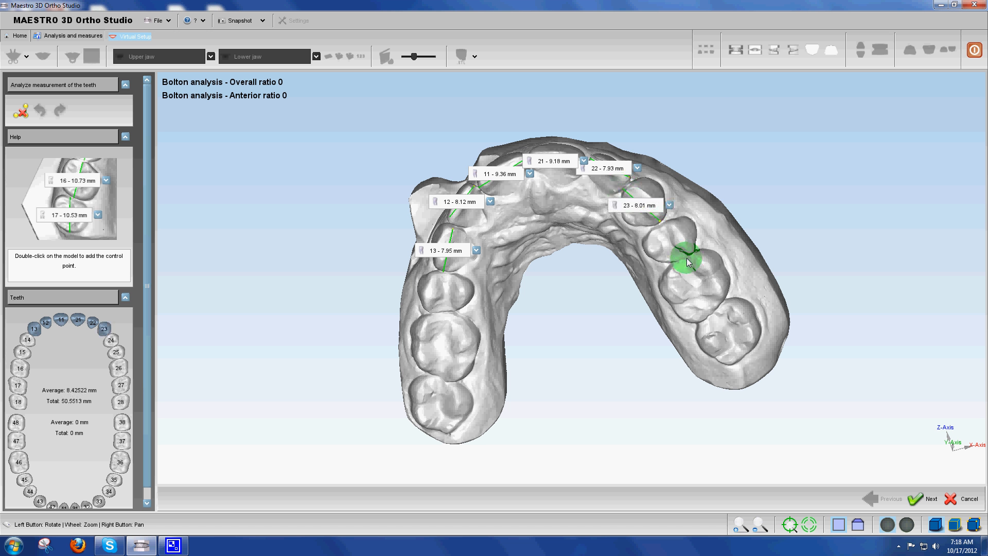
# Measure the first molar beyond tooth 23, assign the measurement to tooth 26, and complete the measurement stage
pyautogui.doubleClick(712, 314)
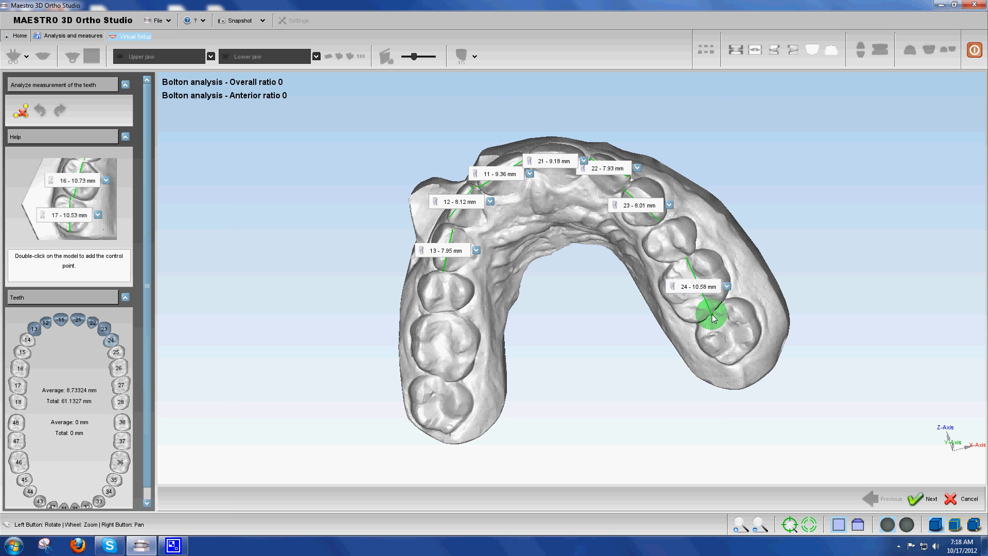
pyautogui.moveTo(585, 223); pyautogui.dragTo(571, 165)
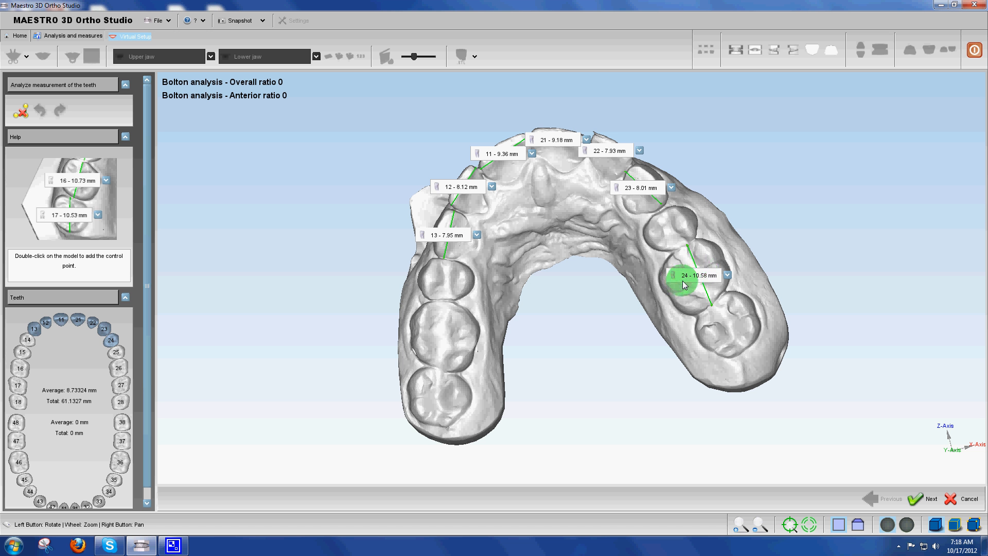
pyautogui.click(728, 277)
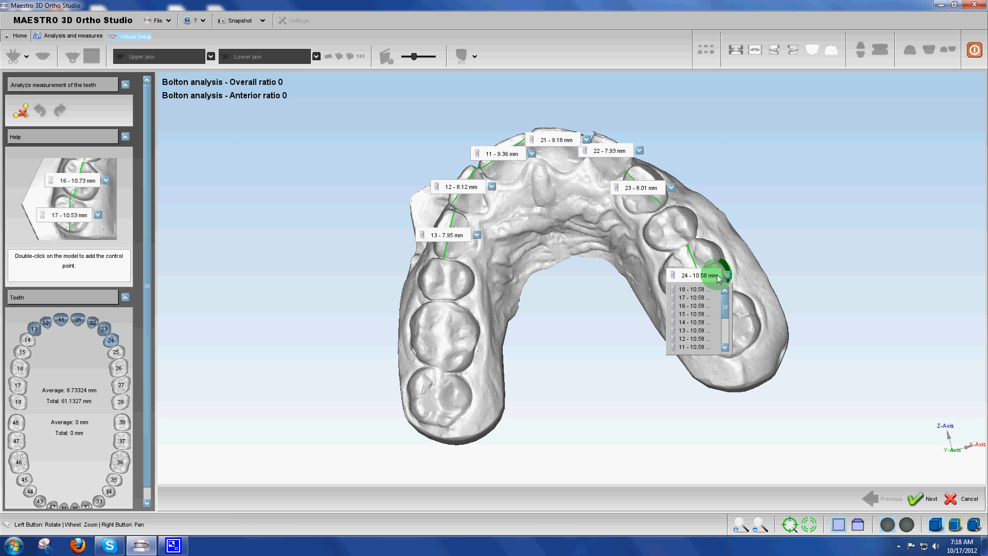
pyautogui.click(726, 348)
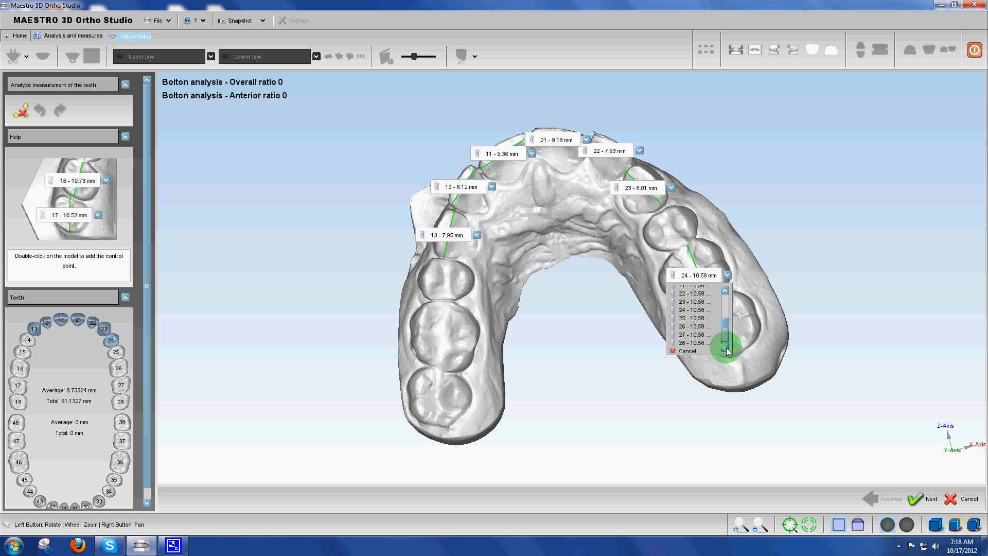
pyautogui.click(692, 323)
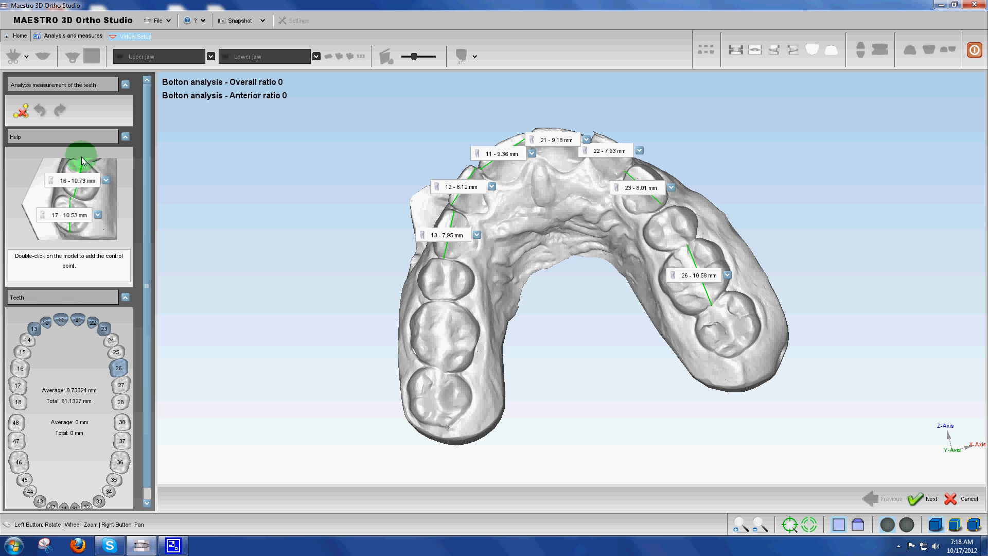
pyautogui.click(923, 497)
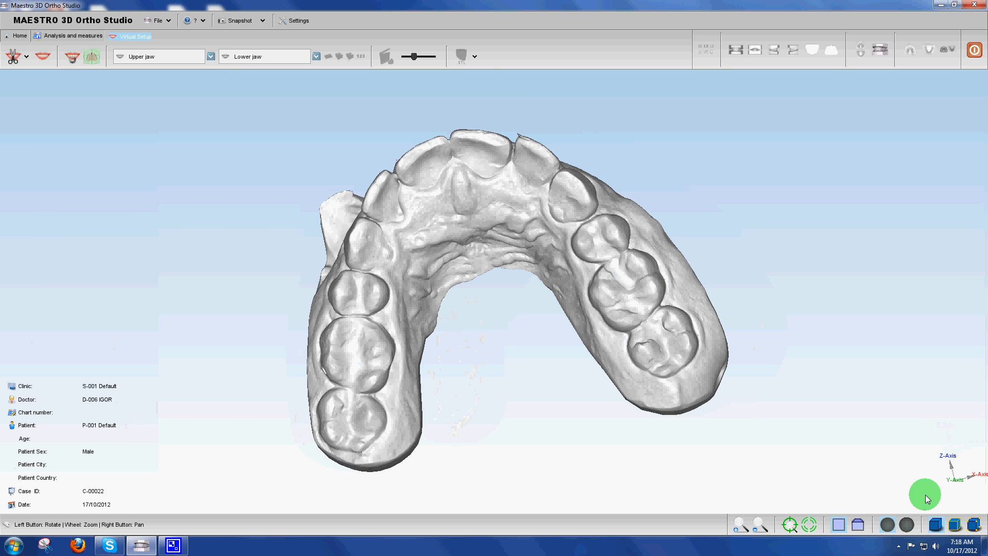
# Start segmentation and outline tooth 13 with four points on its margin, moving the misplaced first point to the contact with the neighbouring premolar
pyautogui.click(11, 56)
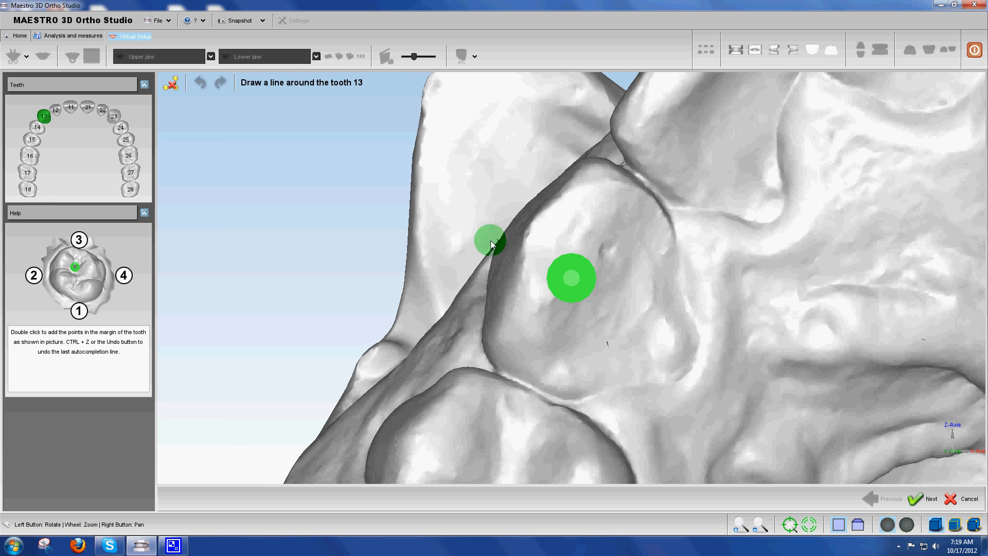
pyautogui.click(515, 240)
pyautogui.moveTo(563, 224); pyautogui.dragTo(624, 243)
pyautogui.doubleClick(549, 294)
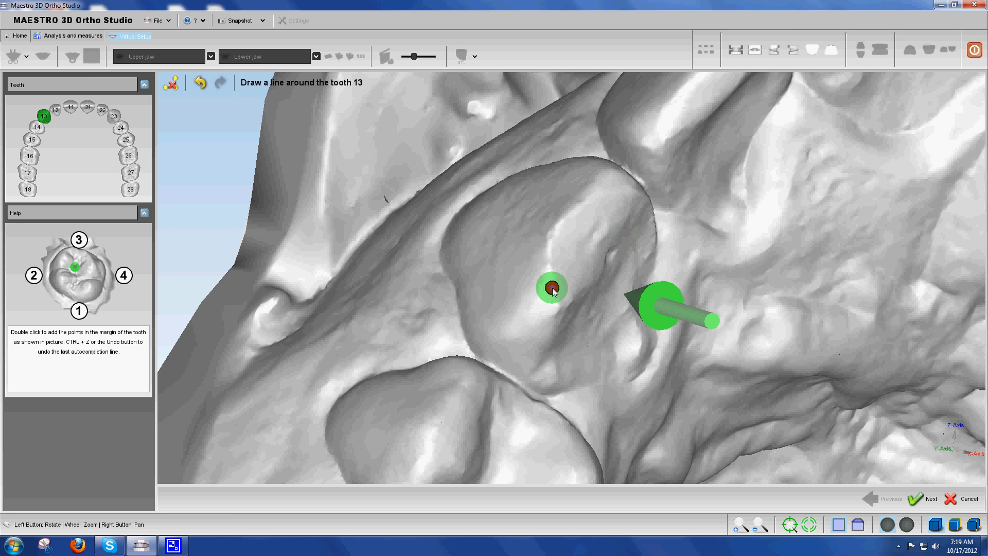
pyautogui.moveTo(511, 370); pyautogui.dragTo(510, 375)
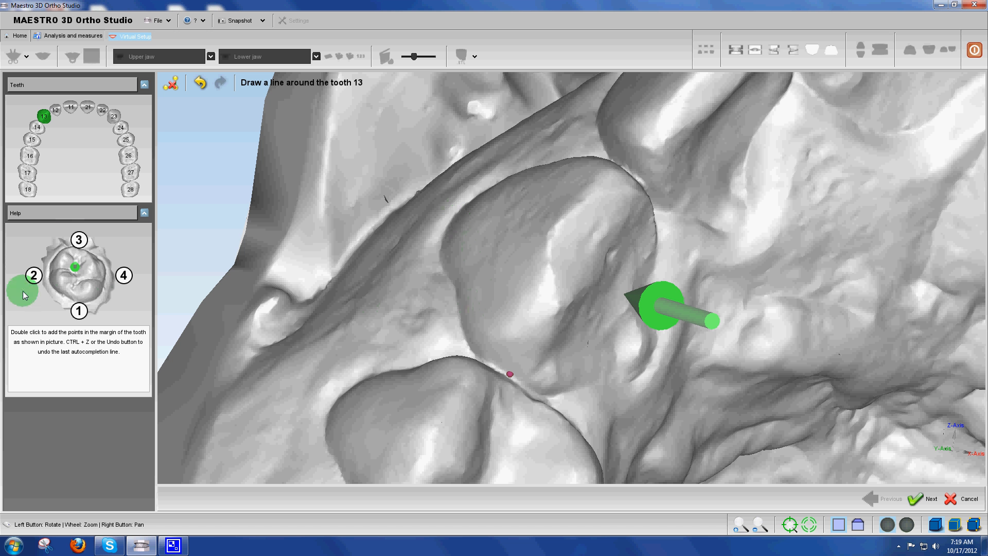
pyautogui.doubleClick(453, 221)
pyautogui.moveTo(628, 194); pyautogui.dragTo(583, 234)
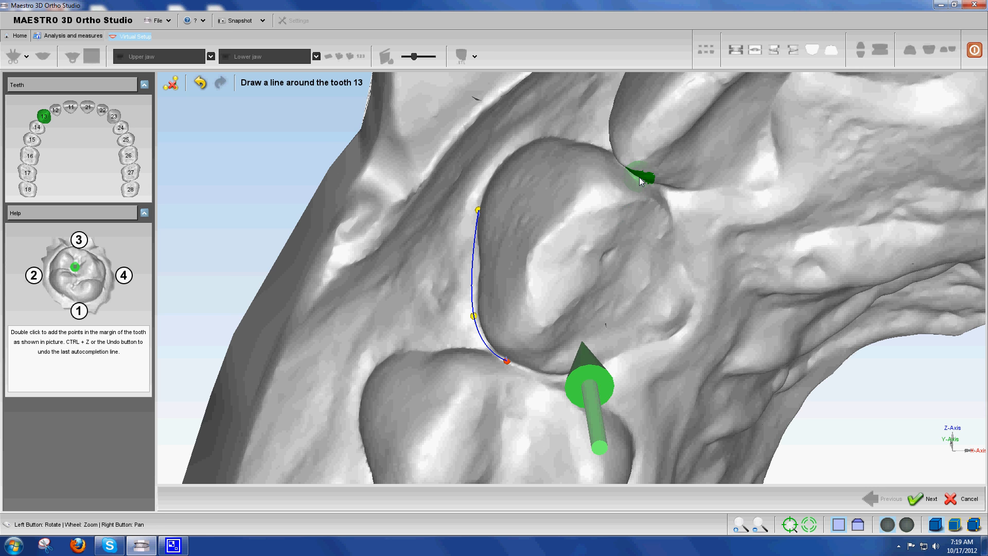
pyautogui.doubleClick(643, 180)
pyautogui.doubleClick(691, 320)
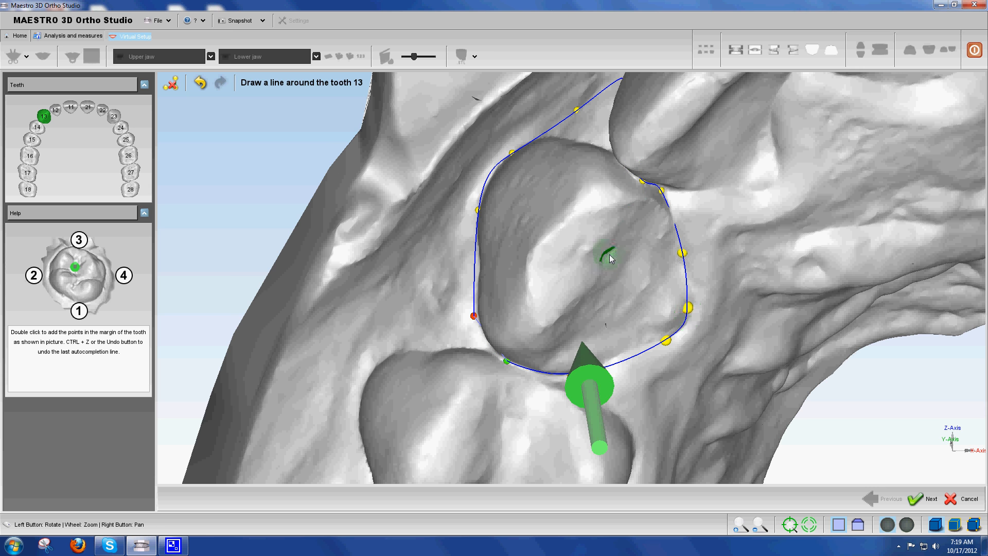
# Reposition the stray control points on the outer side of tooth 13's outline so the curve follows the gum margin
pyautogui.moveTo(644, 257); pyautogui.dragTo(603, 258)
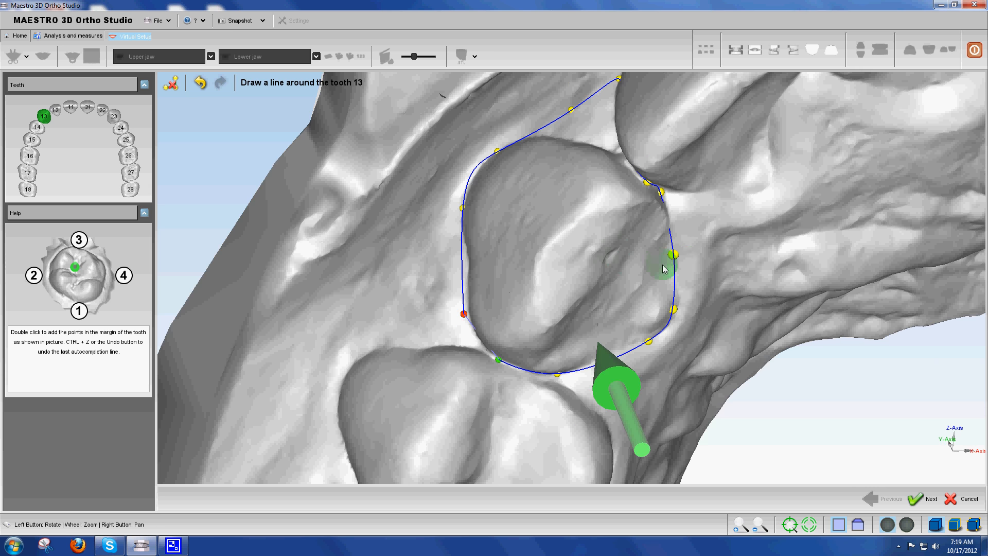
pyautogui.moveTo(627, 300); pyautogui.dragTo(684, 271)
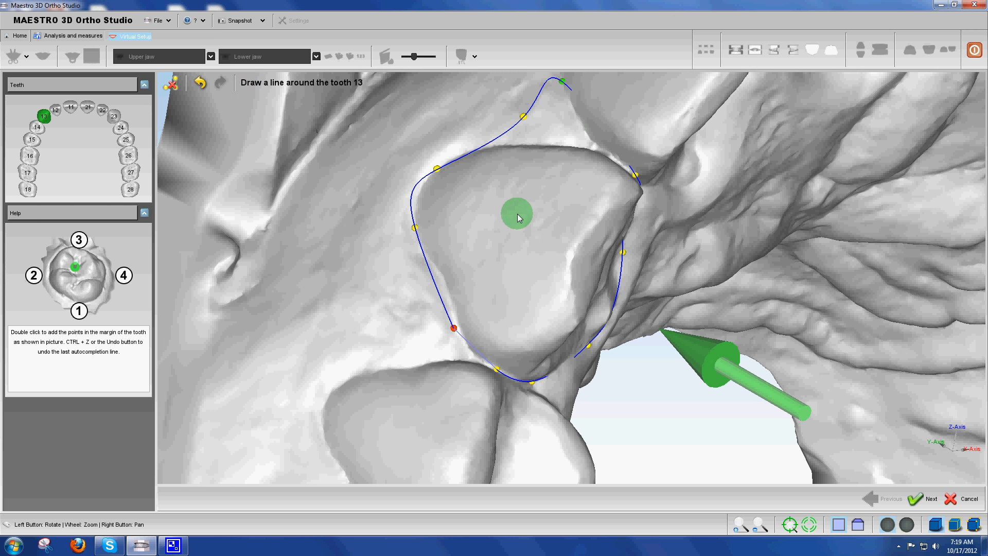
pyautogui.moveTo(535, 251); pyautogui.dragTo(564, 286)
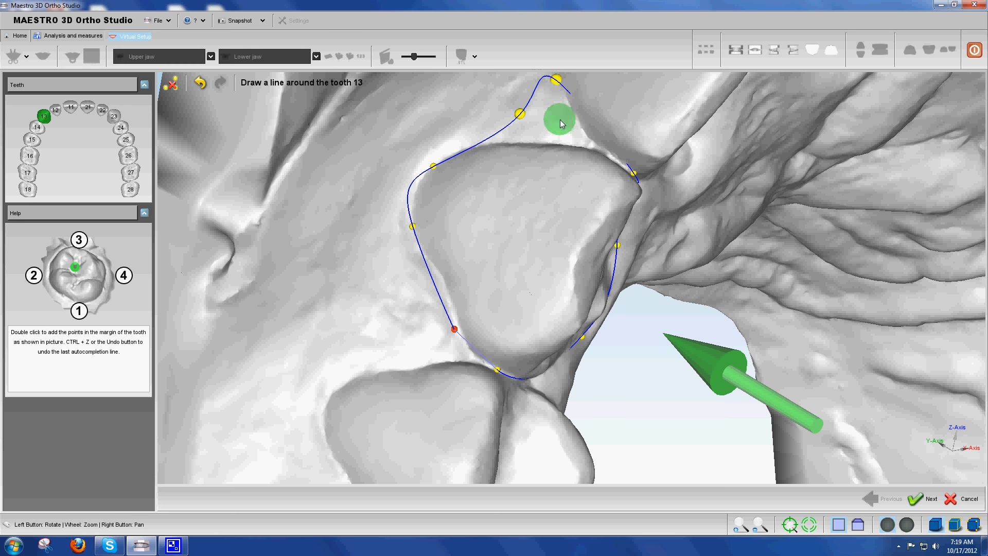
pyautogui.moveTo(561, 120); pyautogui.dragTo(566, 171)
pyautogui.moveTo(564, 91); pyautogui.dragTo(504, 155)
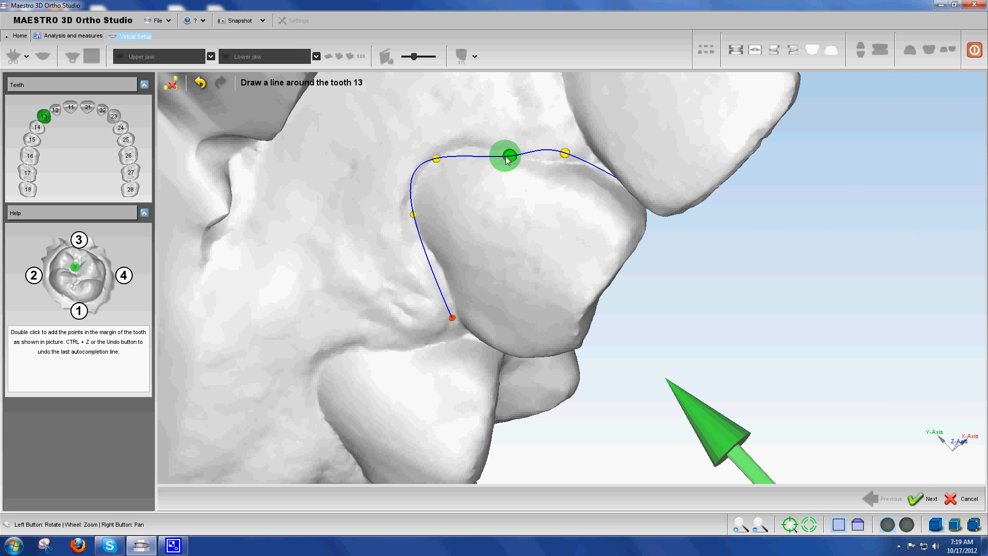
pyautogui.moveTo(436, 158)
pyautogui.mouseDown()
pyautogui.moveTo(452, 157)
pyautogui.moveTo(430, 159)
pyautogui.moveTo(444, 151)
pyautogui.mouseUp()
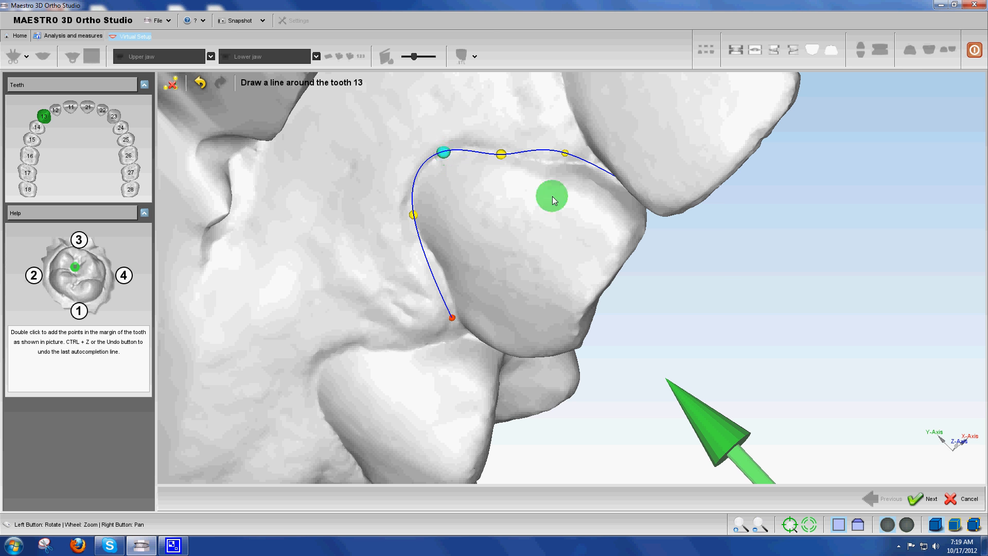
# Remove surplus control points on the palatal side of tooth 13's outline and add a replacement point closer to the crown
pyautogui.moveTo(601, 236); pyautogui.dragTo(496, 167)
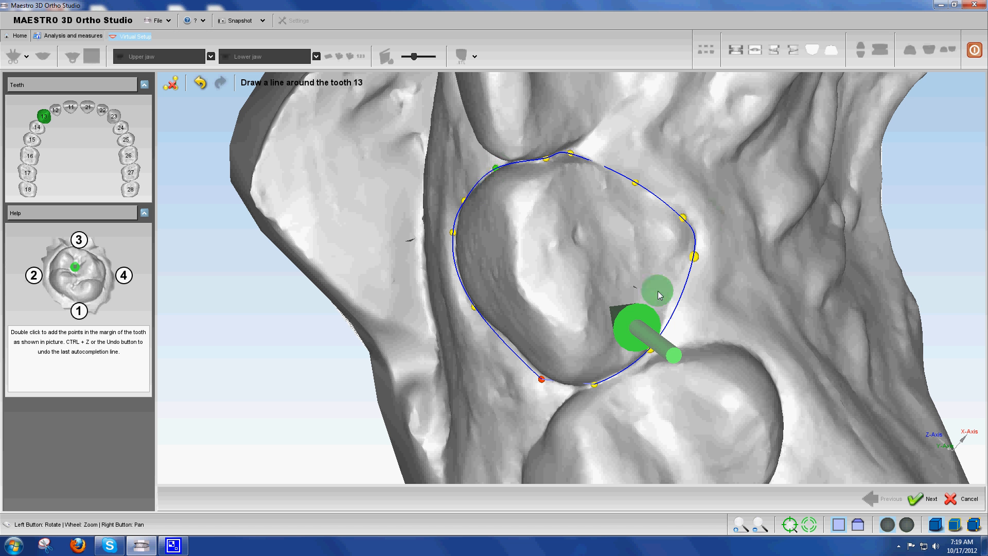
pyautogui.doubleClick(683, 217)
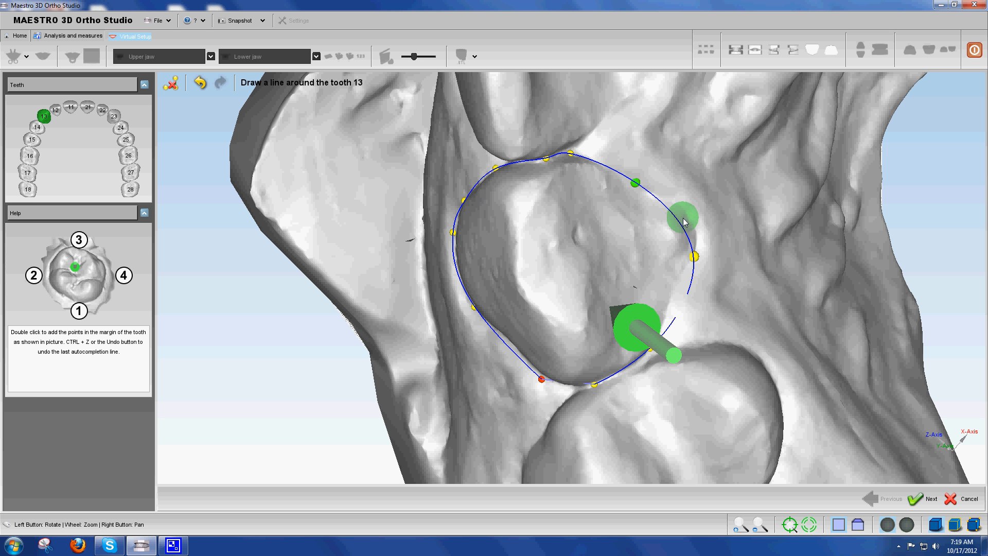
pyautogui.doubleClick(673, 217)
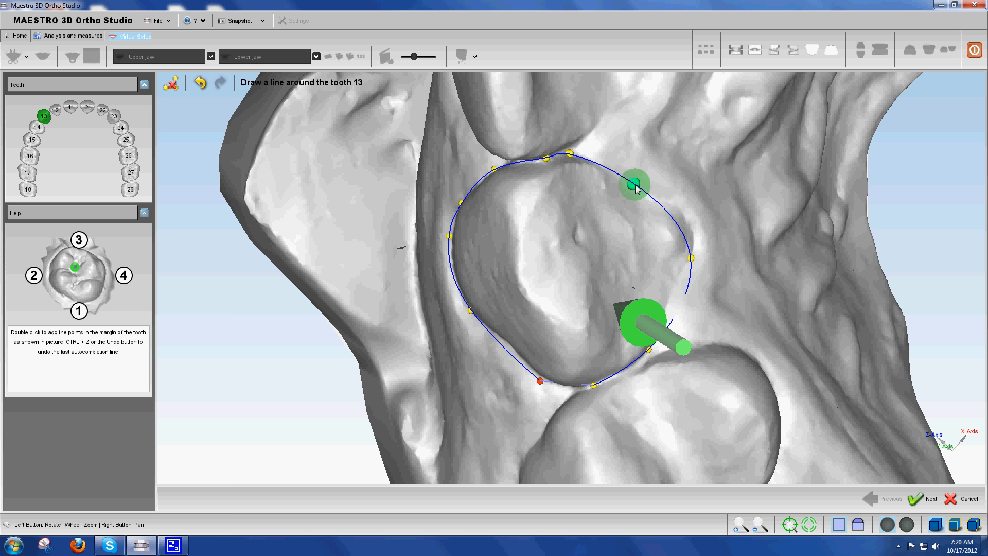
pyautogui.moveTo(641, 187)
pyautogui.mouseDown()
pyautogui.moveTo(657, 193)
pyautogui.moveTo(634, 195)
pyautogui.mouseUp()
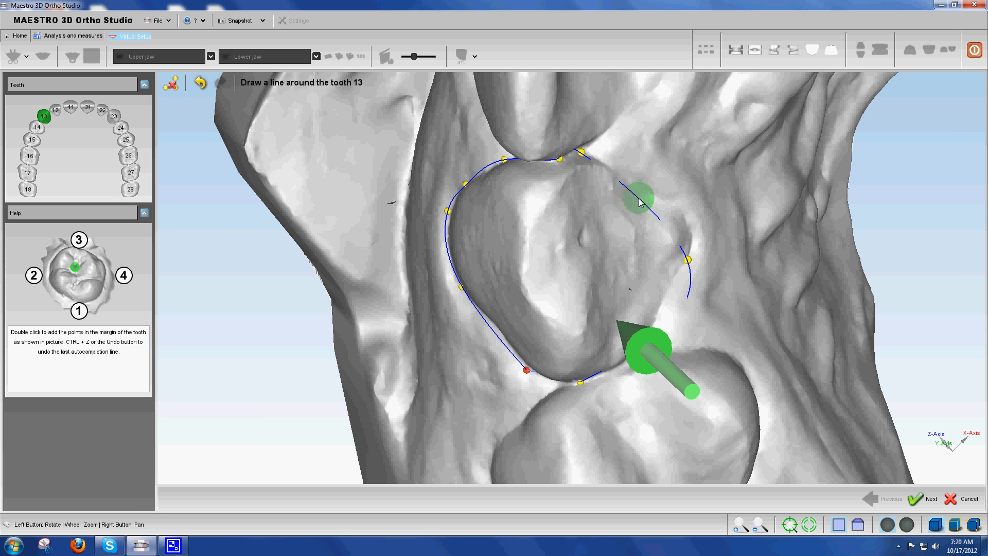
pyautogui.doubleClick(636, 201)
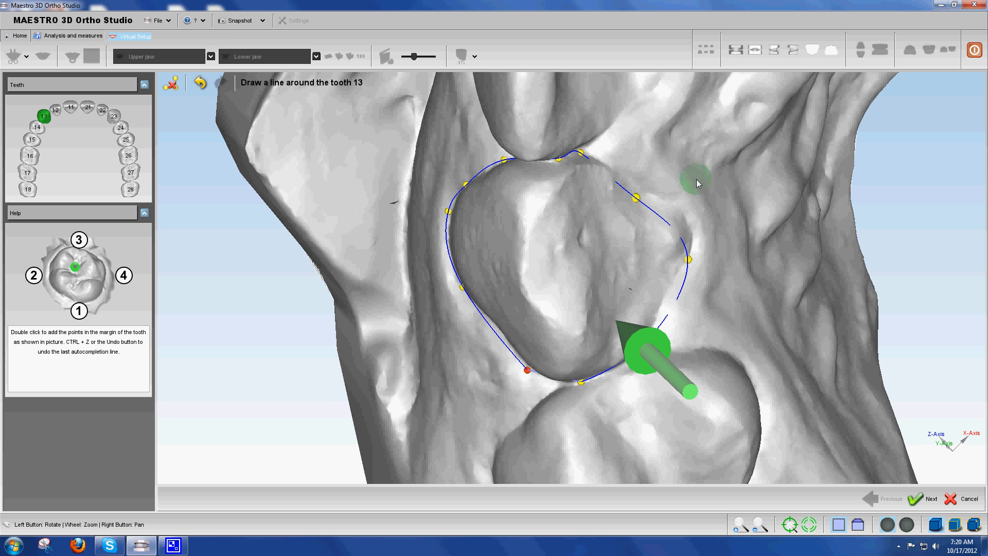
# Replace the palatal control point of tooth 13's outline with one closer to the crown, and accept the outline to continue with tooth 12
pyautogui.moveTo(522, 296); pyautogui.dragTo(404, 151)
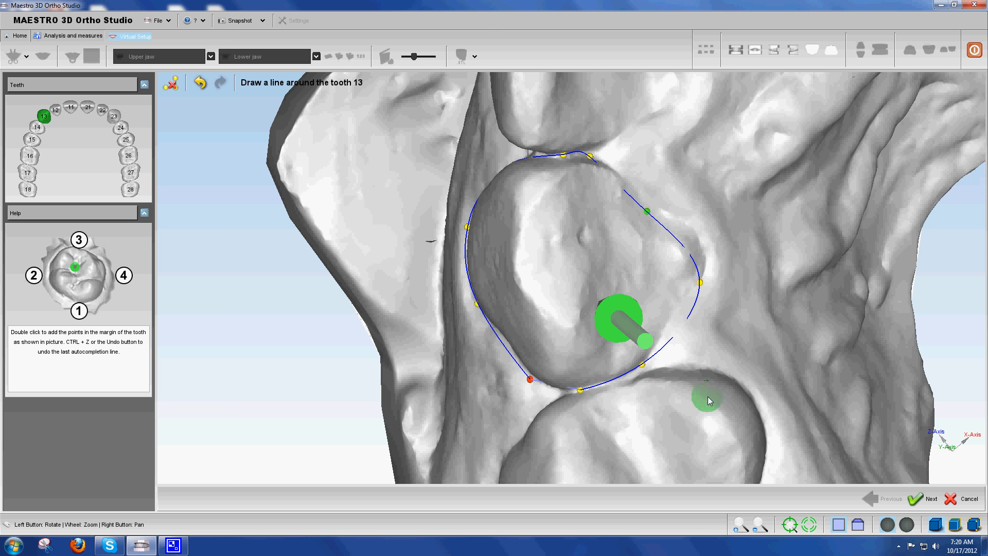
pyautogui.moveTo(647, 210); pyautogui.dragTo(665, 221)
pyautogui.press('Delete')
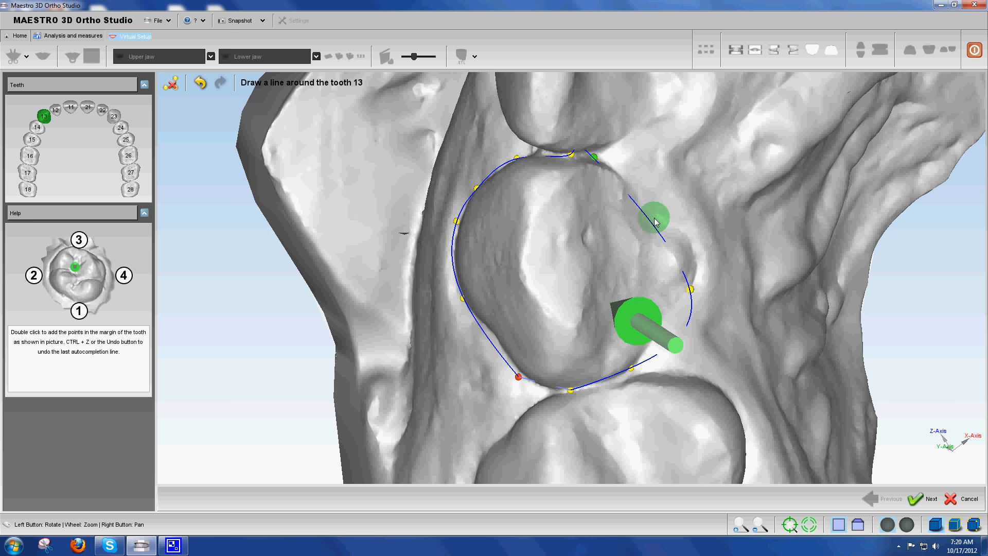
pyautogui.doubleClick(647, 218)
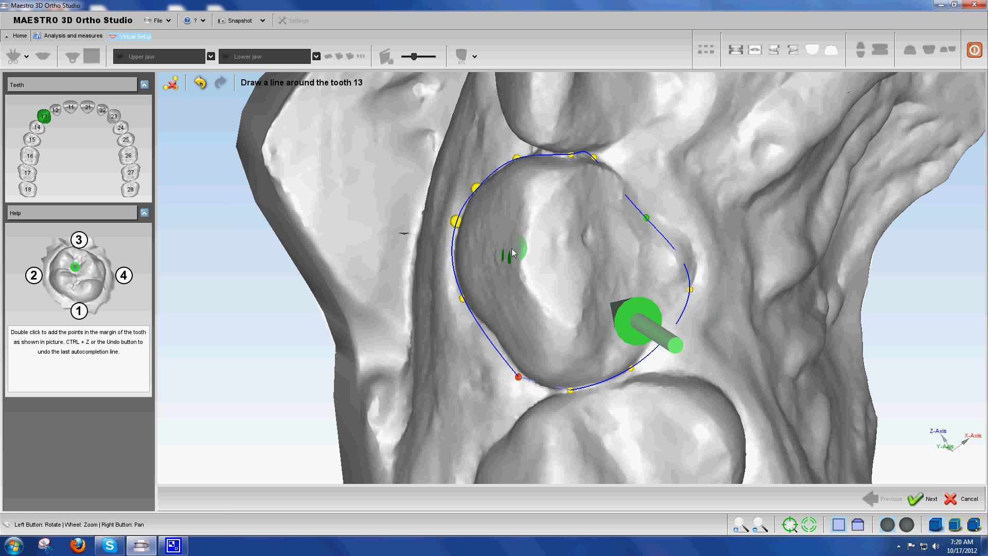
pyautogui.moveTo(595, 236); pyautogui.dragTo(573, 278)
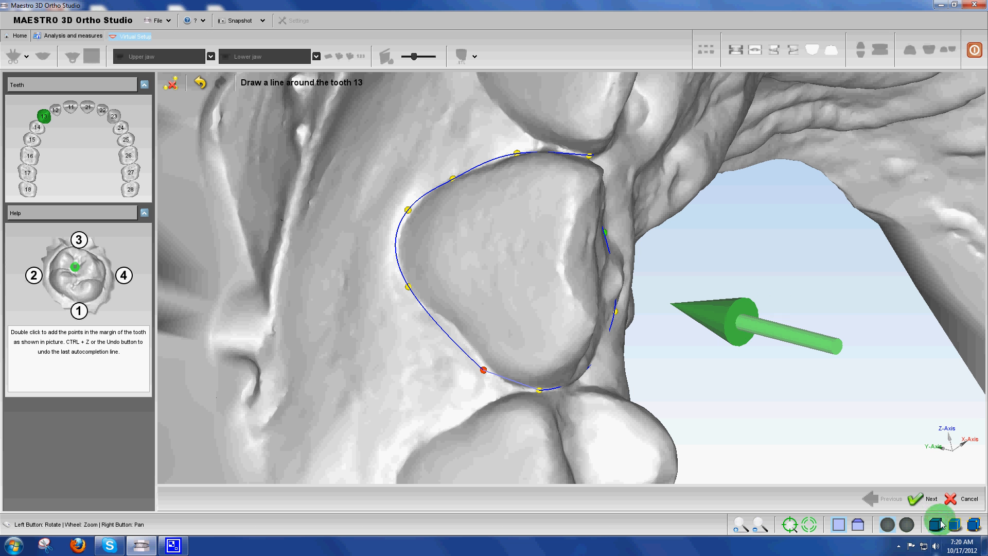
pyautogui.click(916, 505)
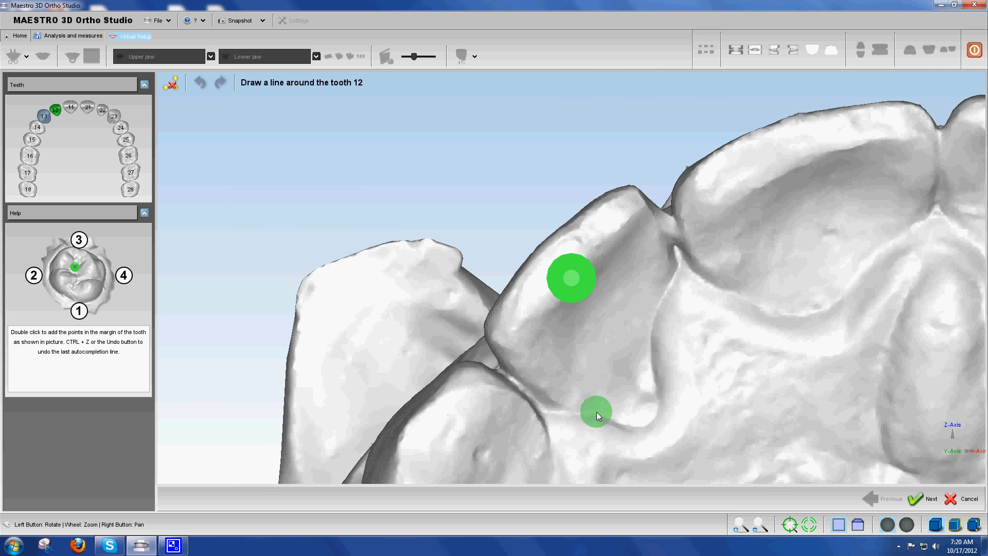
# Try to outline tooth 12 from the contact with tooth 11 along its outer gum margin, and undo the points
pyautogui.moveTo(597, 410); pyautogui.dragTo(604, 293)
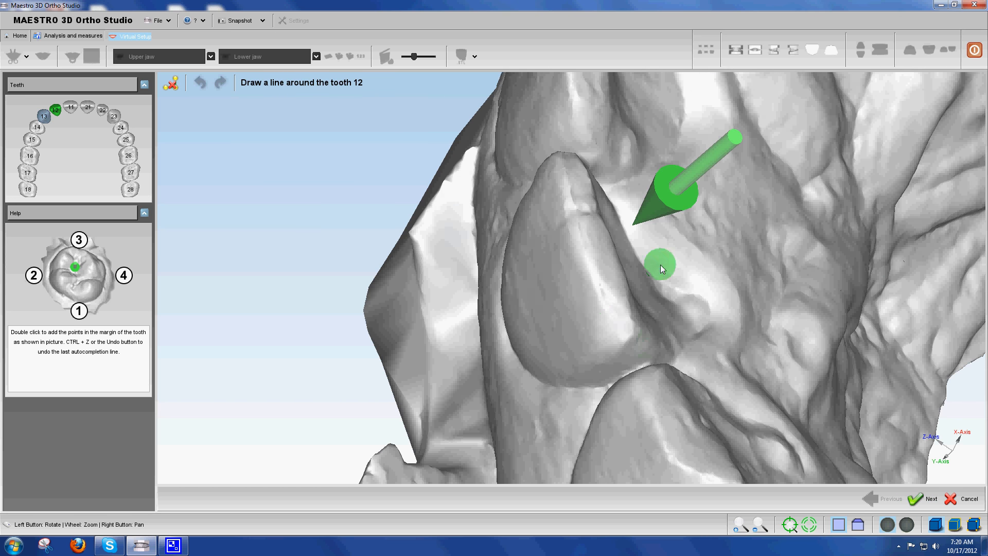
pyautogui.moveTo(659, 265); pyautogui.dragTo(678, 226)
pyautogui.moveTo(583, 386); pyautogui.dragTo(556, 267)
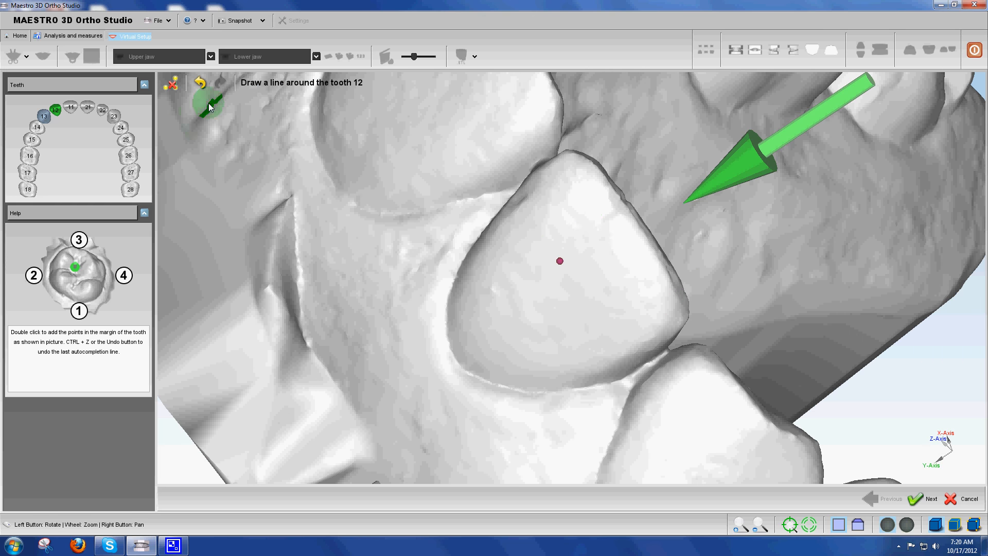
pyautogui.doubleClick(529, 168)
pyautogui.doubleClick(460, 364)
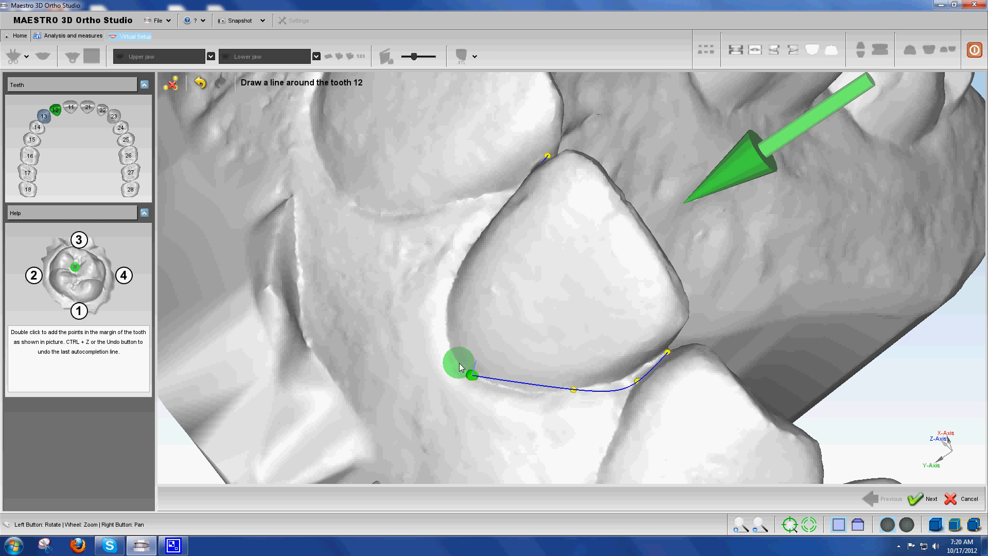
pyautogui.moveTo(569, 258)
pyautogui.mouseDown()
pyautogui.moveTo(410, 302)
pyautogui.moveTo(458, 357)
pyautogui.moveTo(553, 264)
pyautogui.moveTo(455, 322)
pyautogui.moveTo(459, 292)
pyautogui.mouseUp()
pyautogui.doubleClick(459, 289)
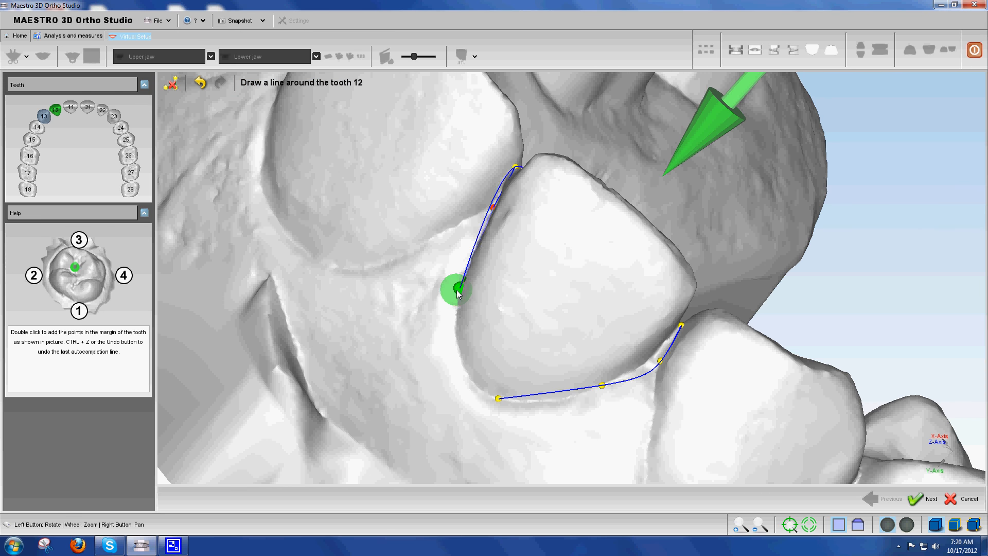
pyautogui.moveTo(434, 329); pyautogui.dragTo(448, 286)
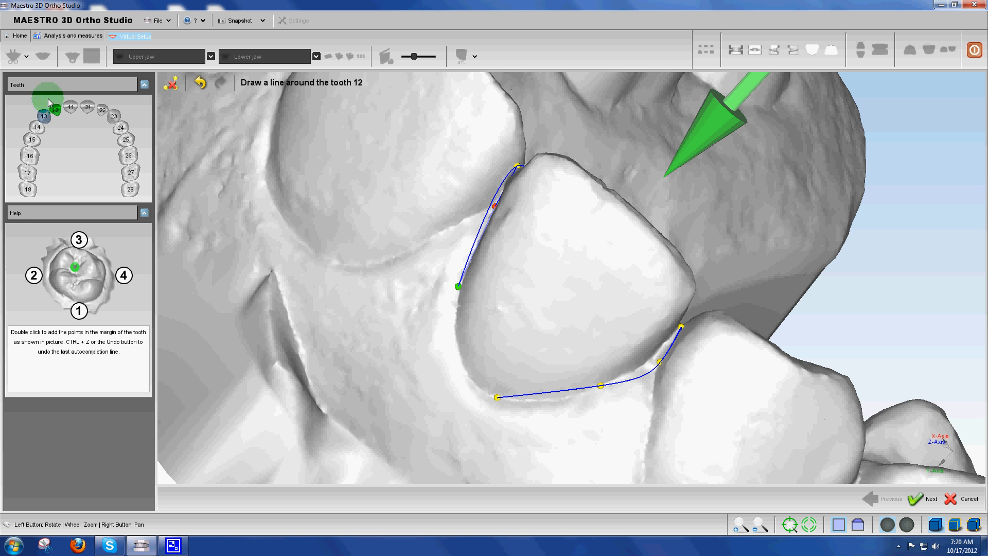
pyautogui.click(203, 86)
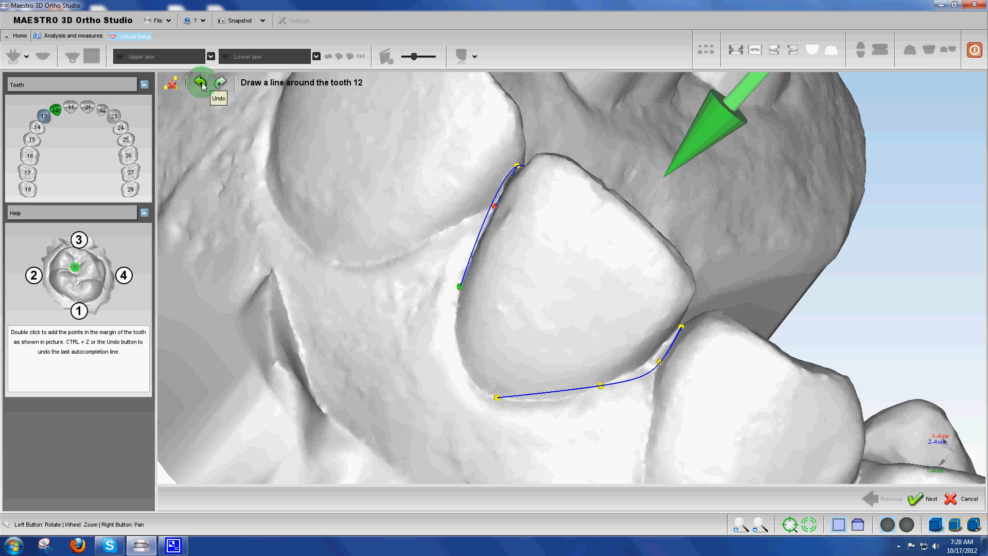
pyautogui.click(203, 85)
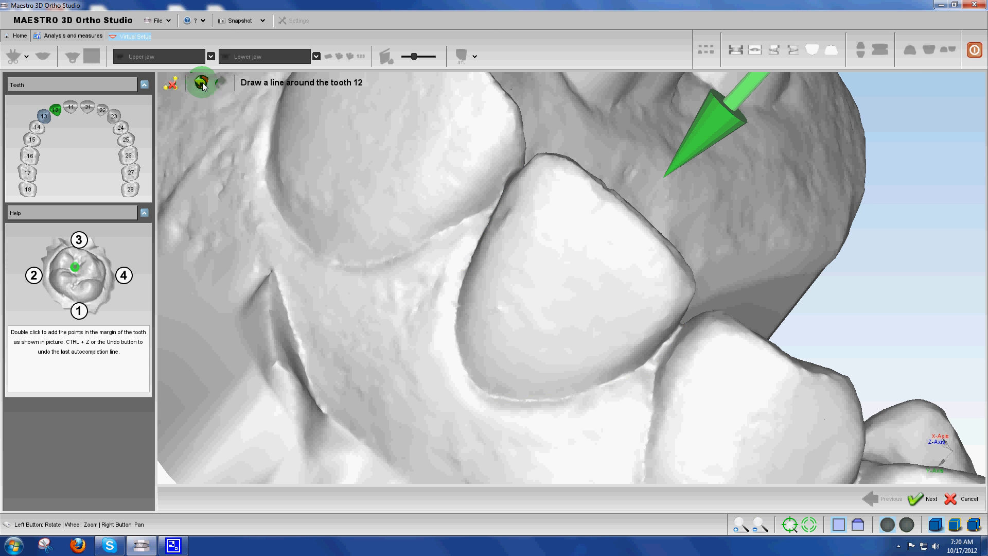
# Try to outline tooth 12 from its palatal side, starting at the contact with tooth 13, and clear the whole line
pyautogui.moveTo(778, 388); pyautogui.dragTo(522, 389)
pyautogui.doubleClick(499, 371)
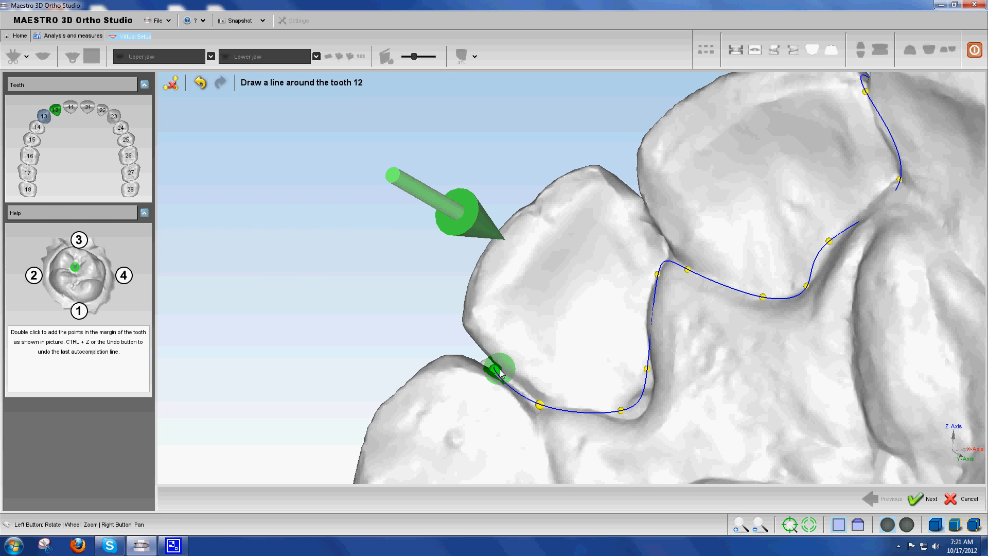
pyautogui.moveTo(832, 243); pyautogui.dragTo(983, 286)
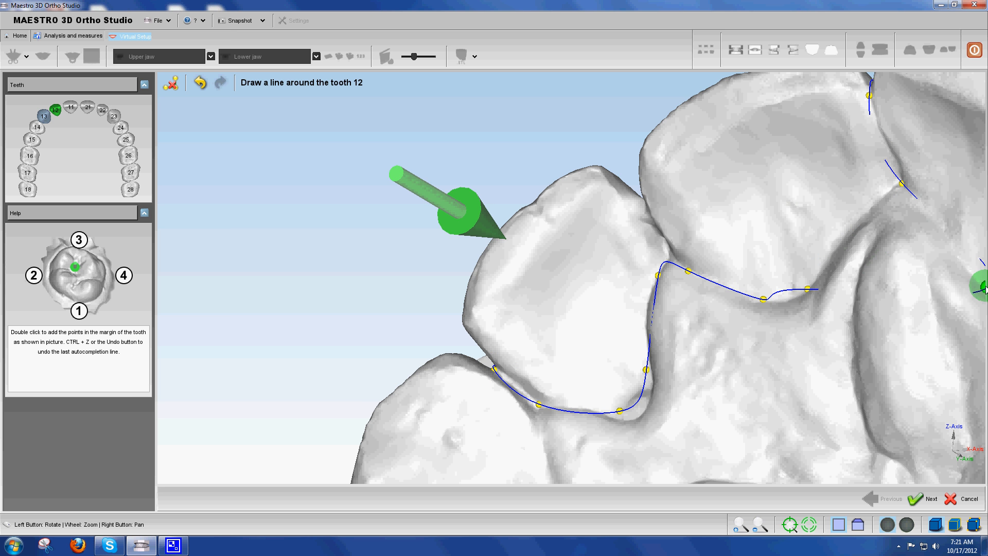
pyautogui.click(171, 85)
# Try to outline tooth 12 starting midway along its outer margin and continuing past both neighbouring contacts, and clear the line
pyautogui.moveTo(517, 304); pyautogui.dragTo(345, 338)
pyautogui.doubleClick(462, 312)
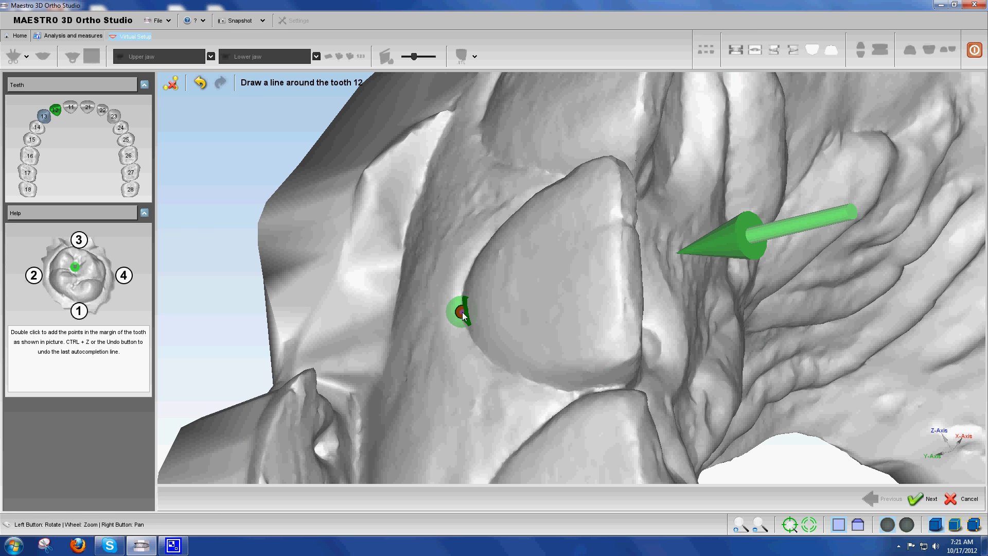
pyautogui.doubleClick(605, 386)
pyautogui.doubleClick(653, 335)
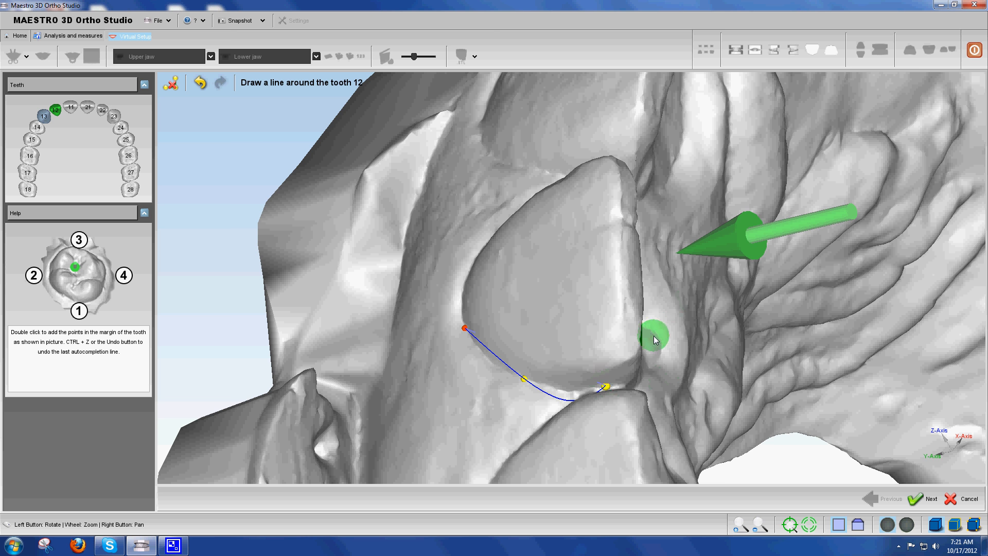
pyautogui.moveTo(606, 159); pyautogui.dragTo(607, 196)
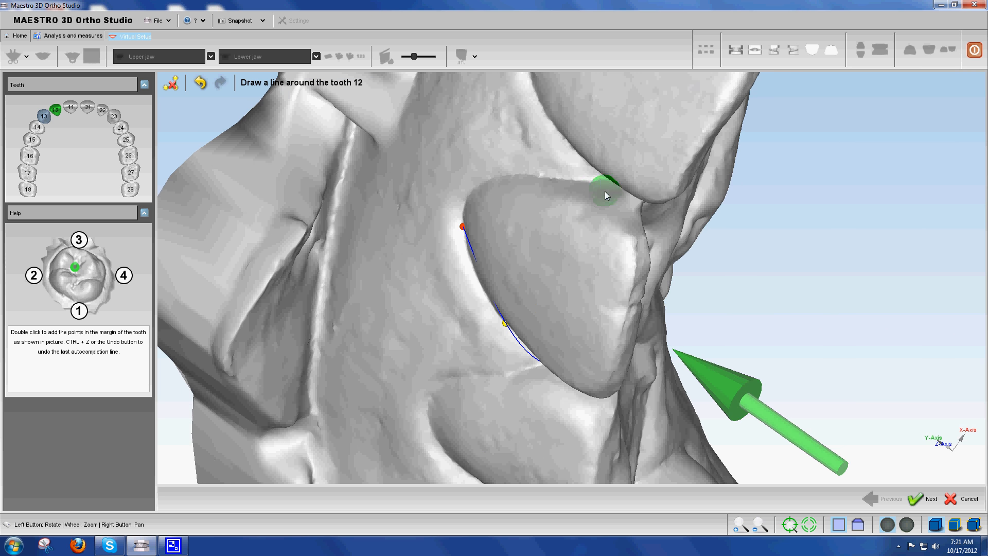
pyautogui.doubleClick(600, 182)
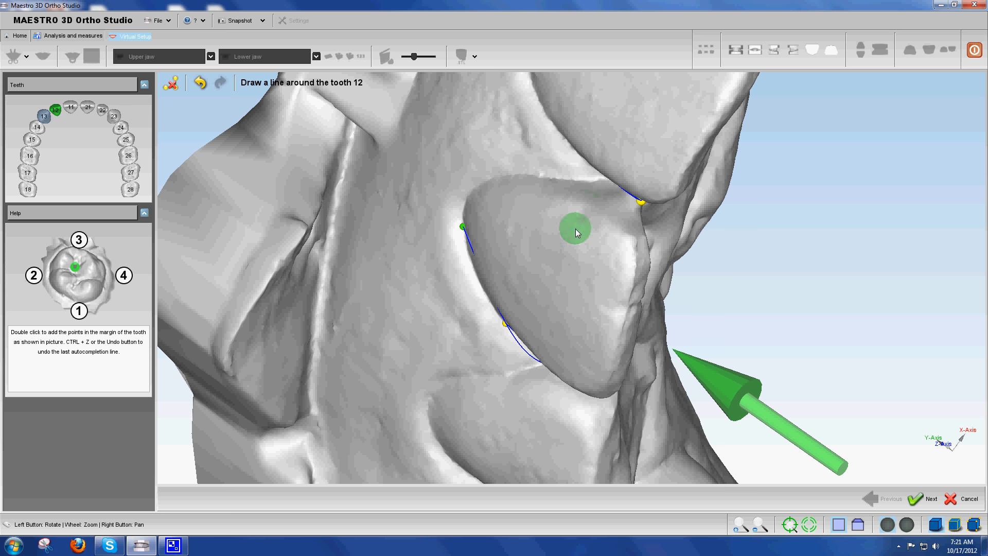
pyautogui.moveTo(576, 229); pyautogui.dragTo(540, 188)
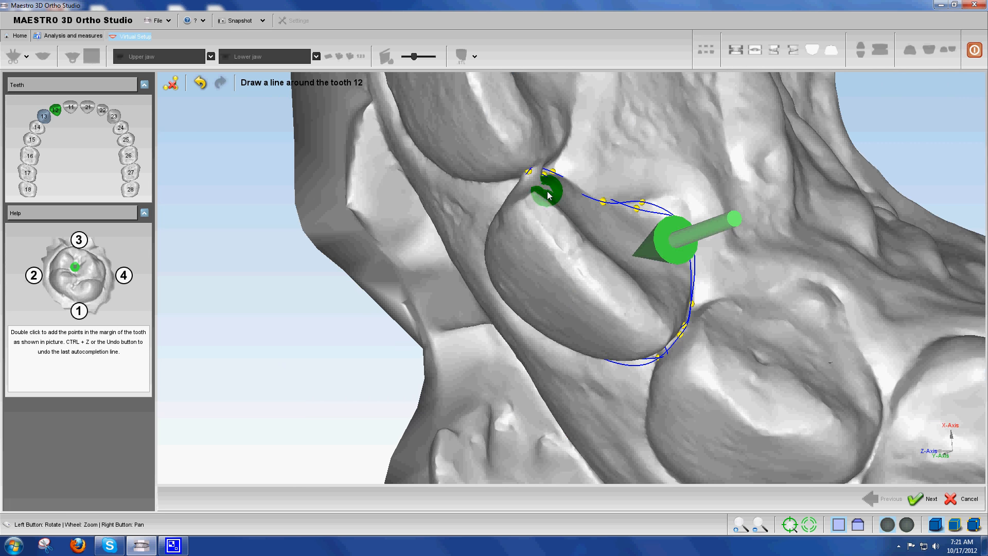
pyautogui.click(170, 82)
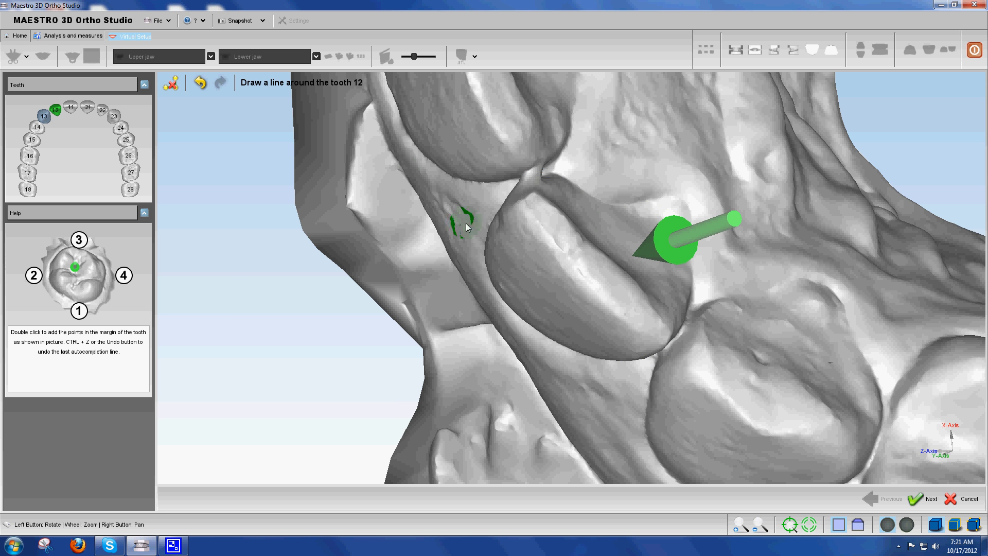
# Try to outline the outer side of tooth 12 with extra points between the tooth 11 contact and the gum margin, and clear the line
pyautogui.moveTo(532, 290)
pyautogui.mouseDown()
pyautogui.moveTo(637, 214)
pyautogui.moveTo(513, 183)
pyautogui.mouseUp()
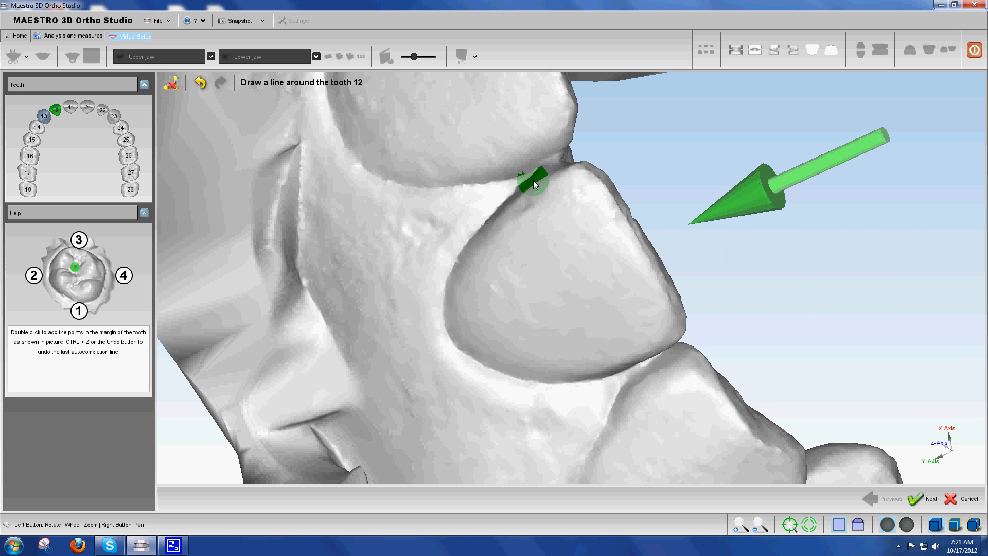
pyautogui.doubleClick(530, 180)
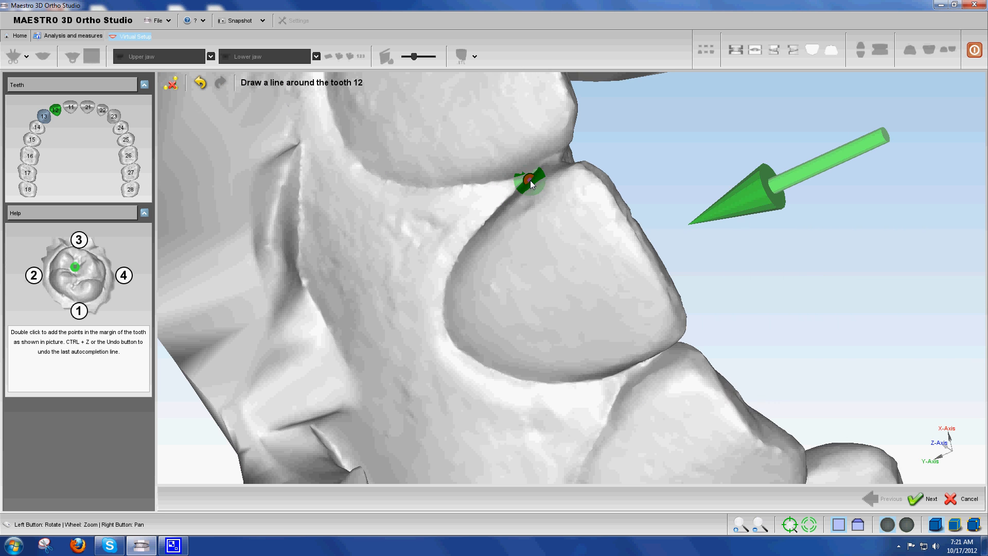
pyautogui.doubleClick(457, 346)
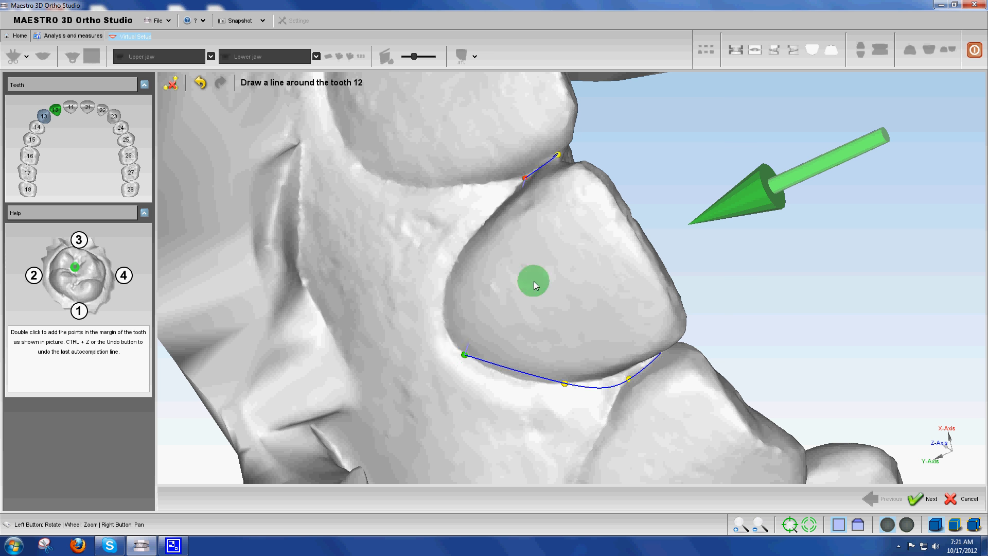
pyautogui.moveTo(533, 281); pyautogui.dragTo(463, 230)
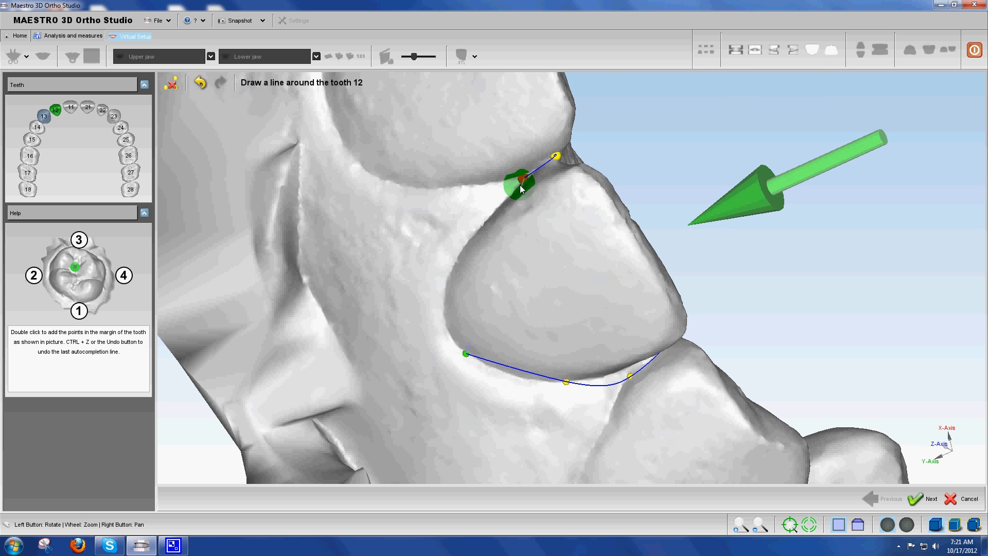
pyautogui.moveTo(514, 186); pyautogui.dragTo(465, 291)
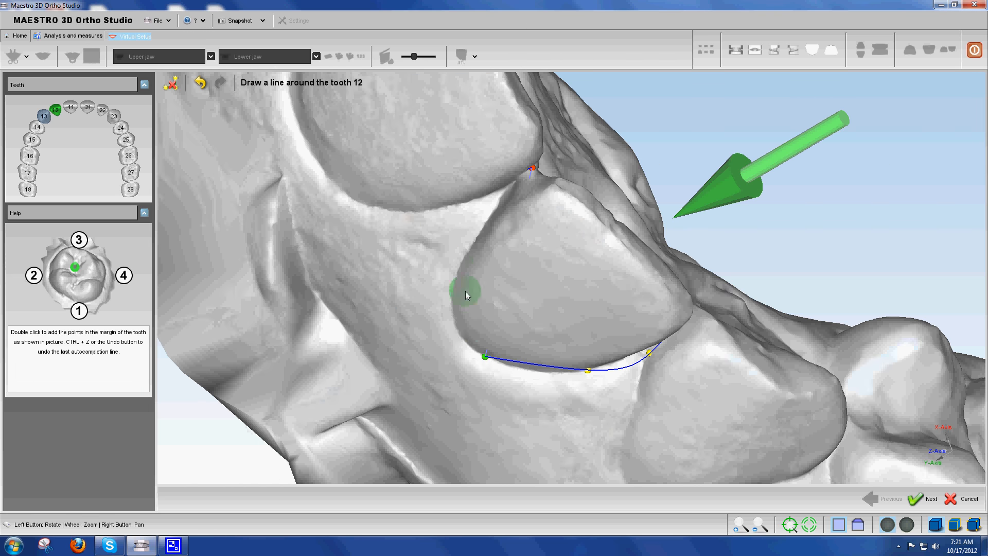
pyautogui.moveTo(529, 291); pyautogui.dragTo(544, 180)
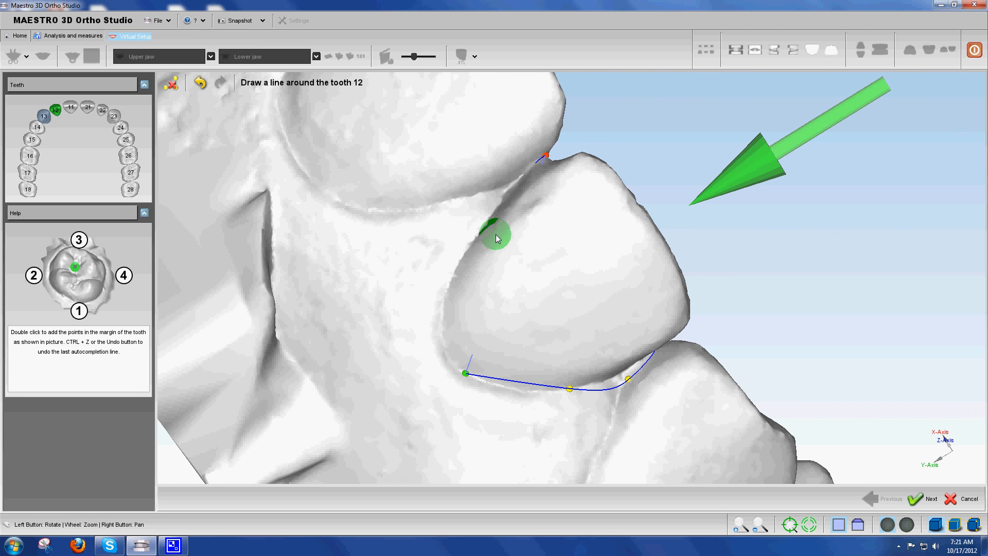
pyautogui.doubleClick(467, 238)
pyautogui.doubleClick(449, 282)
pyautogui.doubleClick(483, 194)
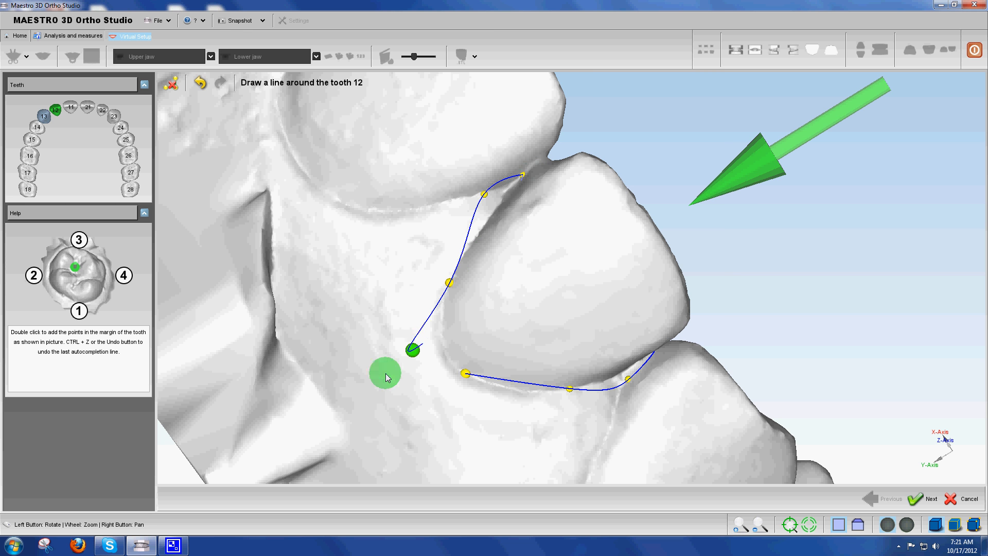
pyautogui.click(171, 83)
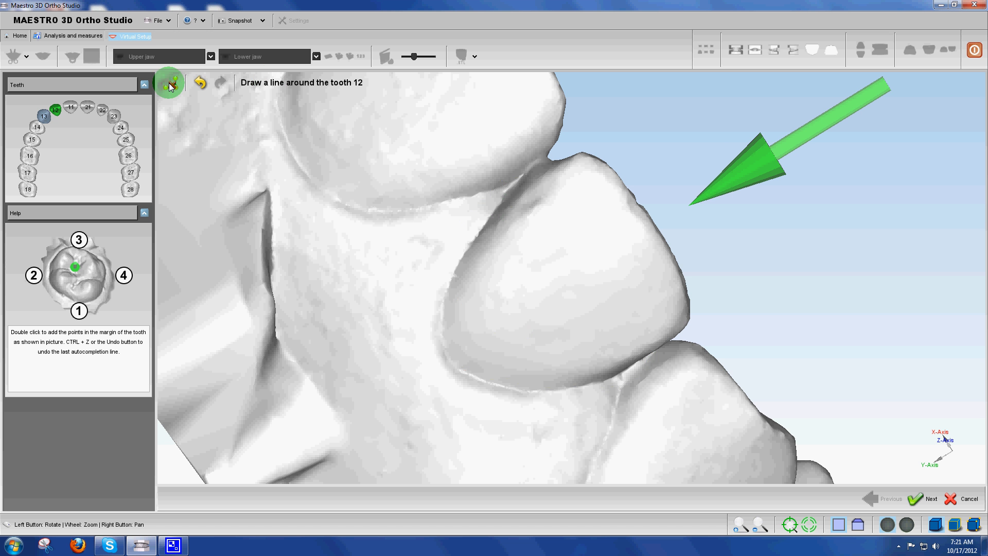
# Undo the earlier outline actions on tooth 12 until no points remain
pyautogui.click(201, 83)
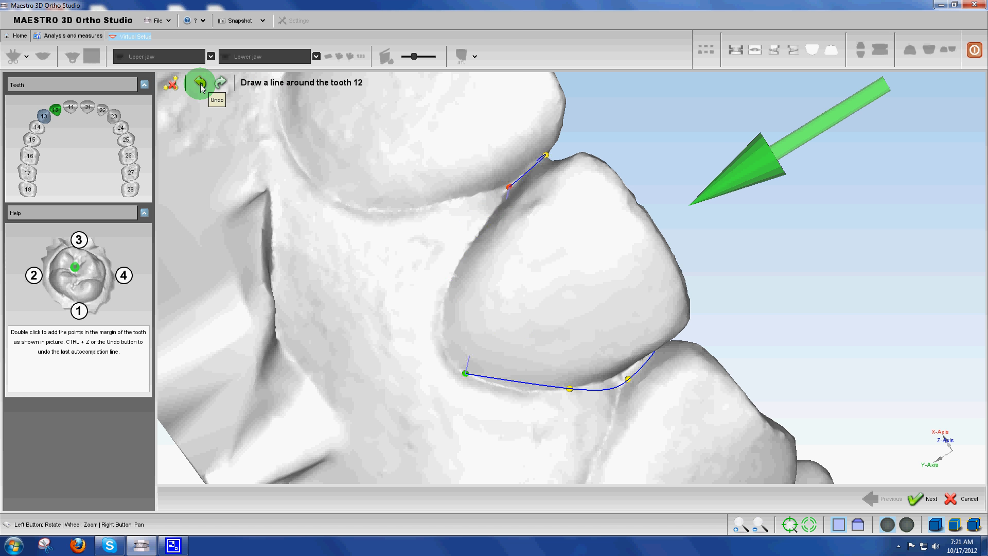
pyautogui.click(201, 88)
pyautogui.click(201, 88)
pyautogui.moveTo(653, 259); pyautogui.dragTo(305, 196)
pyautogui.click(200, 84)
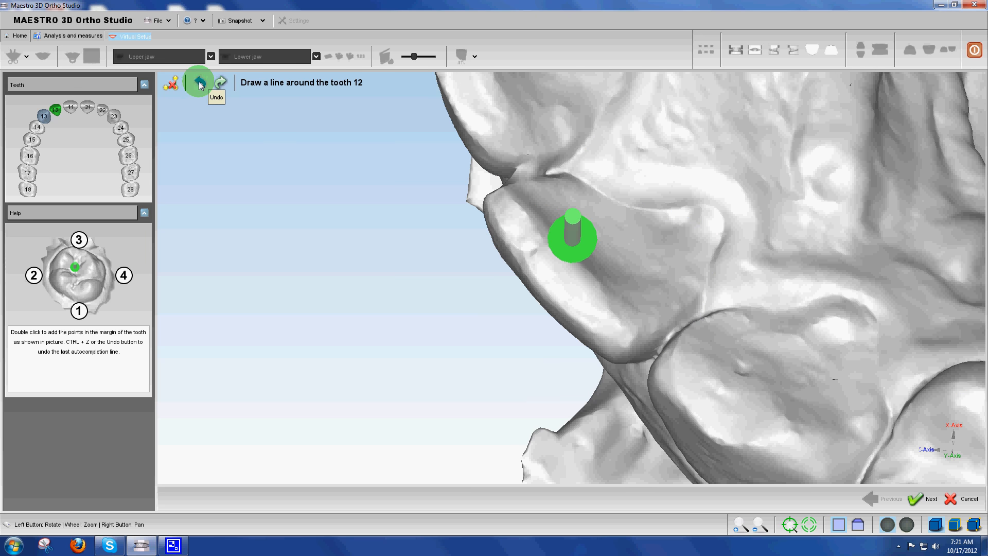
# Outline tooth 12 with four margin points: the contact with tooth 11, the outer gum margin, the contact with tooth 13, and the palatal side
pyautogui.moveTo(682, 277); pyautogui.dragTo(600, 162)
pyautogui.doubleClick(560, 163)
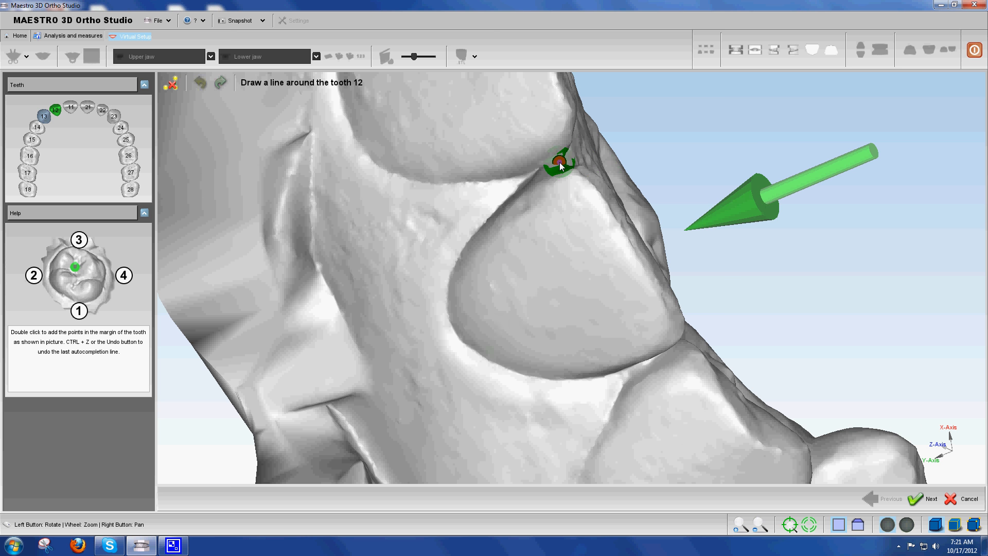
pyautogui.doubleClick(465, 348)
pyautogui.doubleClick(673, 352)
pyautogui.moveTo(653, 290); pyautogui.dragTo(724, 261)
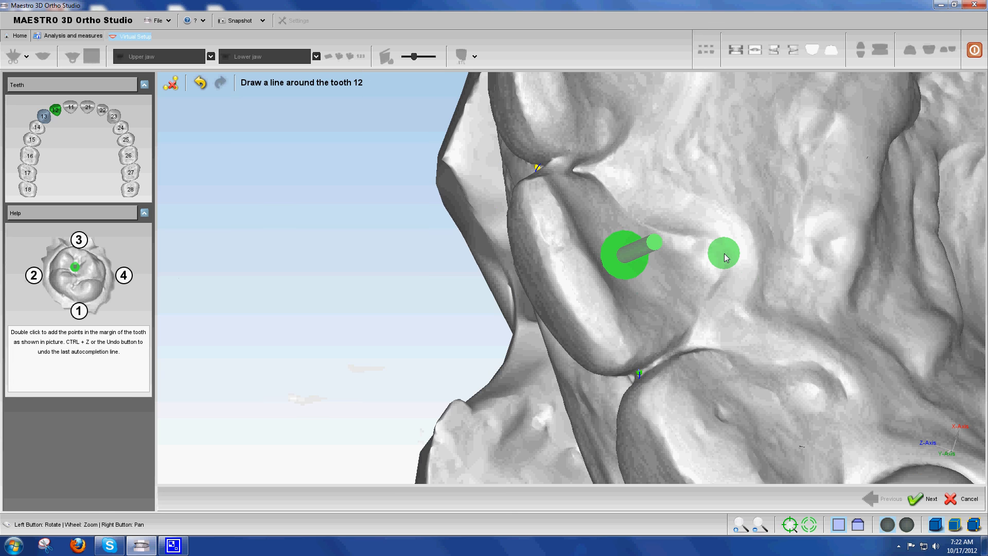
pyautogui.doubleClick(721, 252)
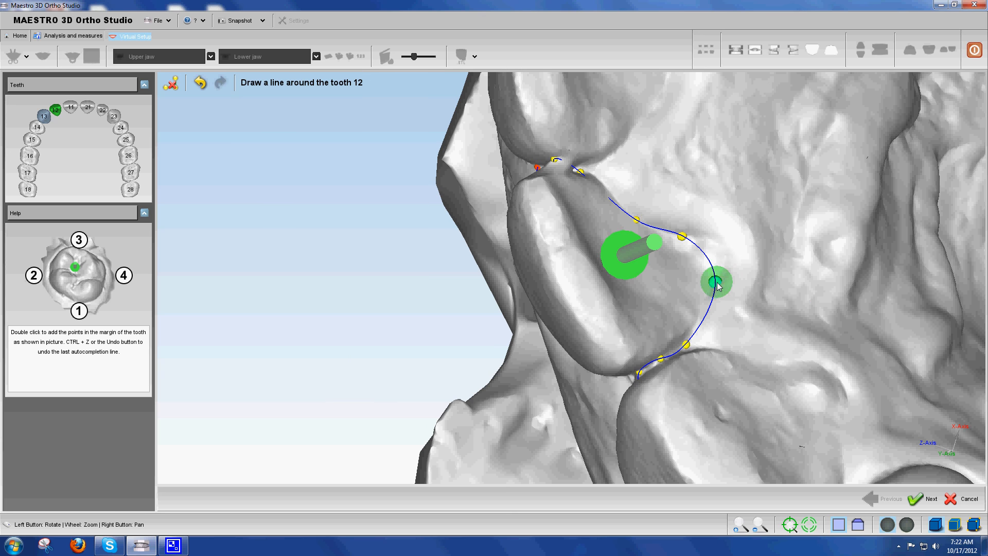
# Remove the surplus palatal point from tooth 12's outline and reposition the neighbouring and outer control points onto the gum margin
pyautogui.press('Delete')
pyautogui.moveTo(680, 235); pyautogui.dragTo(727, 257)
pyautogui.moveTo(686, 343); pyautogui.dragTo(698, 323)
pyautogui.moveTo(635, 330); pyautogui.dragTo(761, 278)
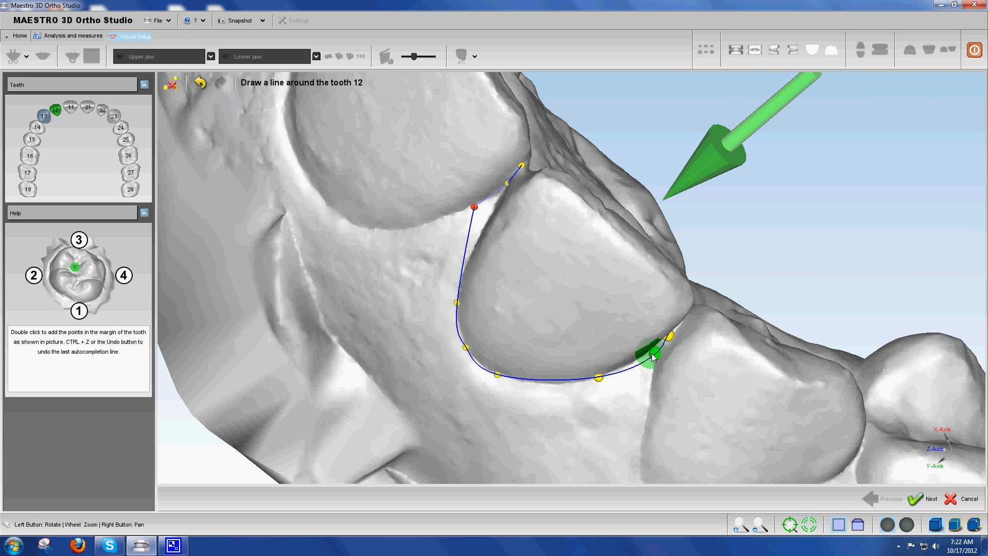
pyautogui.moveTo(480, 220); pyautogui.dragTo(486, 231)
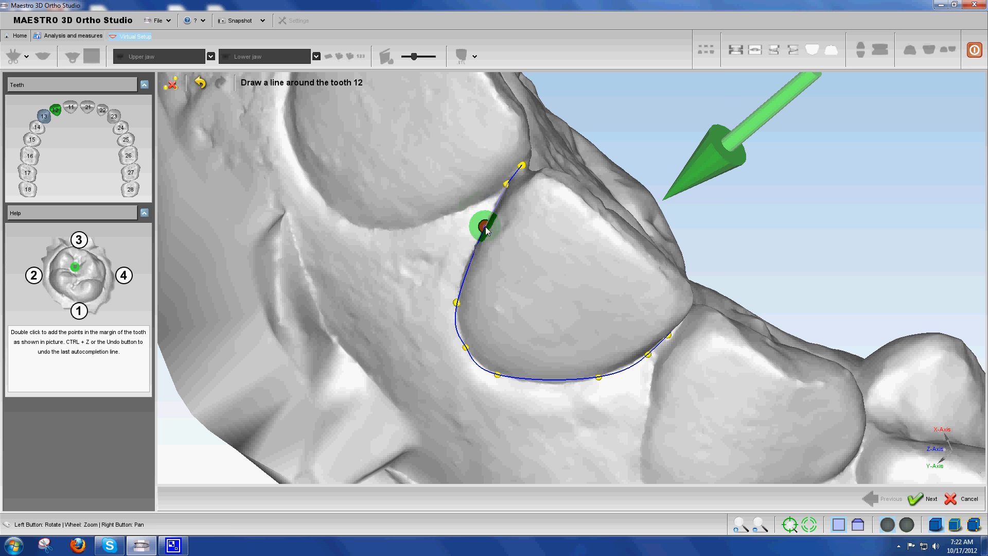
# Accept tooth 12's line and outline tooth 11 through the tooth 21 contact, outer gum margin, tooth 12 contact and palatal margin
pyautogui.click(914, 499)
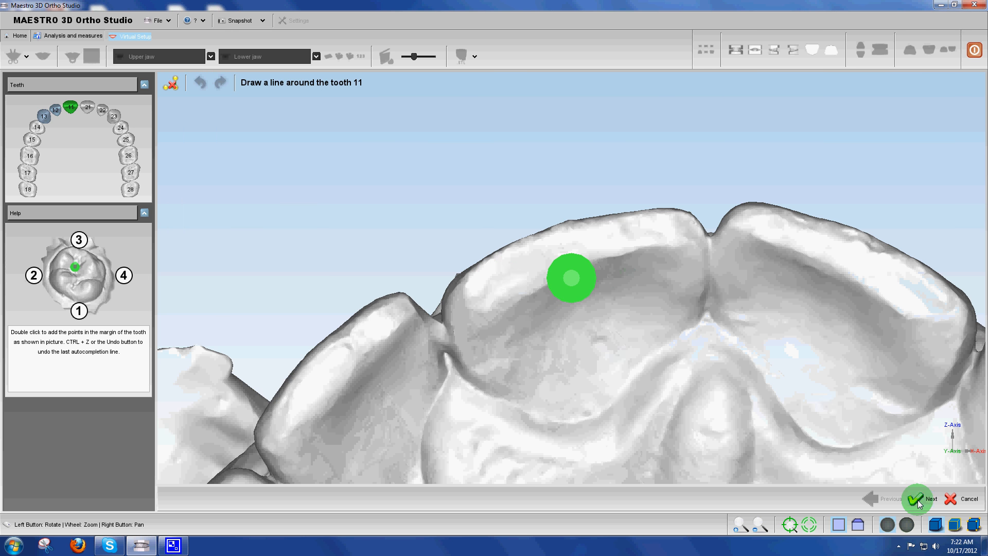
pyautogui.moveTo(511, 254); pyautogui.dragTo(504, 140)
pyautogui.doubleClick(537, 131)
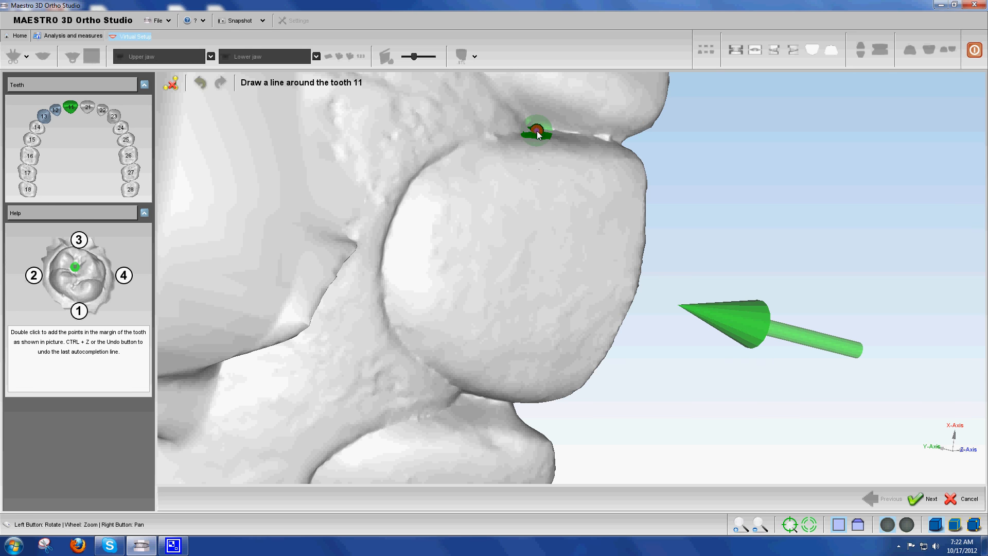
pyautogui.doubleClick(387, 251)
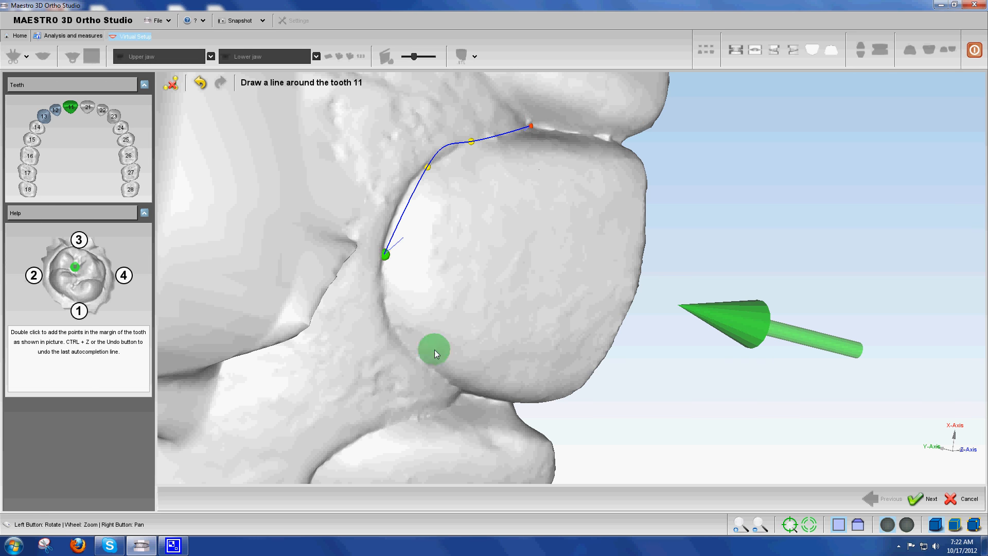
pyautogui.doubleClick(503, 407)
pyautogui.moveTo(502, 407); pyautogui.dragTo(589, 390)
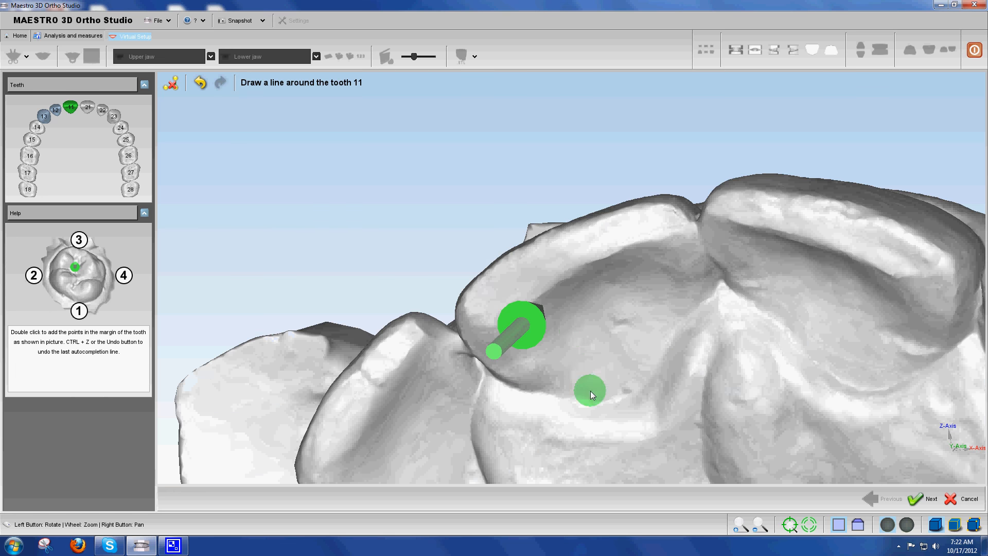
pyautogui.doubleClick(625, 396)
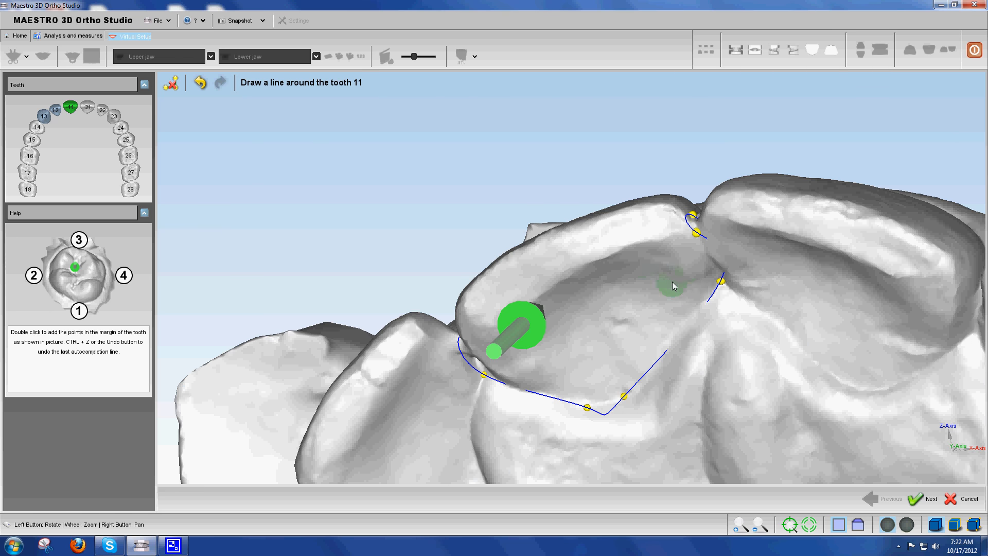
# Reposition tooth 11's palatal control points beside the tooth 21 contact onto the crown margin
pyautogui.moveTo(668, 282); pyautogui.dragTo(613, 296)
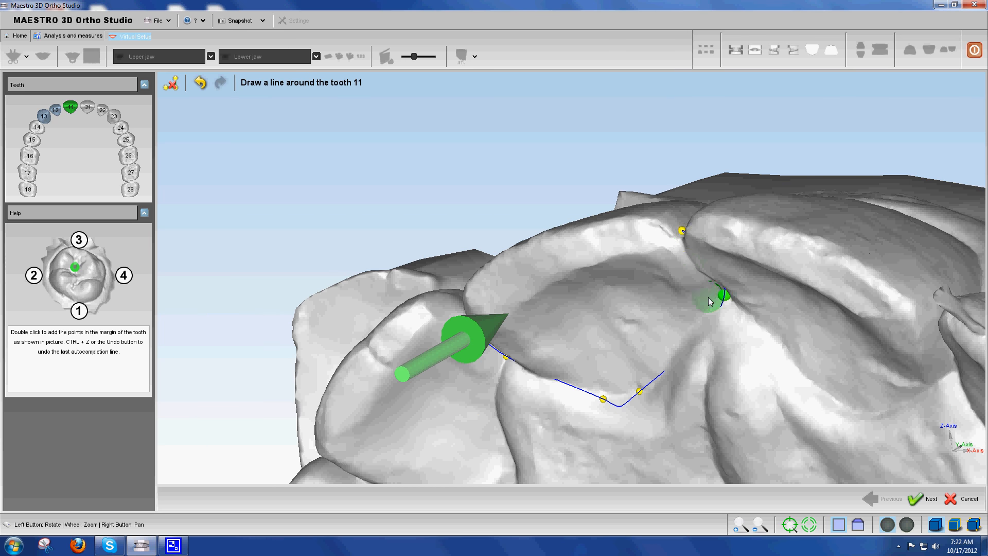
pyautogui.doubleClick(694, 325)
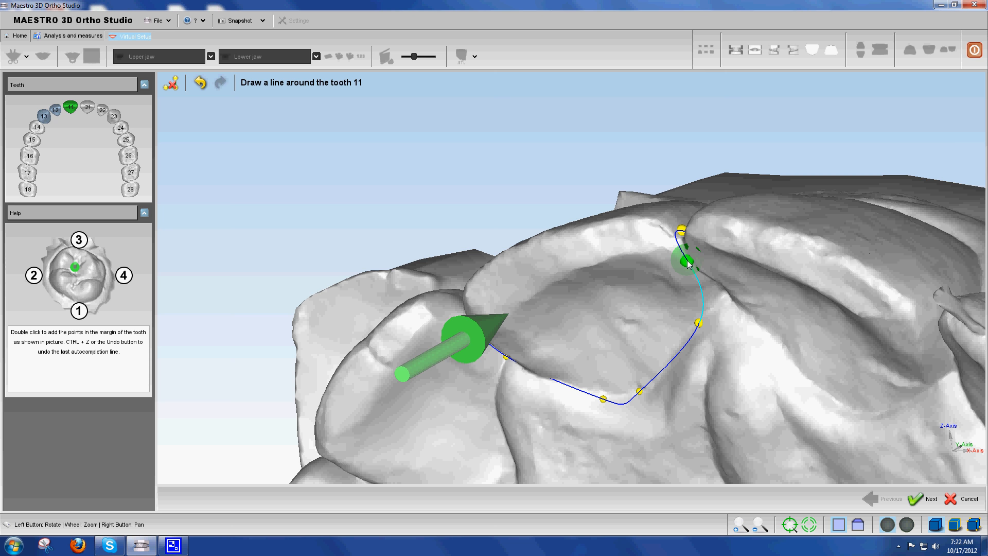
pyautogui.doubleClick(687, 262)
# Remove the surplus control point from tooth 11's outline near the contact with tooth 12
pyautogui.moveTo(628, 276); pyautogui.dragTo(558, 271)
pyautogui.click(429, 328)
pyautogui.press('Delete')
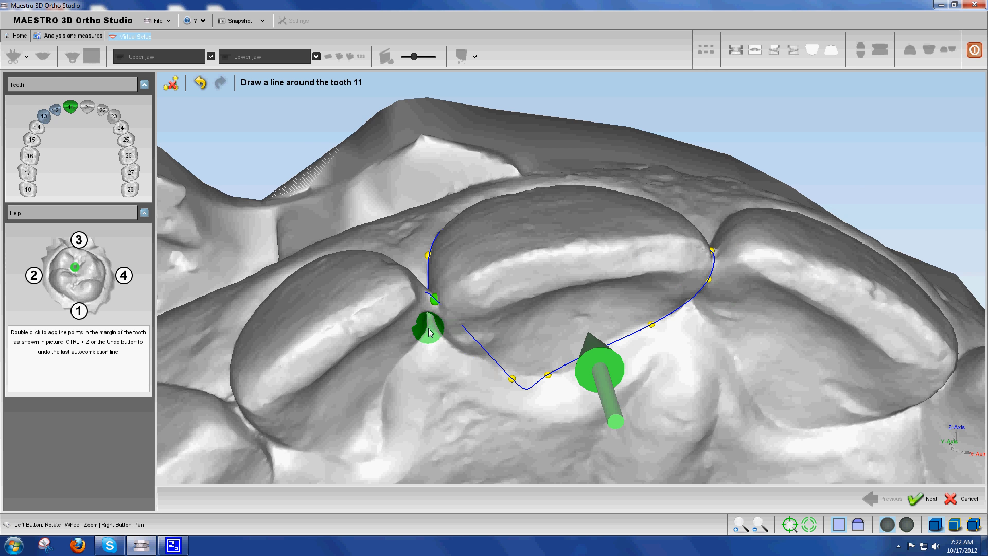
pyautogui.click(435, 298)
pyautogui.press('Delete')
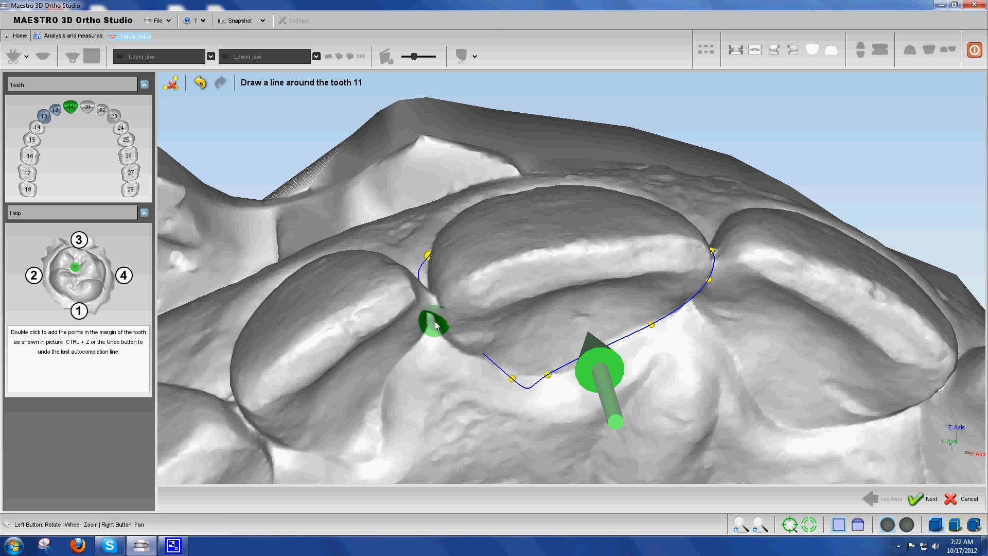
pyautogui.moveTo(498, 361); pyautogui.dragTo(516, 375)
pyautogui.press('Delete')
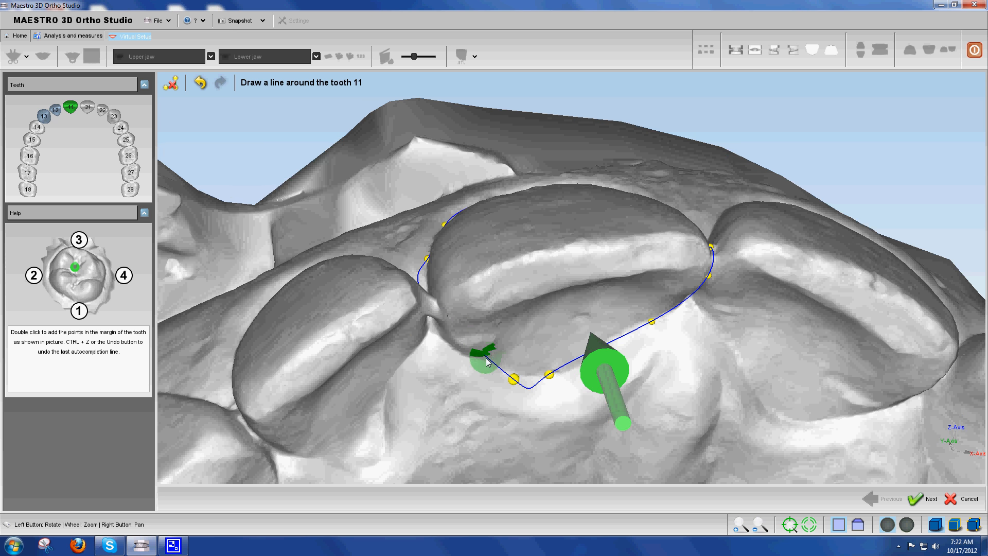
# Adjust tooth 11's control points around the tooth 12 contact and the adjoining palatal margin, and accept the outline
pyautogui.moveTo(688, 302); pyautogui.dragTo(746, 293)
pyautogui.moveTo(421, 385); pyautogui.dragTo(495, 422)
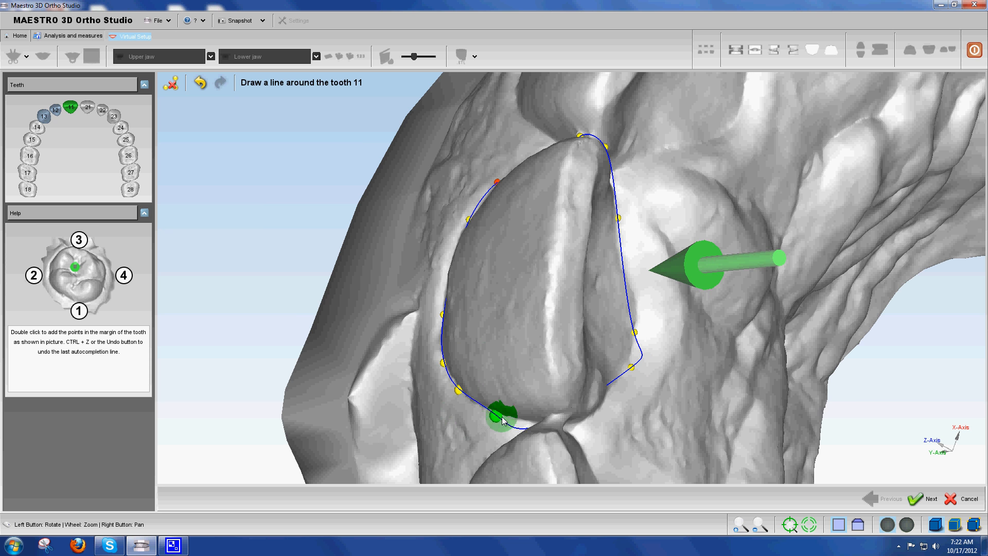
pyautogui.doubleClick(630, 367)
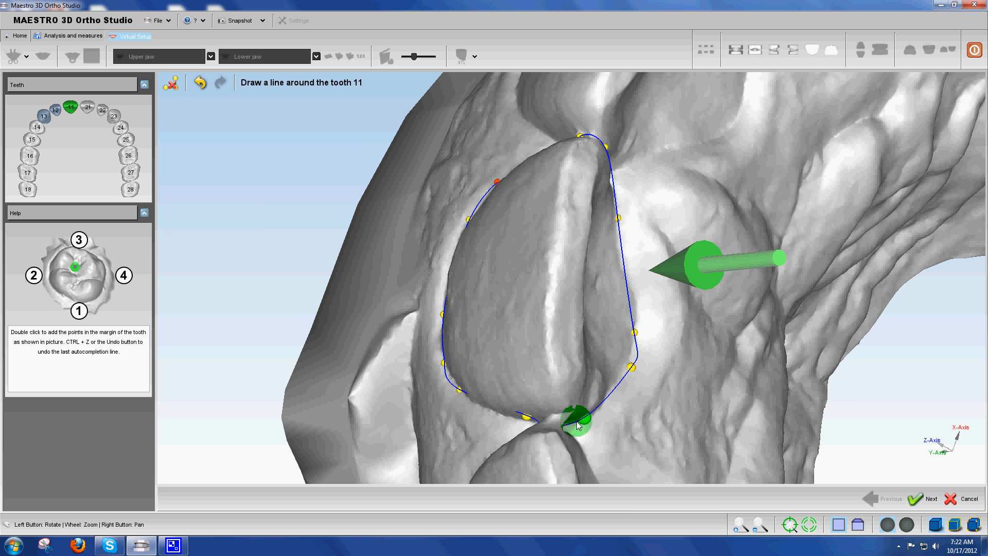
pyautogui.moveTo(630, 367); pyautogui.dragTo(616, 379)
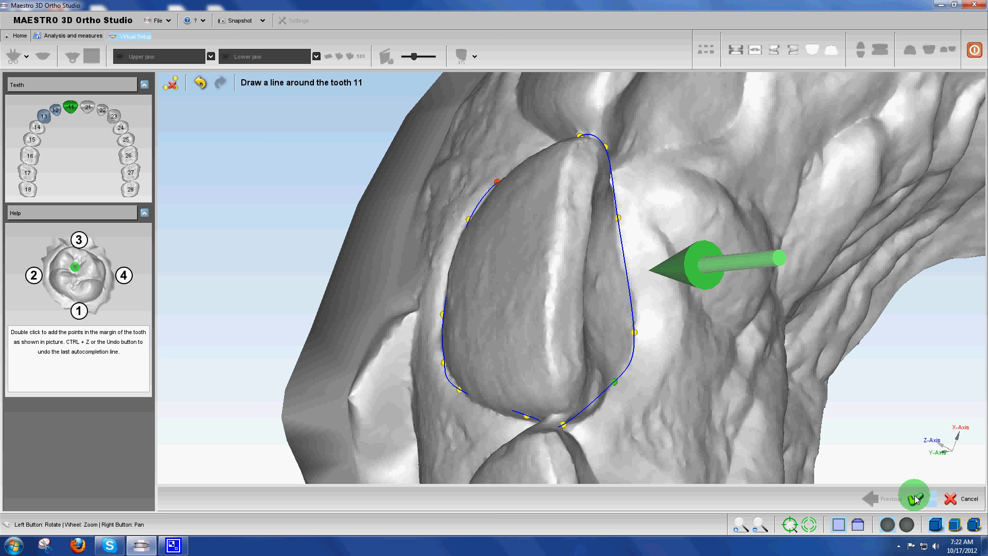
pyautogui.click(922, 499)
# Outline tooth 21 through the tooth 11 contact, palatal margin, tooth 22 contact and outer gum margin, and accept the line
pyautogui.doubleClick(443, 247)
pyautogui.doubleClick(547, 437)
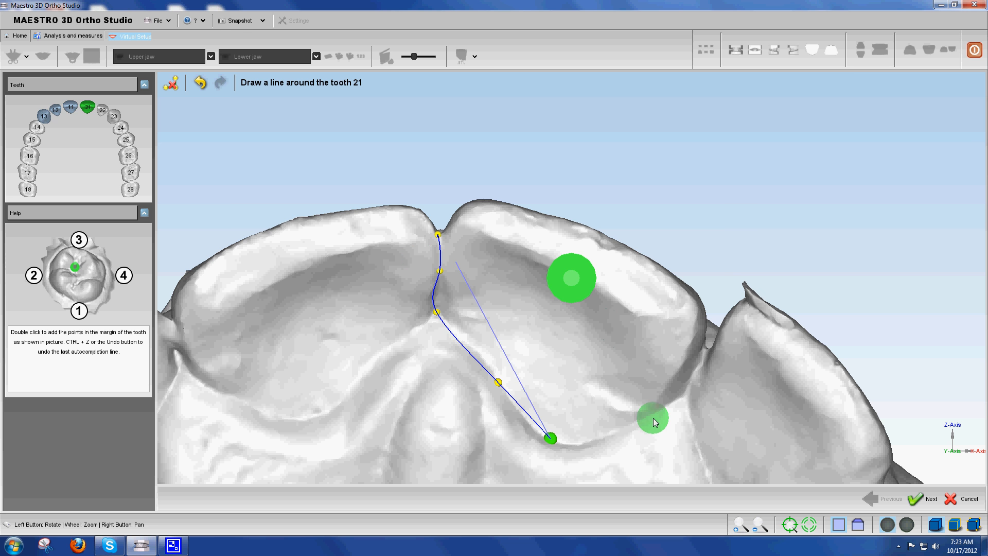
pyautogui.doubleClick(694, 372)
pyautogui.moveTo(689, 297); pyautogui.dragTo(776, 220)
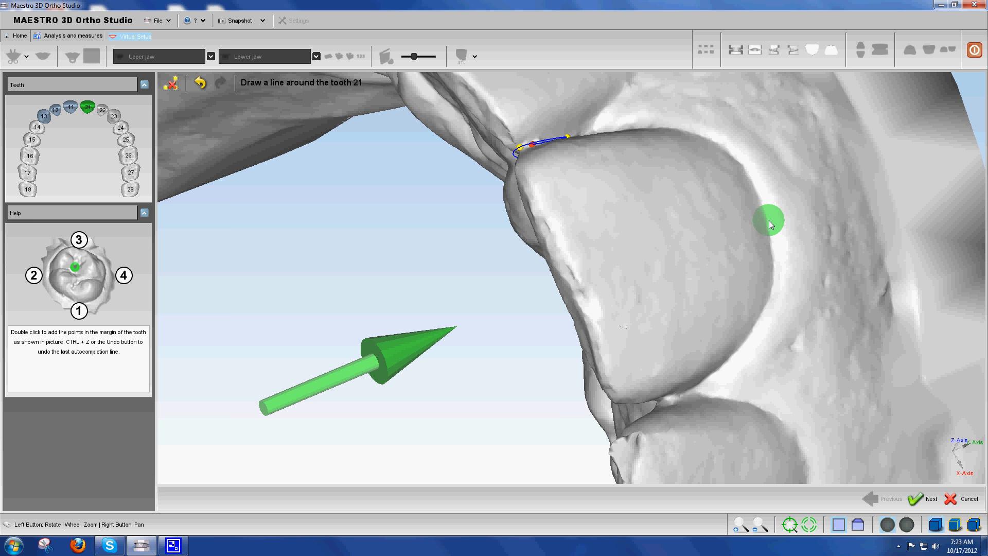
pyautogui.doubleClick(768, 220)
pyautogui.moveTo(573, 177); pyautogui.dragTo(533, 381)
pyautogui.doubleClick(574, 150)
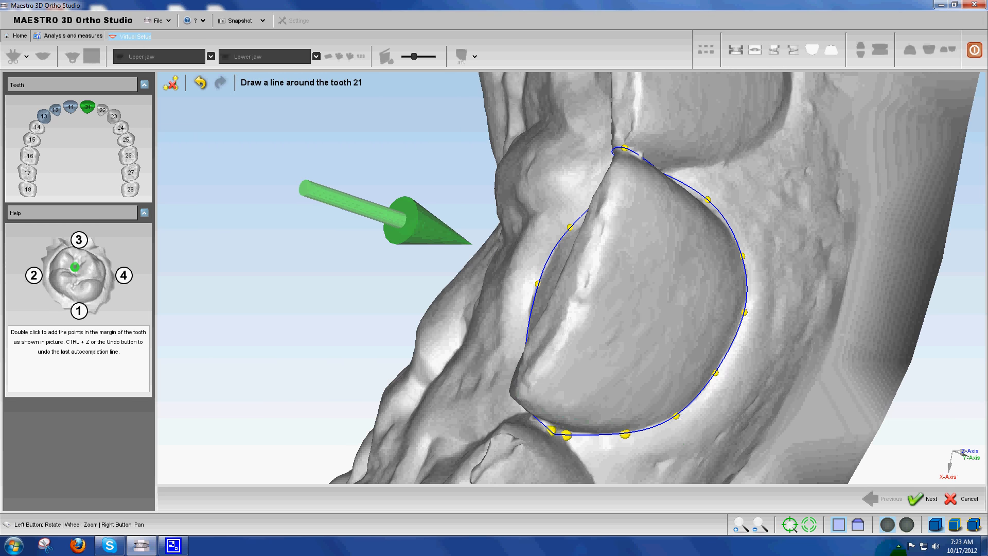
pyautogui.click(918, 500)
# Undo the stray point on tooth 22, and outline and accept its margin from the tooth 21 contact around the palatal and outer sides
pyautogui.click(566, 295)
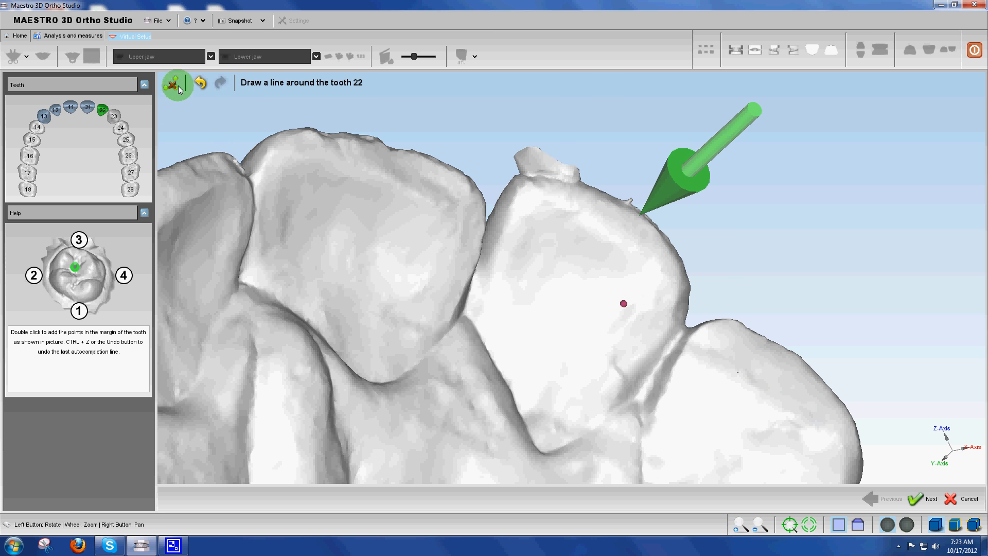
pyautogui.click(200, 84)
pyautogui.doubleClick(481, 241)
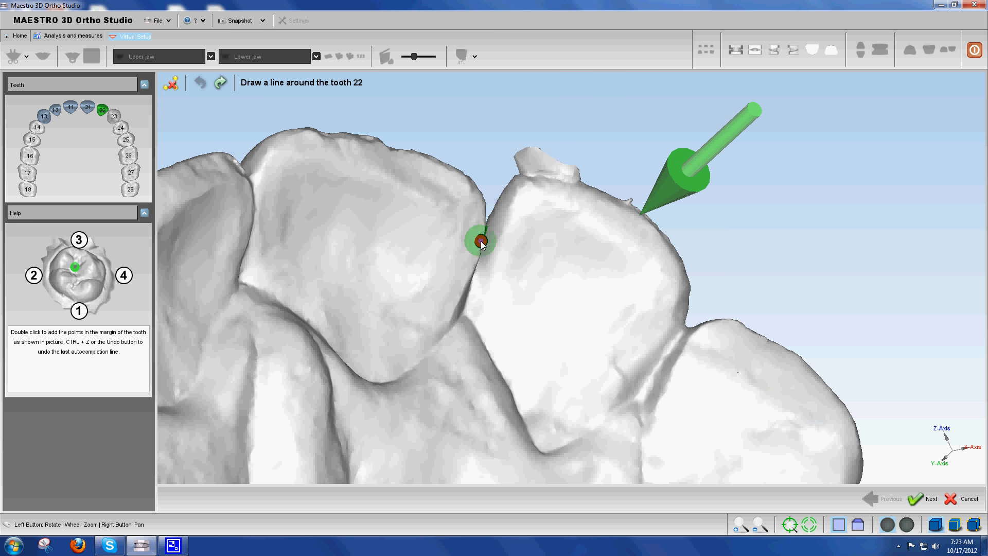
pyautogui.doubleClick(547, 449)
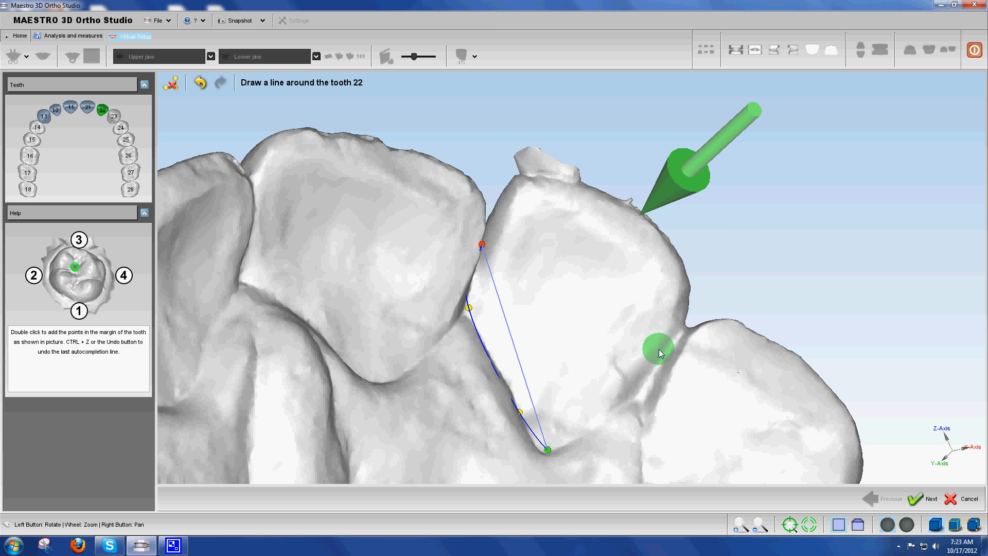
pyautogui.doubleClick(683, 340)
pyautogui.moveTo(648, 242); pyautogui.dragTo(668, 198)
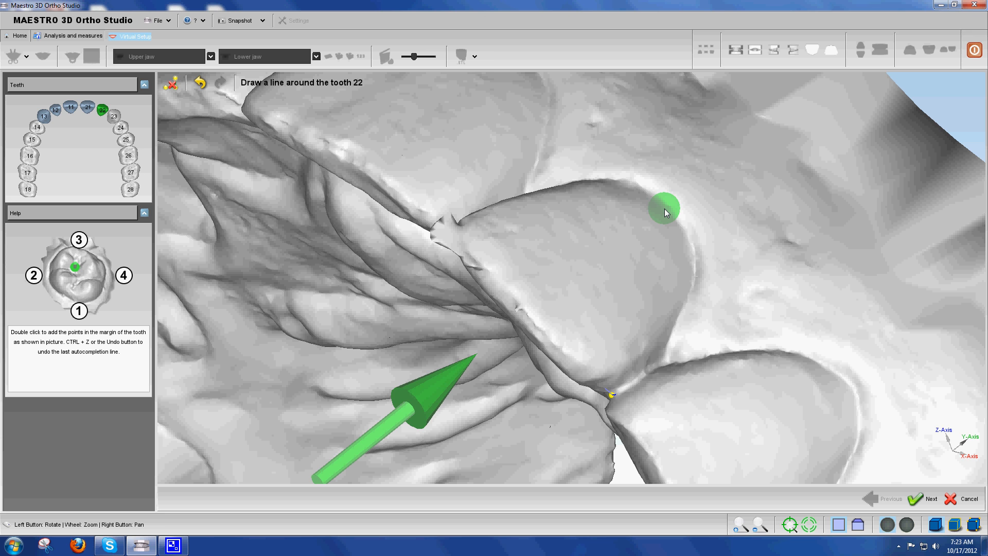
pyautogui.doubleClick(665, 209)
pyautogui.moveTo(570, 275); pyautogui.dragTo(454, 242)
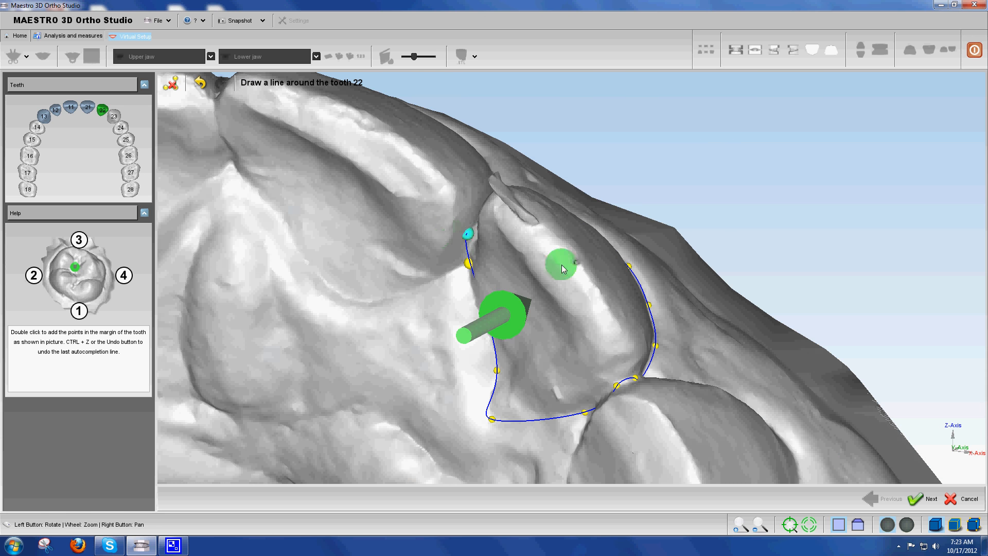
pyautogui.moveTo(563, 260); pyautogui.dragTo(616, 296)
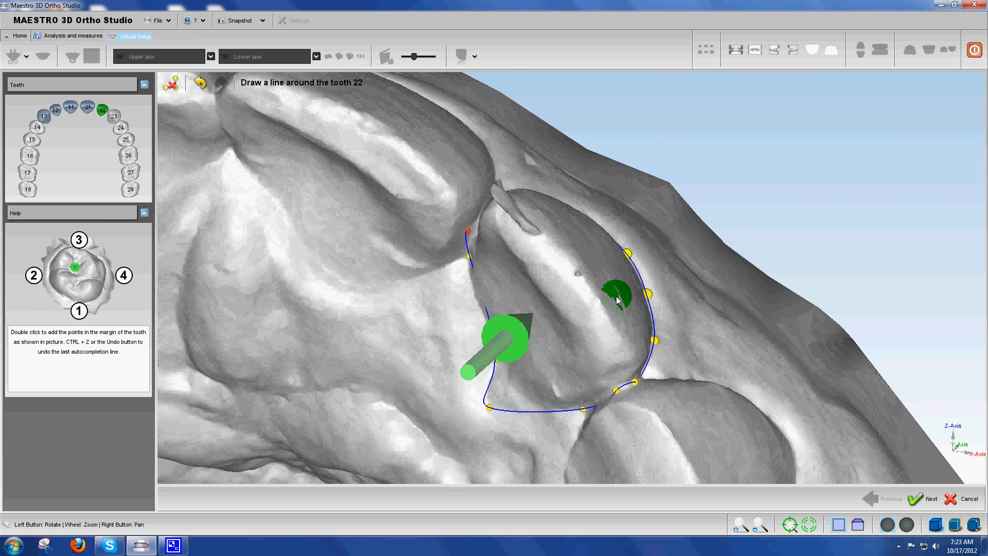
pyautogui.click(919, 498)
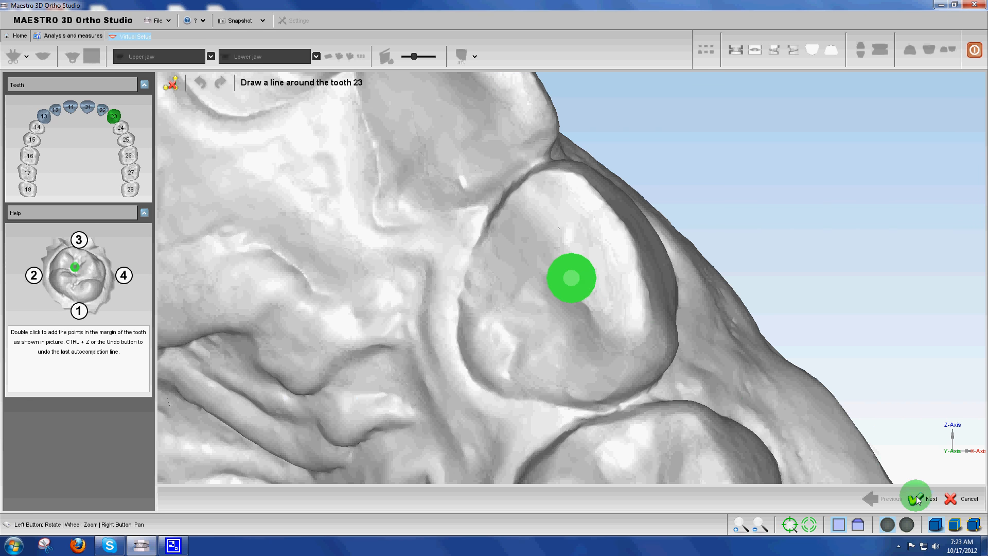
# Outline tooth 23 through the tooth 22 contact, palatal margin, contact with the premolar behind and outer gum margin, and accept the line
pyautogui.doubleClick(526, 170)
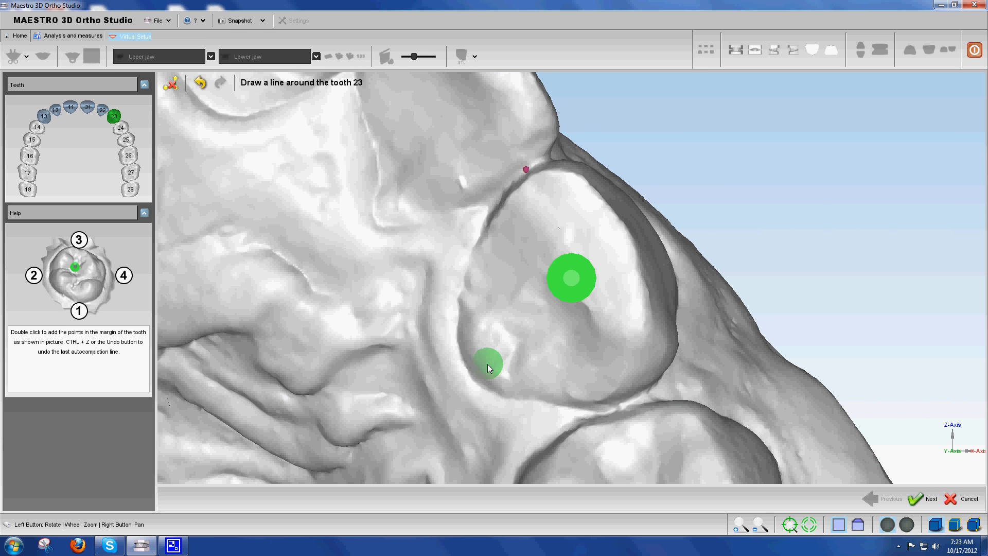
pyautogui.doubleClick(466, 362)
pyautogui.doubleClick(641, 394)
pyautogui.moveTo(643, 395); pyautogui.dragTo(756, 246)
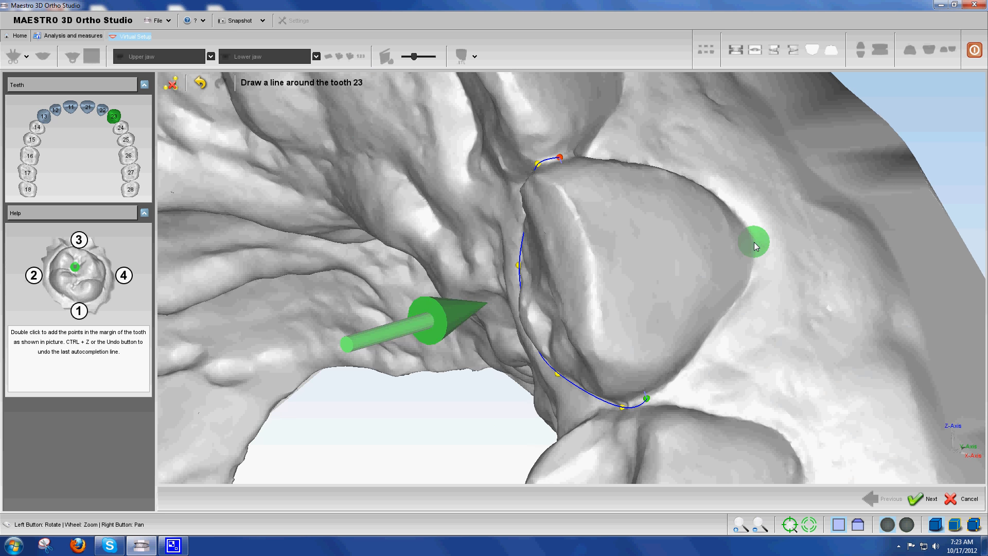
pyautogui.doubleClick(755, 246)
pyautogui.doubleClick(746, 292)
pyautogui.moveTo(646, 274); pyautogui.dragTo(715, 288)
pyautogui.click(924, 497)
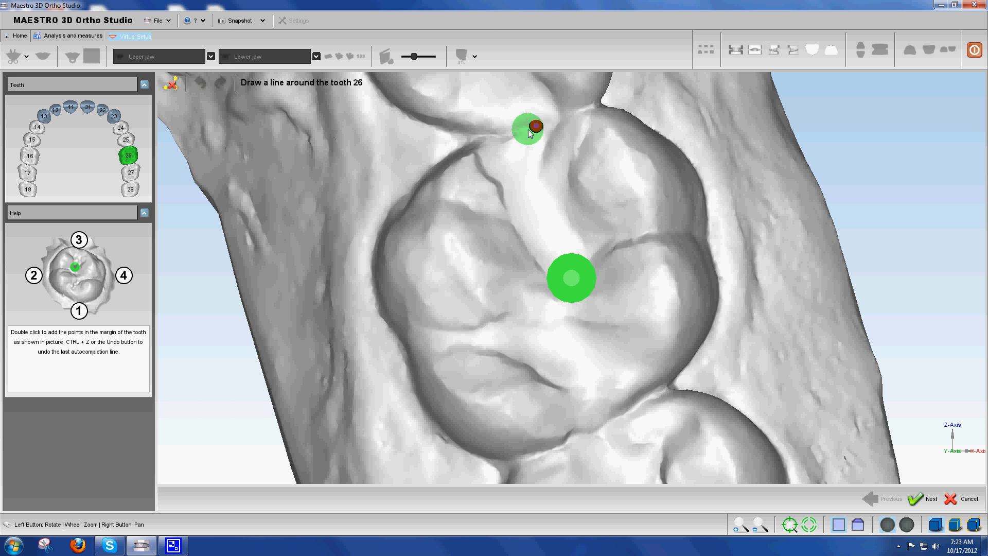
# Outline tooth 26 with points at the front contact, the palatal margin, the rear margin and the outer gum margin
pyautogui.doubleClick(403, 346)
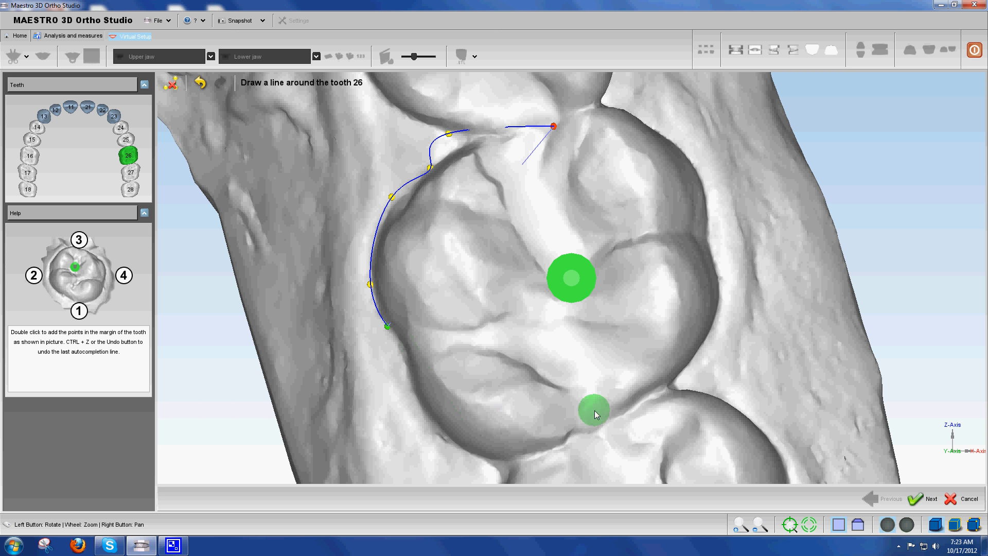
pyautogui.doubleClick(580, 434)
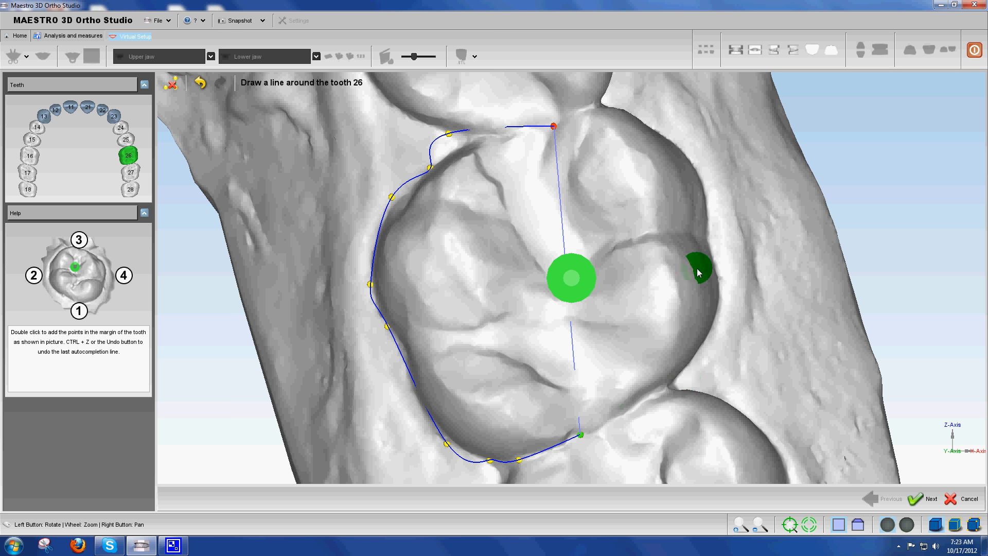
pyautogui.doubleClick(709, 235)
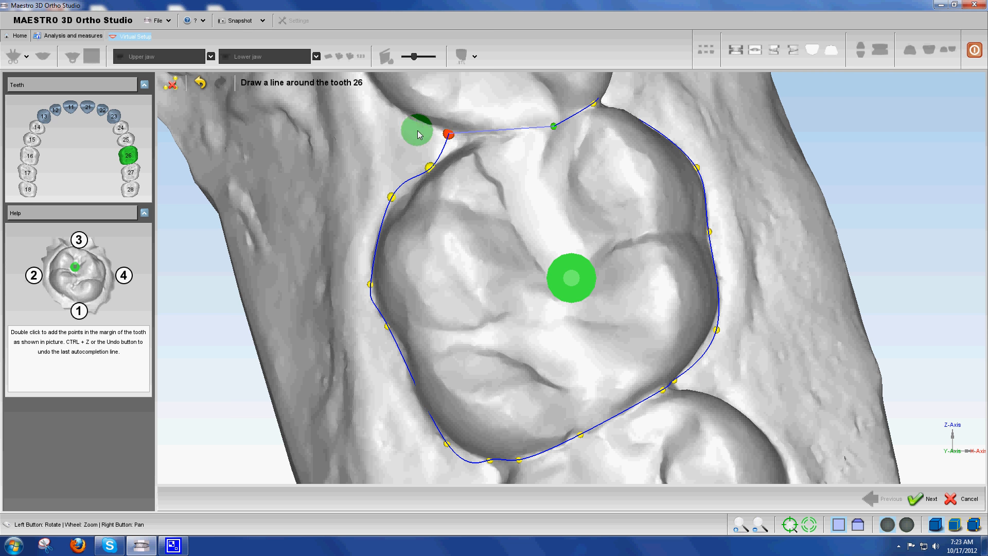
# Move the front palatal control points of tooth 26's outline closer to the crown margin and accept the line
pyautogui.moveTo(450, 137); pyautogui.dragTo(466, 143)
pyautogui.moveTo(391, 199); pyautogui.dragTo(391, 213)
pyautogui.moveTo(542, 385); pyautogui.dragTo(474, 392)
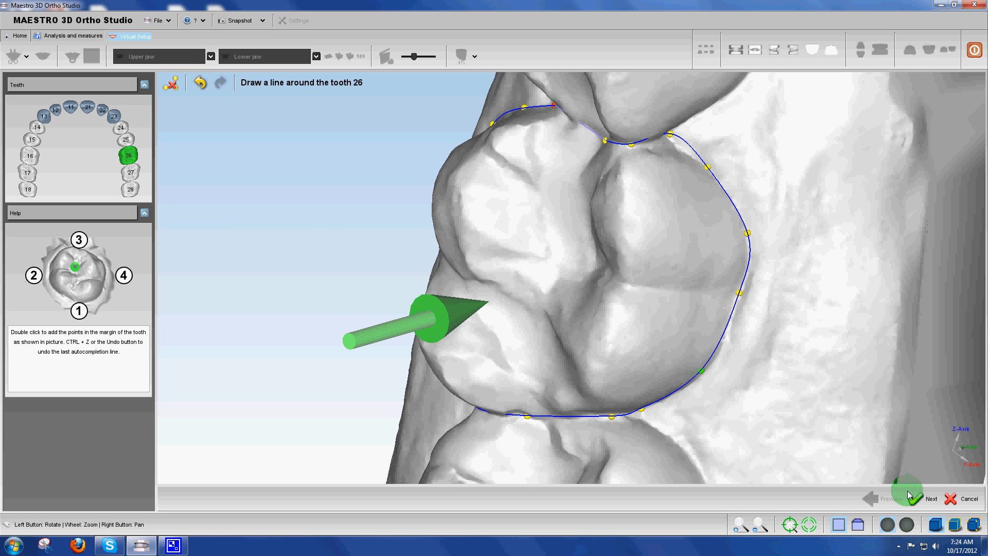
pyautogui.click(923, 498)
# Dismiss the computer performance notification and examine the completed tooth outlines across the whole upper arch
pyautogui.click(500, 307)
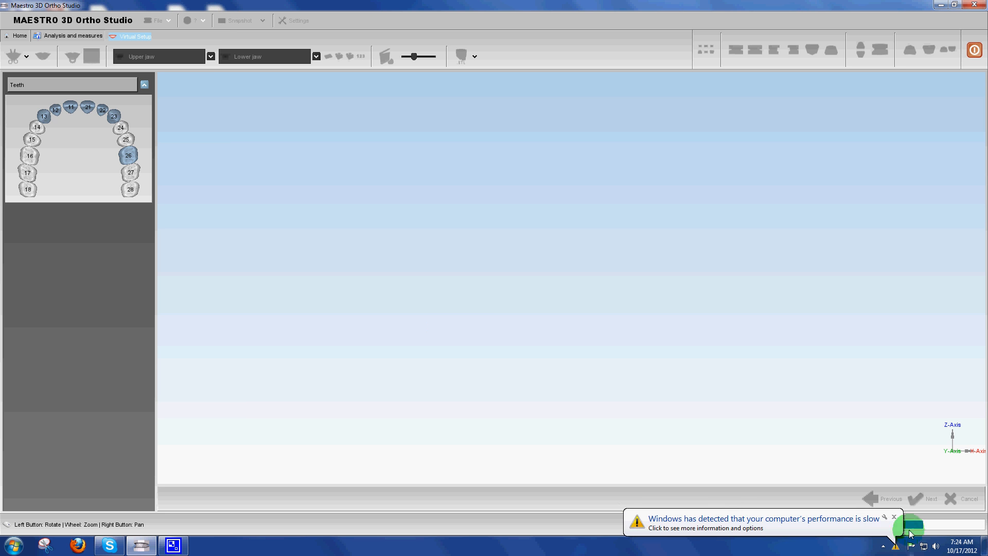
pyautogui.click(894, 517)
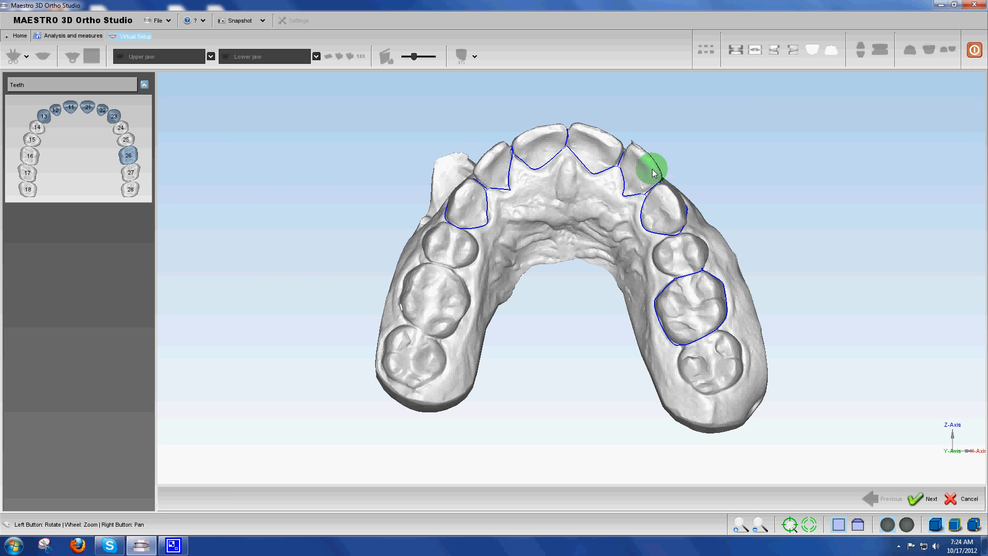
pyautogui.scroll(5, 569, 221)
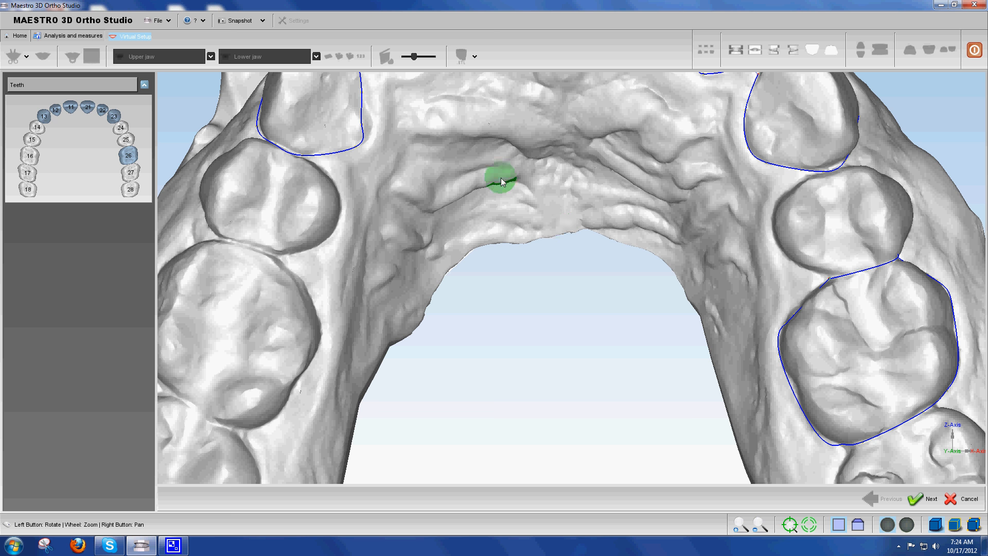
pyautogui.scroll(-3, 767, 243)
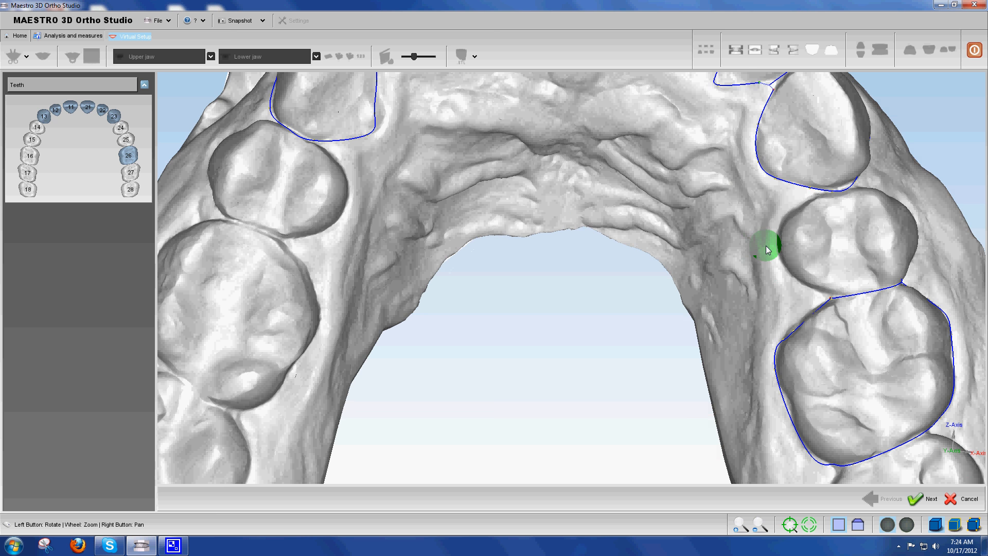
pyautogui.scroll(4, 575, 292)
pyautogui.moveTo(575, 289); pyautogui.dragTo(570, 357, button='right')
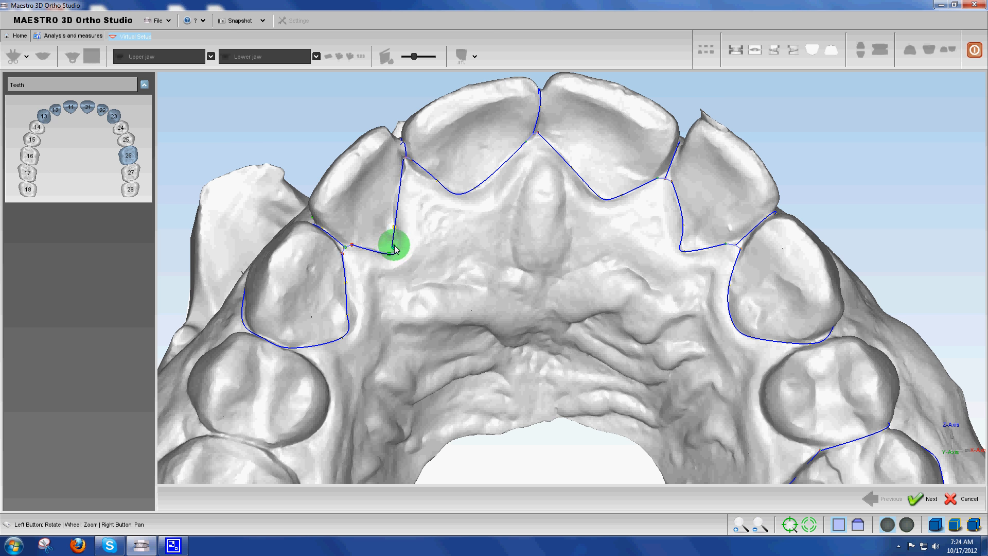
# Adjust the palatal corner of tooth 12's outline, finish the upper tooth outlines and save before continuing
pyautogui.moveTo(394, 247); pyautogui.dragTo(399, 242)
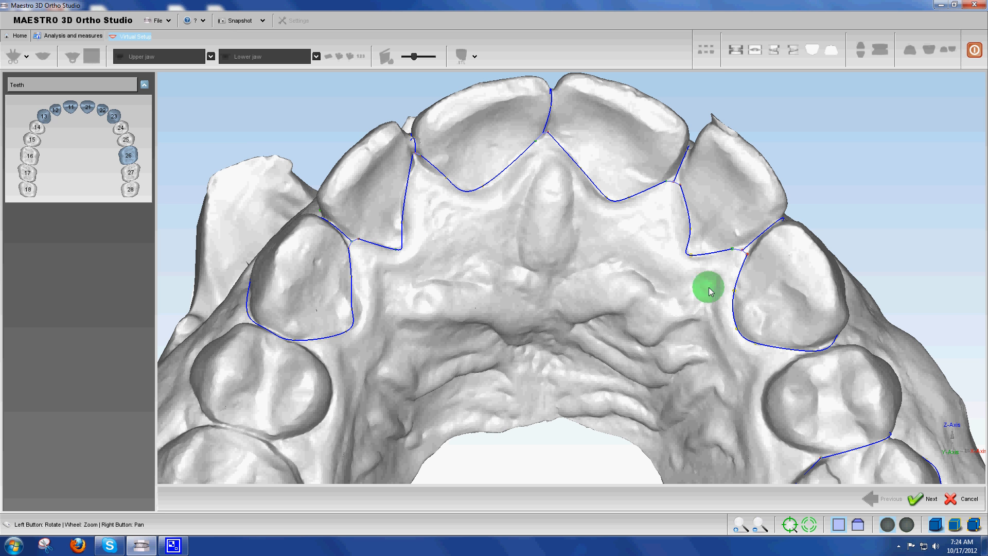
pyautogui.click(926, 498)
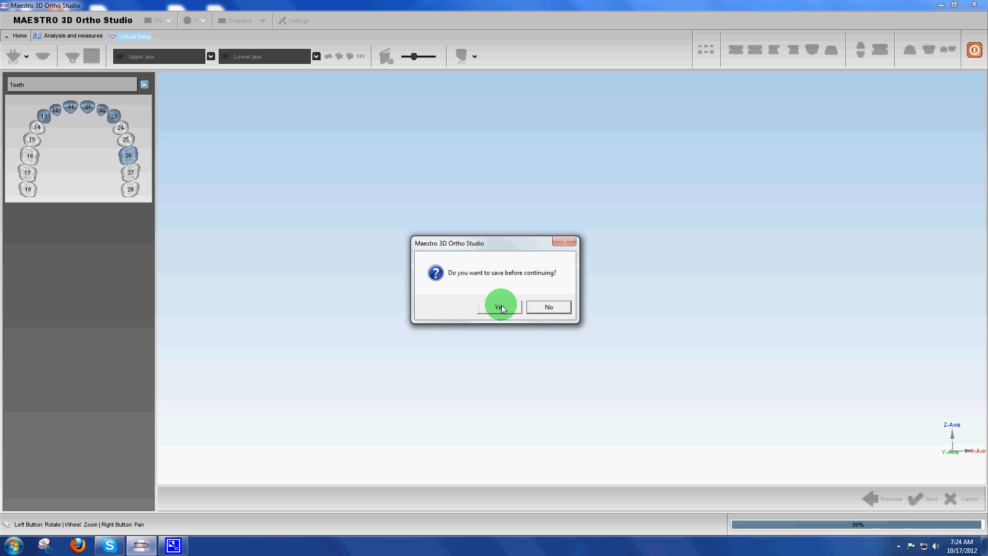
pyautogui.click(502, 307)
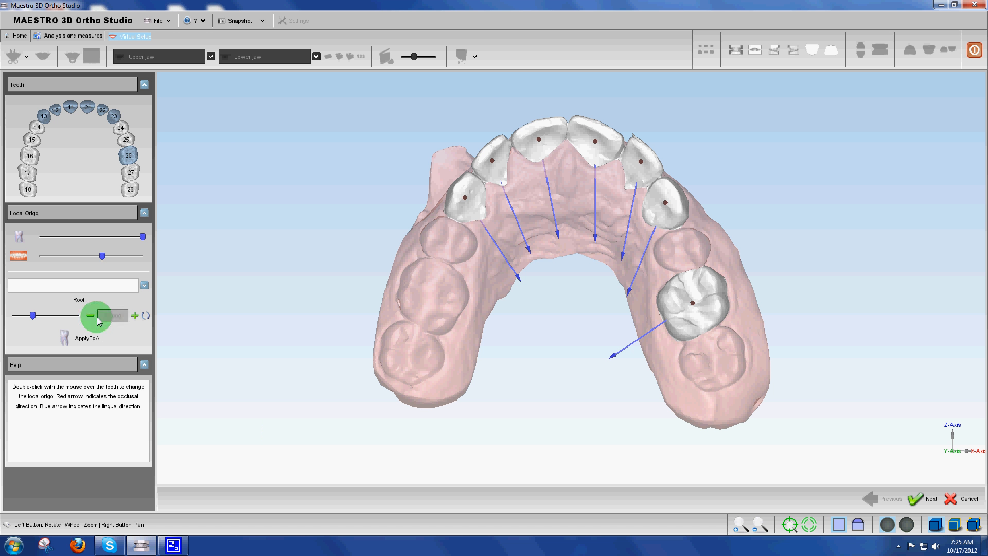
# Set the root value to 1.000, accept the upper teeth's local origins and save before continuing
pyautogui.moveTo(33, 315); pyautogui.dragTo(12, 314)
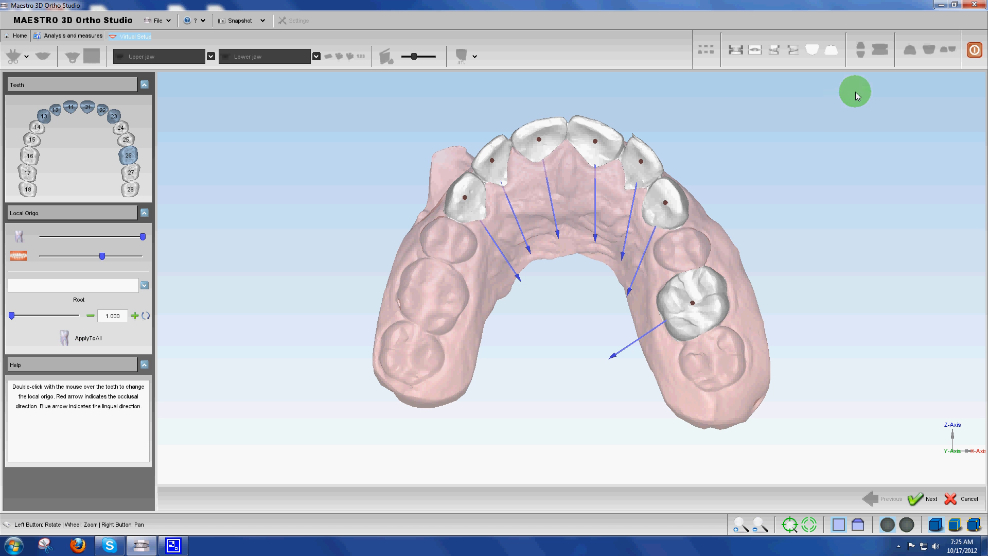
pyautogui.click(922, 498)
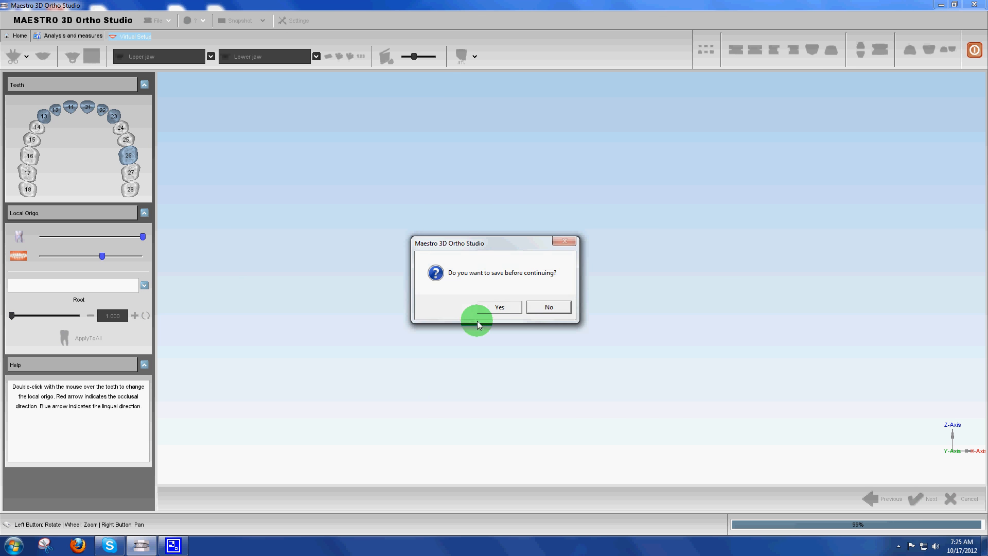
pyautogui.click(502, 307)
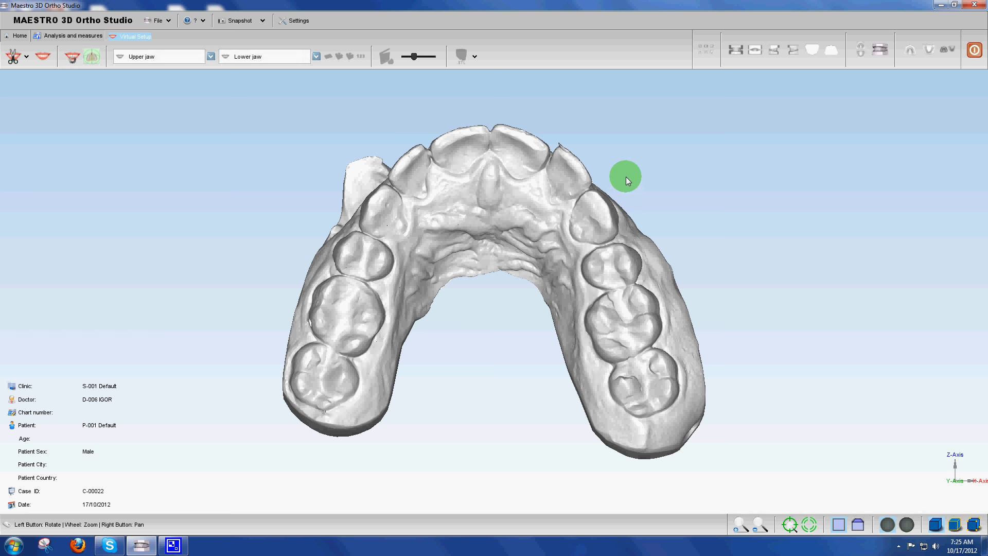
# Show only the lower jaw from its chewing side and start tooth segmentation, agreeing to measure the individual teeth first
pyautogui.click(914, 49)
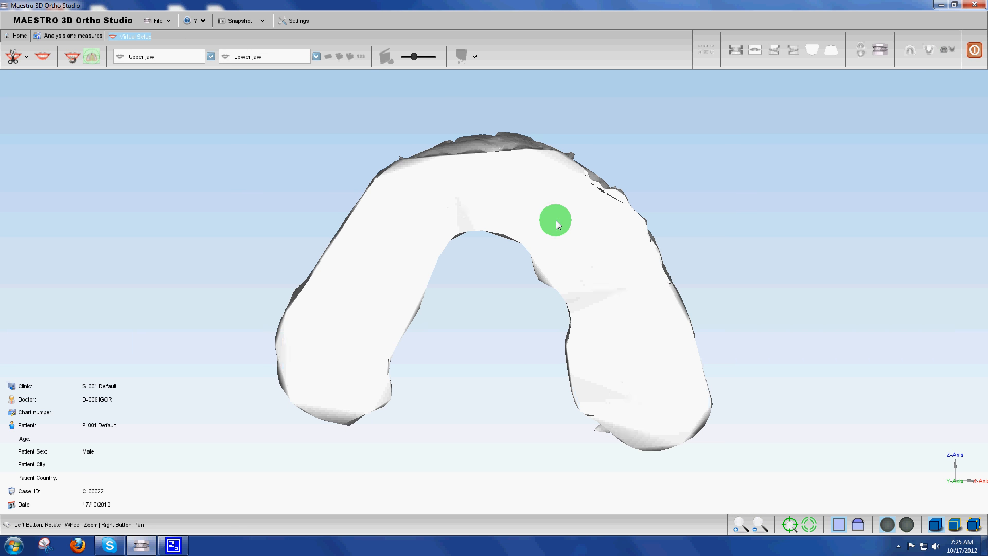
pyautogui.moveTo(556, 220); pyautogui.dragTo(490, 132)
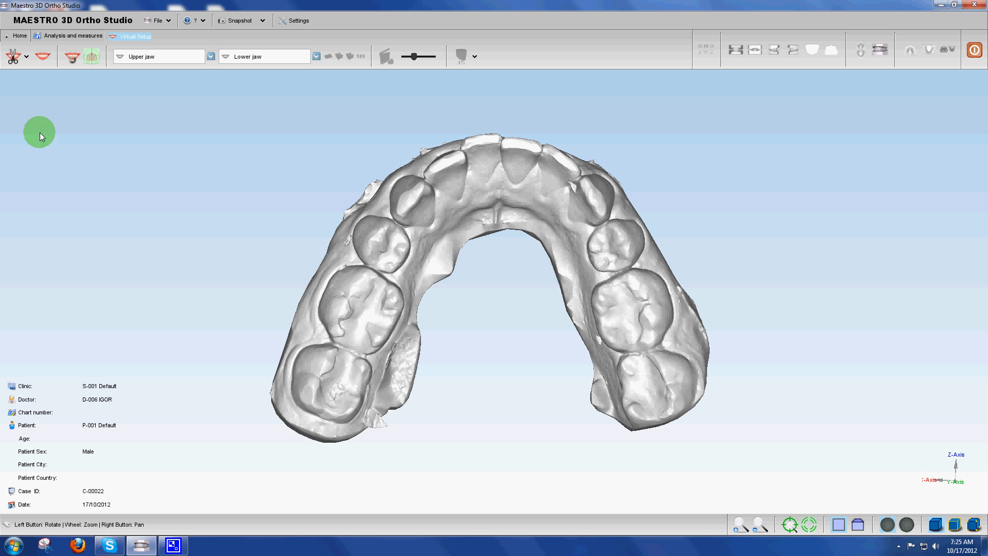
pyautogui.click(13, 56)
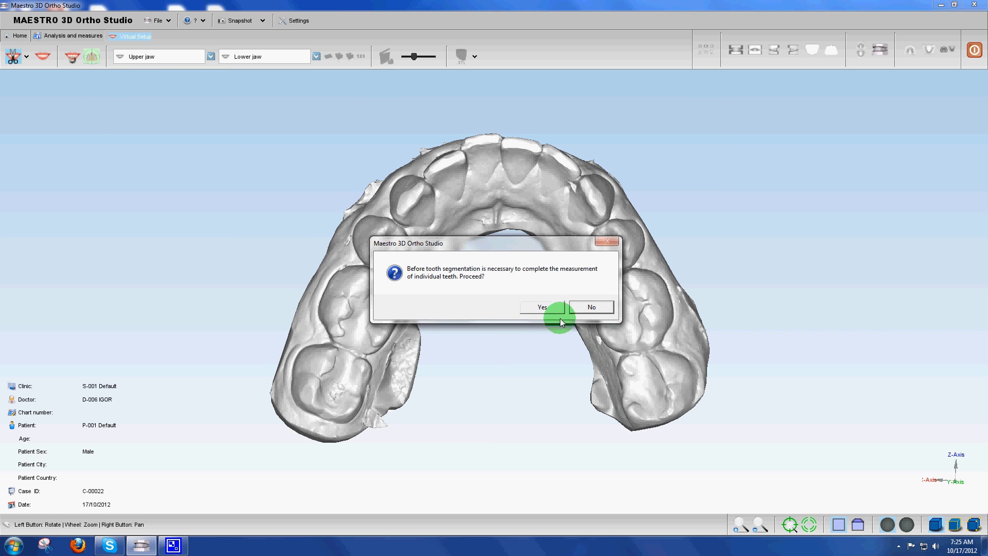
pyautogui.click(543, 307)
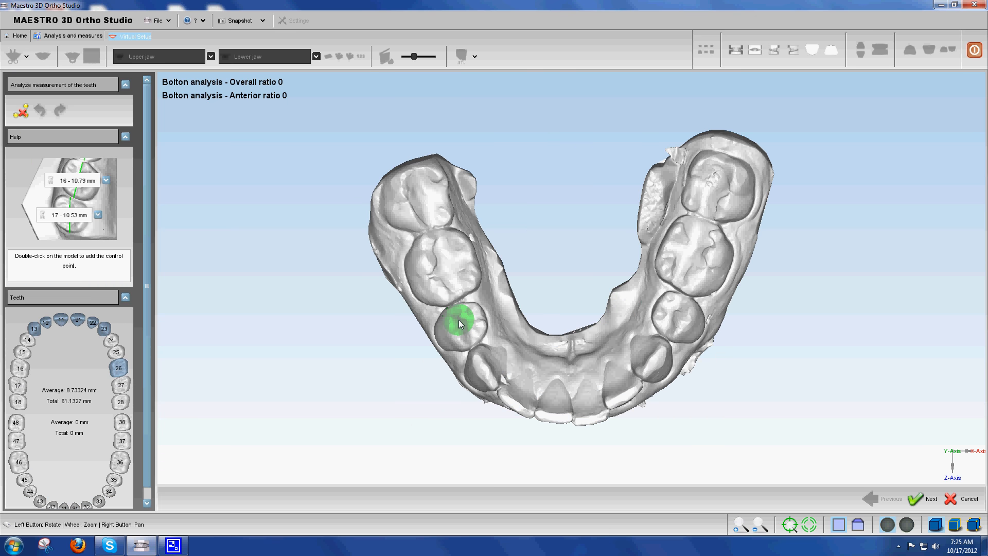
# Measure the width of the lower right first molar between its contacts and assign the measurement to tooth 46
pyautogui.doubleClick(441, 305)
pyautogui.doubleClick(457, 295)
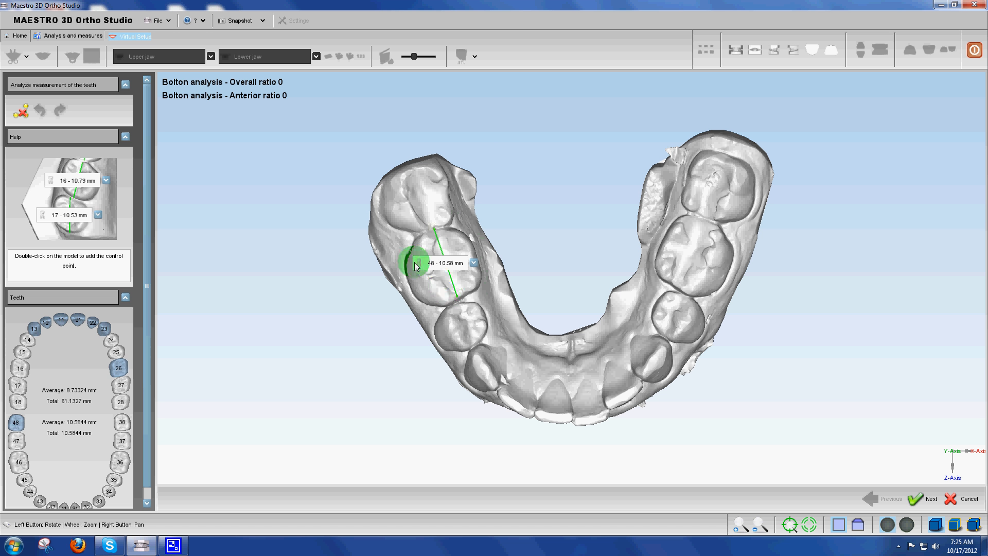
pyautogui.click(473, 264)
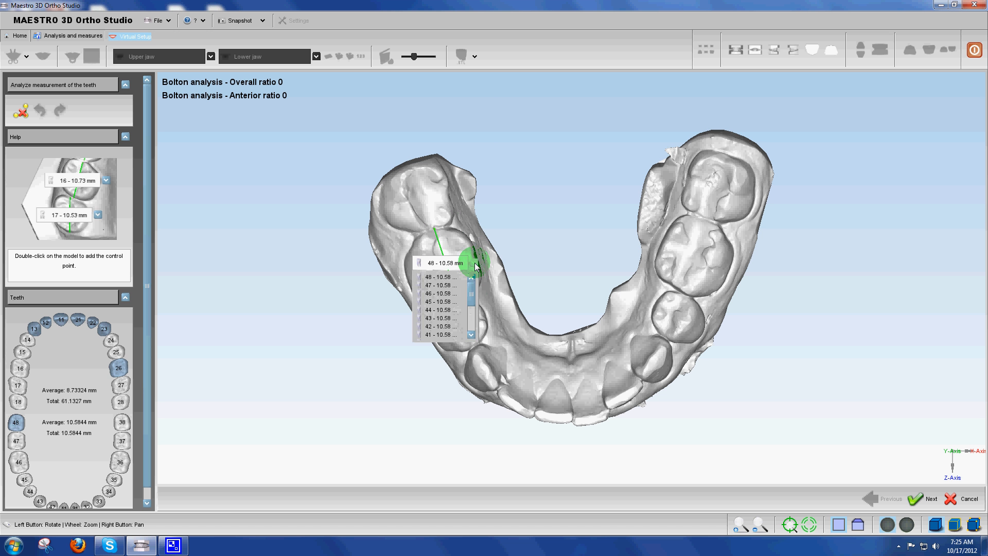
pyautogui.click(435, 293)
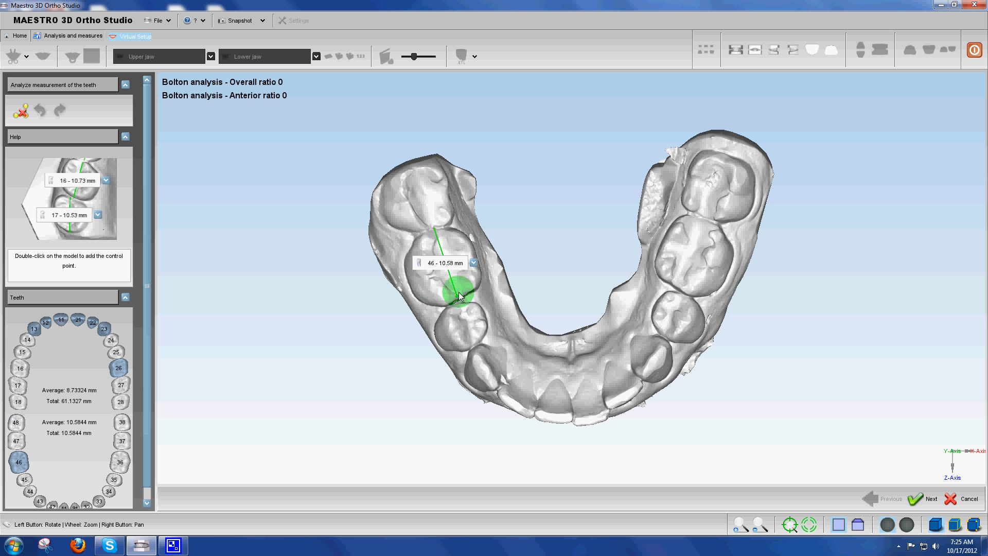
# Measure the lower right canine between its contacts and assign the measurement to tooth 43
pyautogui.doubleClick(480, 346)
pyautogui.doubleClick(500, 387)
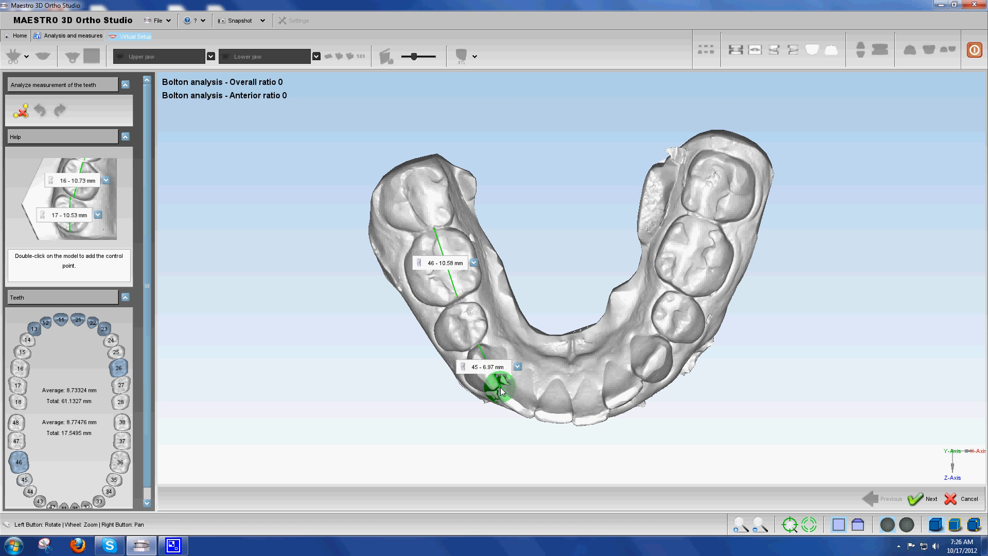
pyautogui.click(518, 367)
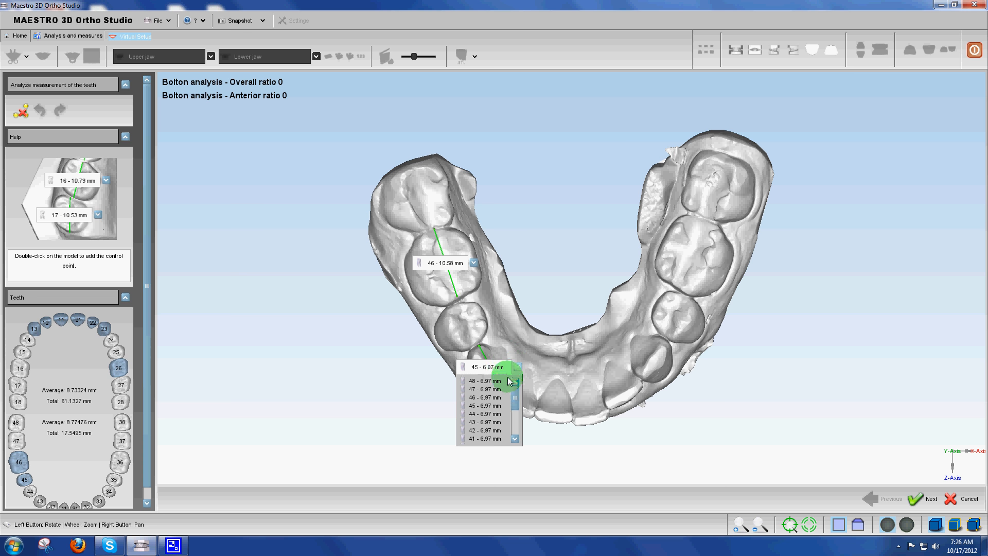
pyautogui.click(482, 423)
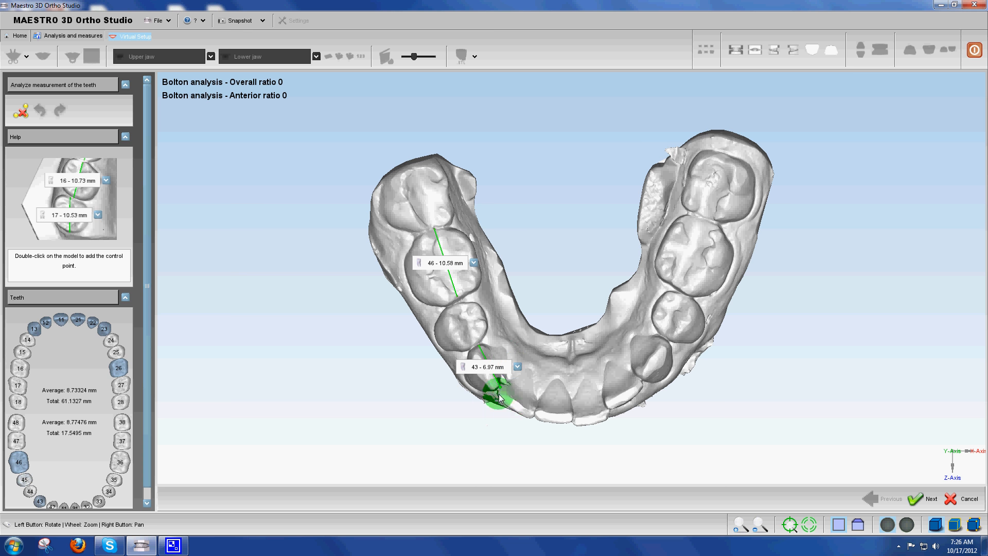
# Measure the widths of lower incisors 42, 41 and 31 between their contact points
pyautogui.doubleClick(535, 414)
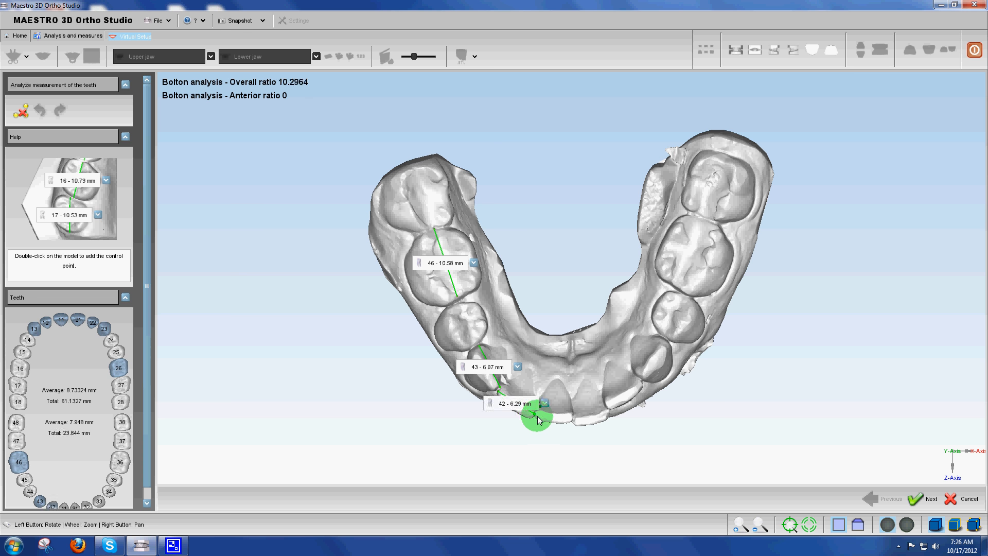
pyautogui.doubleClick(575, 417)
pyautogui.click(569, 416)
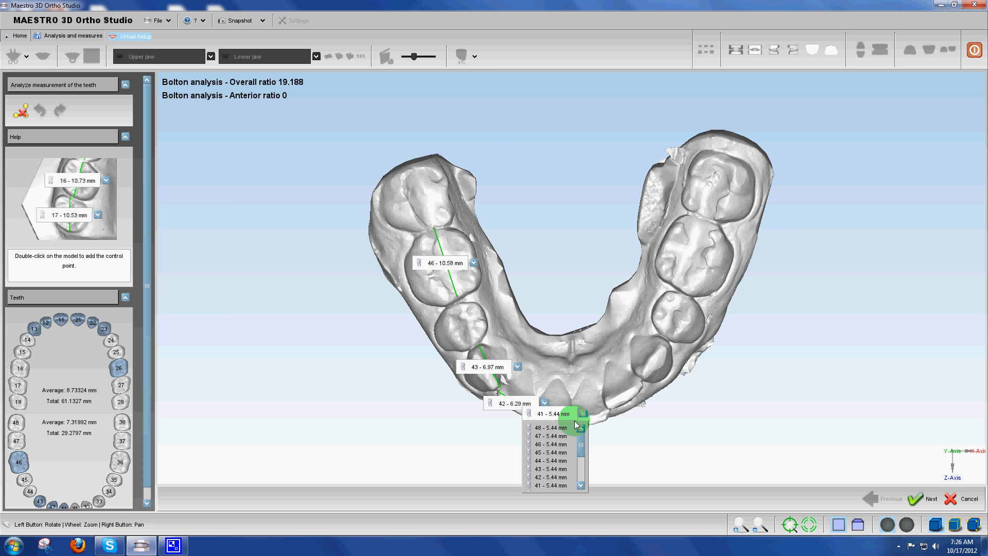
pyautogui.click(608, 416)
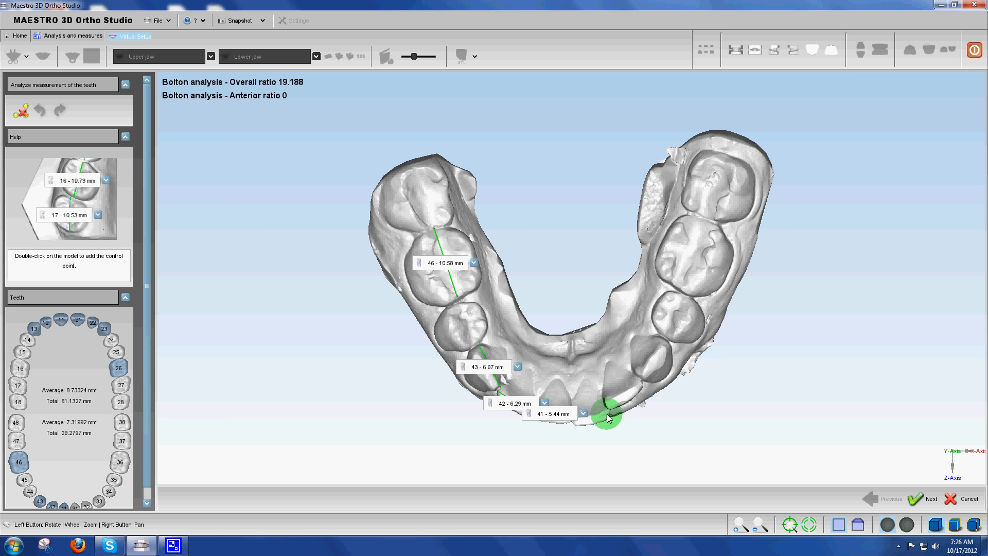
pyautogui.doubleClick(573, 420)
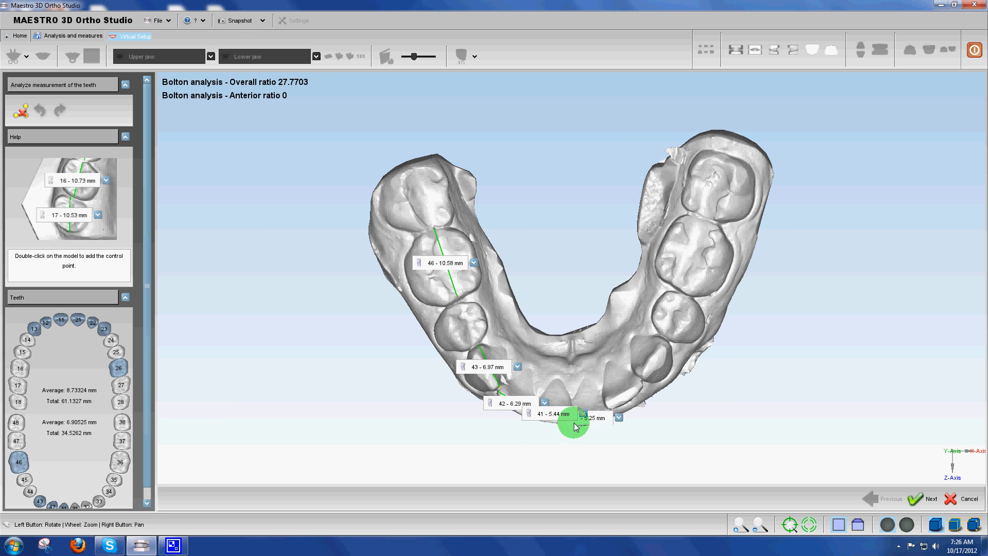
# Measure the widths of the lower left lateral incisor 32 and canine 33 between their contact points
pyautogui.moveTo(575, 371); pyautogui.dragTo(562, 288)
pyautogui.scroll(3, 557, 422)
pyautogui.moveTo(558, 423); pyautogui.dragTo(582, 140)
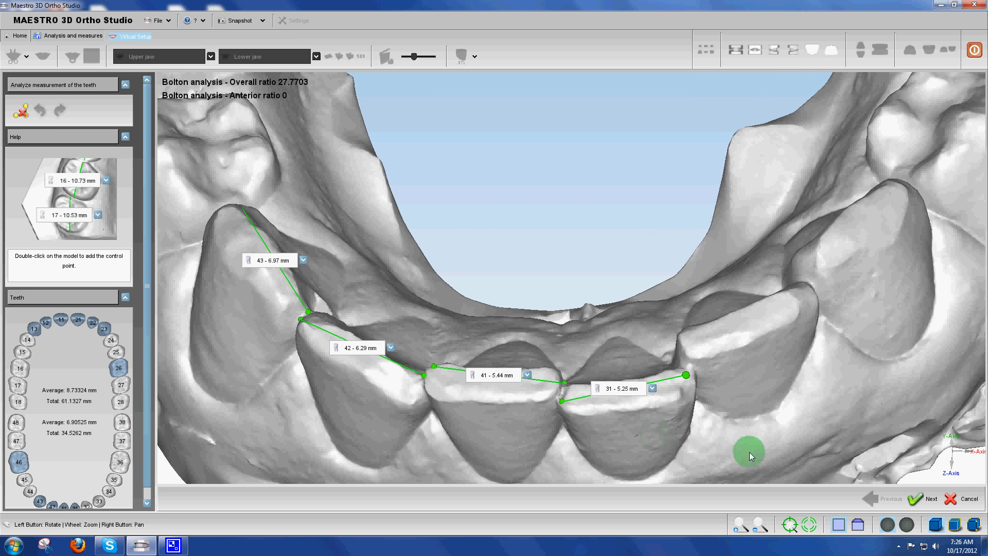
pyautogui.doubleClick(817, 292)
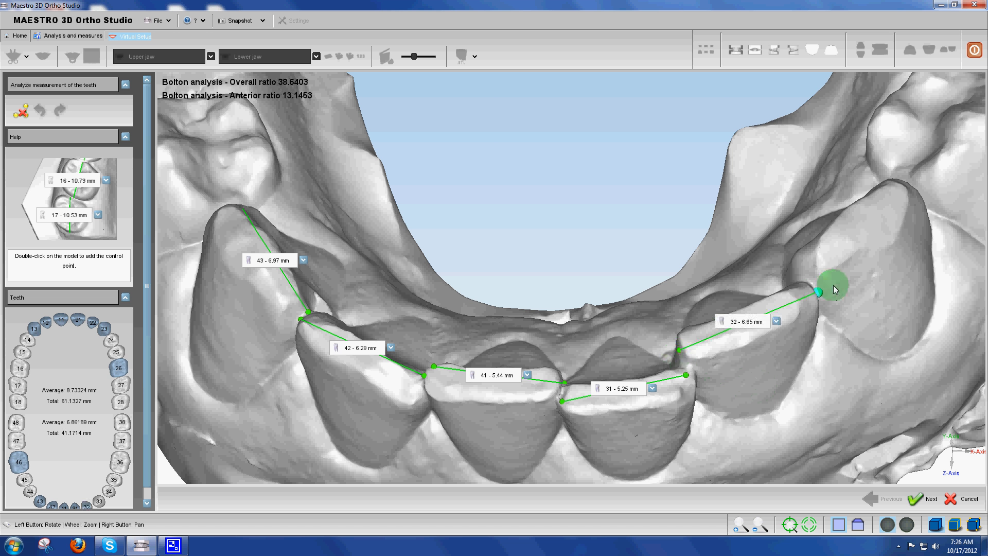
pyautogui.doubleClick(802, 276)
pyautogui.doubleClick(914, 186)
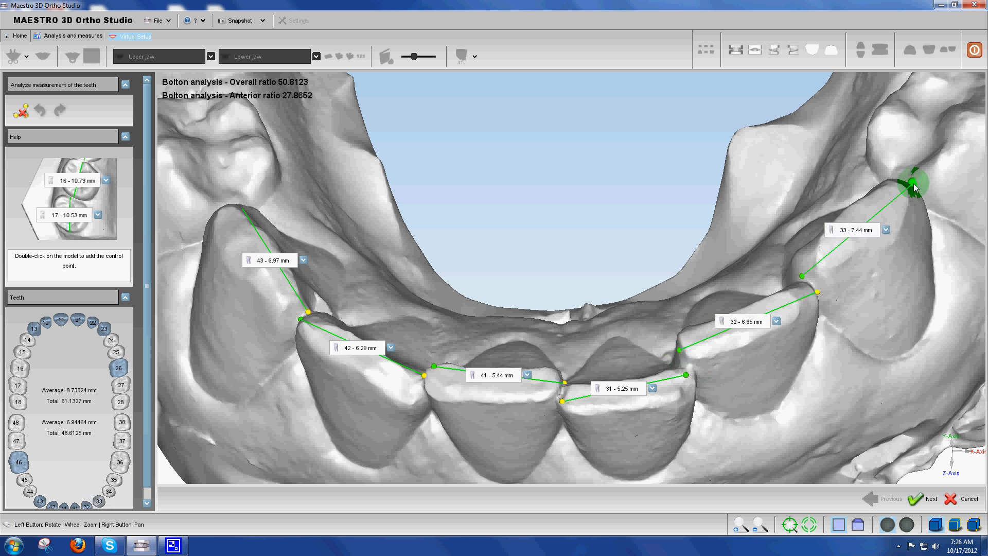
# Accept the lower tooth measurements and start segmenting the measured lower teeth, beginning with tooth 46
pyautogui.moveTo(890, 270); pyautogui.dragTo(733, 459)
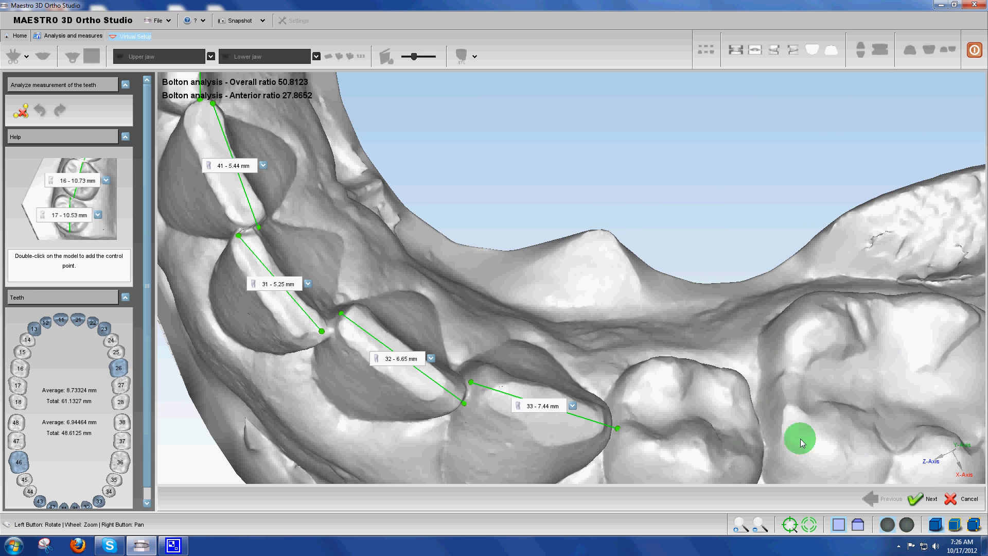
pyautogui.click(915, 497)
pyautogui.click(578, 354)
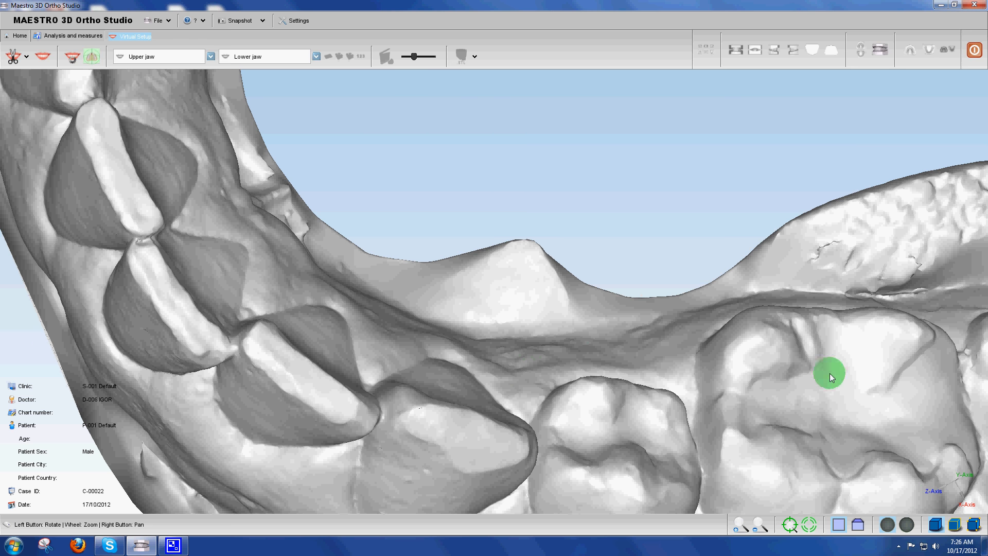
pyautogui.scroll(4, 643, 196)
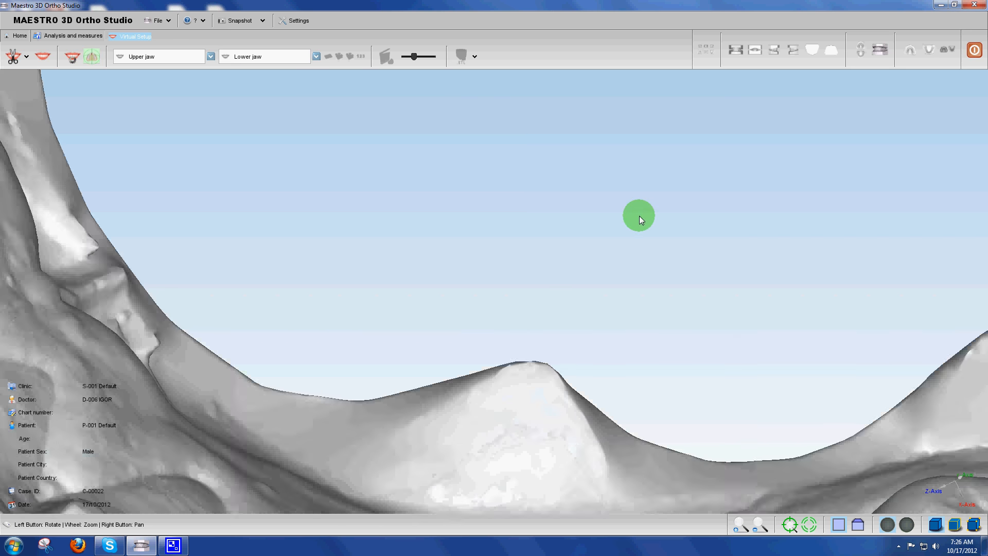
pyautogui.scroll(-9, 641, 221)
pyautogui.moveTo(646, 206); pyautogui.dragTo(316, 172)
pyautogui.moveTo(641, 177); pyautogui.dragTo(641, 383)
pyautogui.click(15, 58)
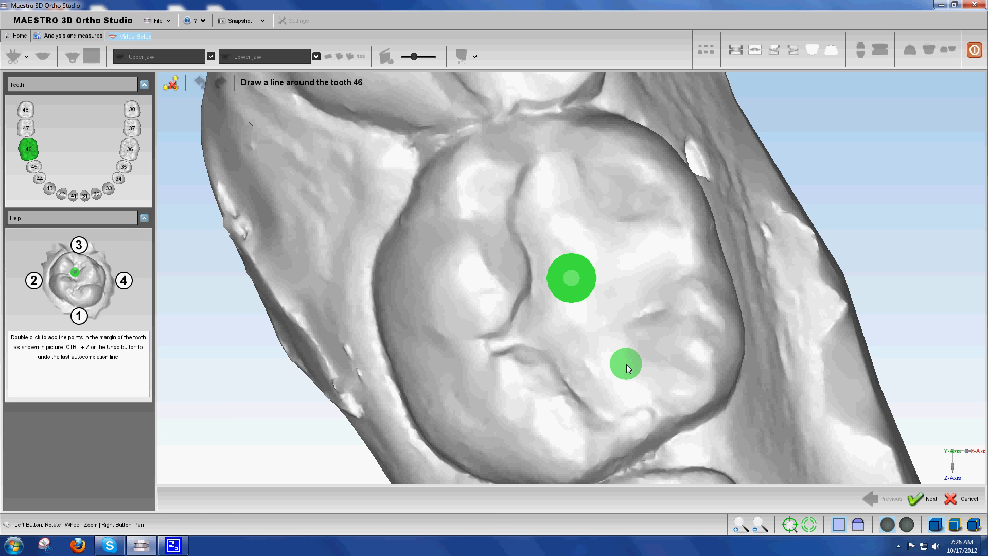
# Outline tooth 46 with points at the rear molar contact, the outer margin, the front premolar contact and the inner margin
pyautogui.scroll(4, 626, 364)
pyautogui.scroll(-4, 626, 363)
pyautogui.moveTo(638, 367); pyautogui.dragTo(655, 403)
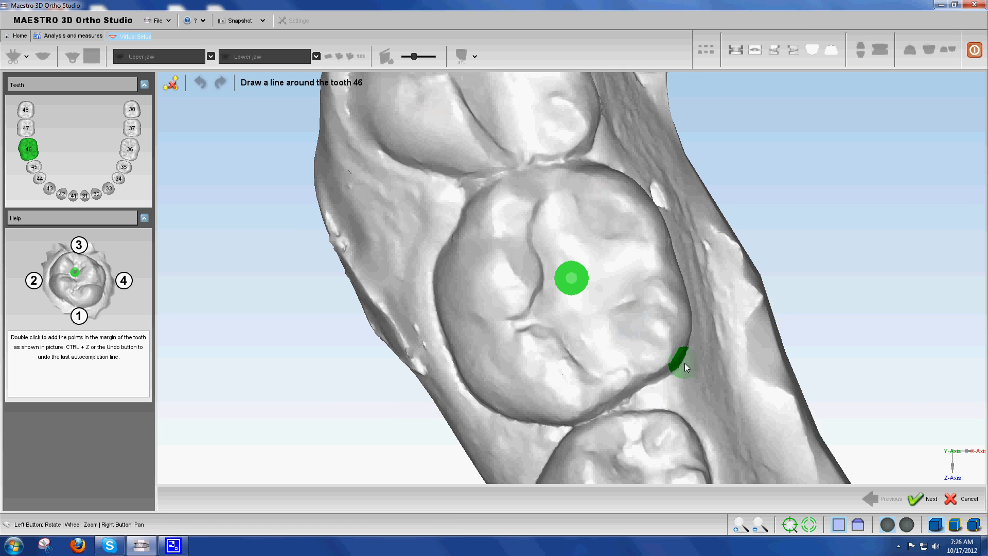
pyautogui.doubleClick(539, 164)
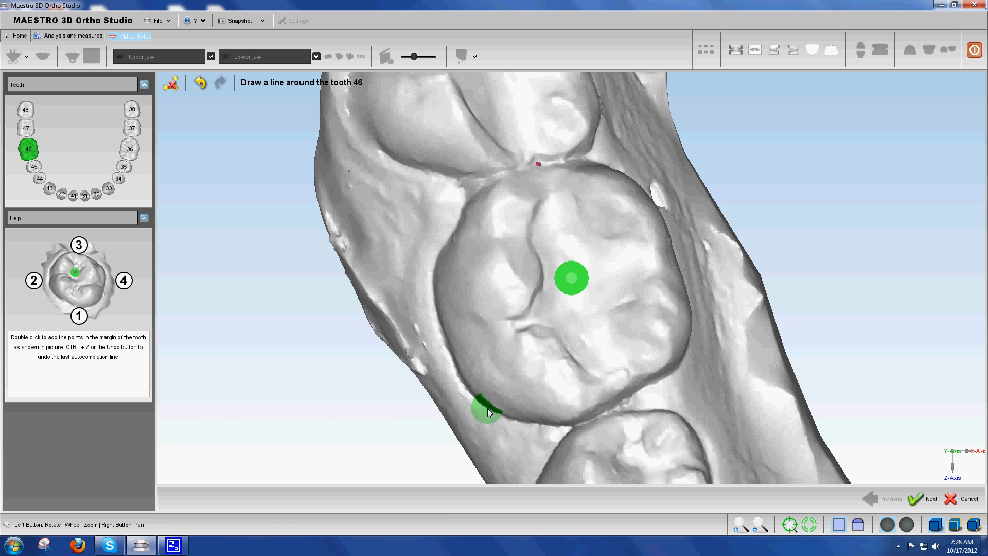
pyautogui.doubleClick(442, 344)
pyautogui.doubleClick(599, 411)
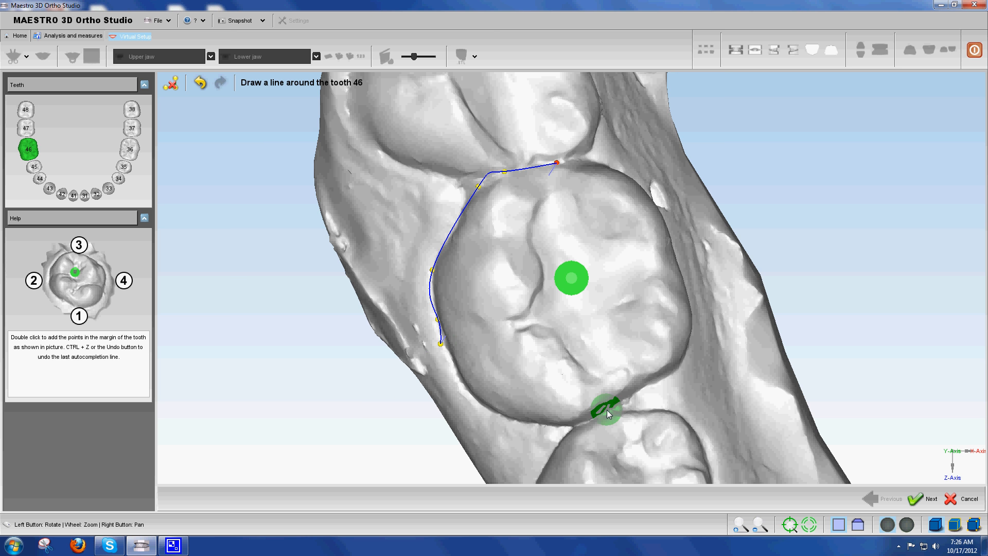
# Refine the control point of tooth 46's outline at the premolar contact and accept the line
pyautogui.moveTo(662, 269)
pyautogui.mouseDown()
pyautogui.moveTo(616, 279)
pyautogui.moveTo(664, 266)
pyautogui.moveTo(659, 287)
pyautogui.mouseUp()
pyautogui.moveTo(616, 411); pyautogui.dragTo(635, 397)
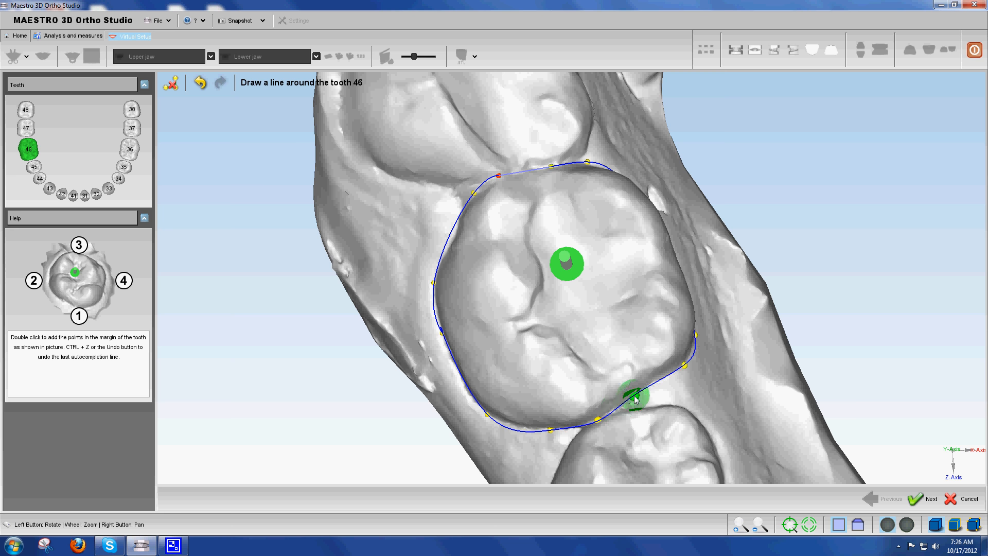
pyautogui.click(921, 498)
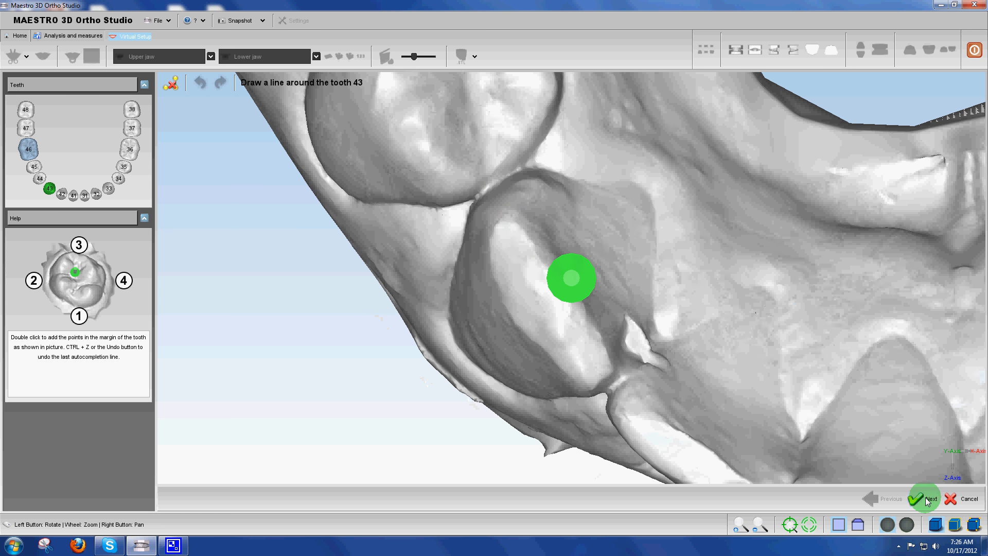
# Outline tooth 43 with points at the premolar contact, the outer margin, the tooth 42 contact and the inner margin
pyautogui.doubleClick(499, 179)
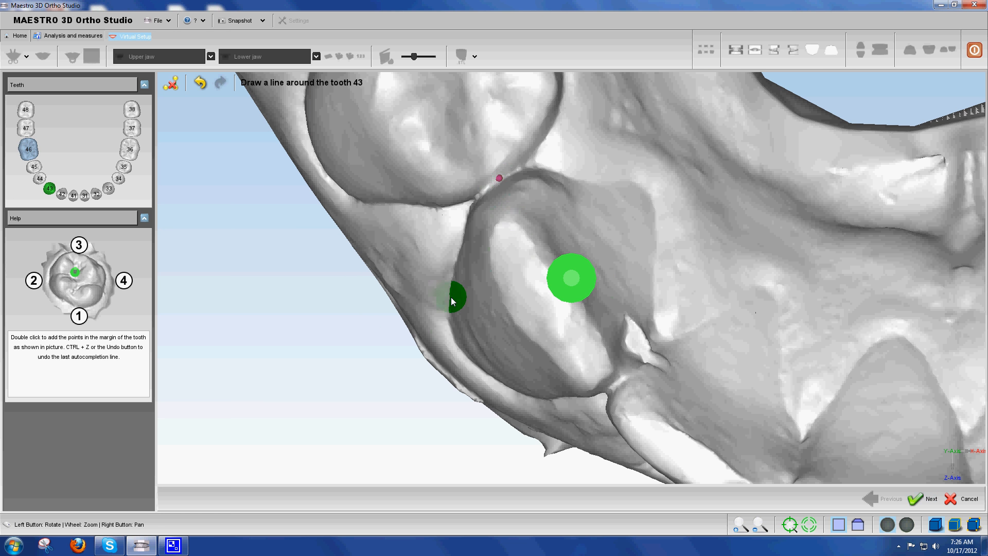
pyautogui.doubleClick(463, 344)
pyautogui.doubleClick(613, 384)
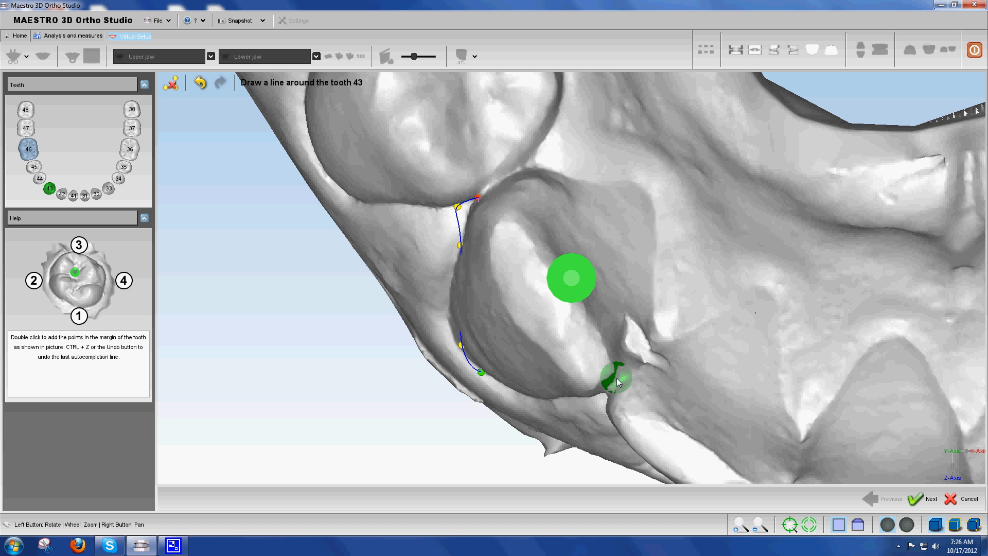
pyautogui.doubleClick(649, 200)
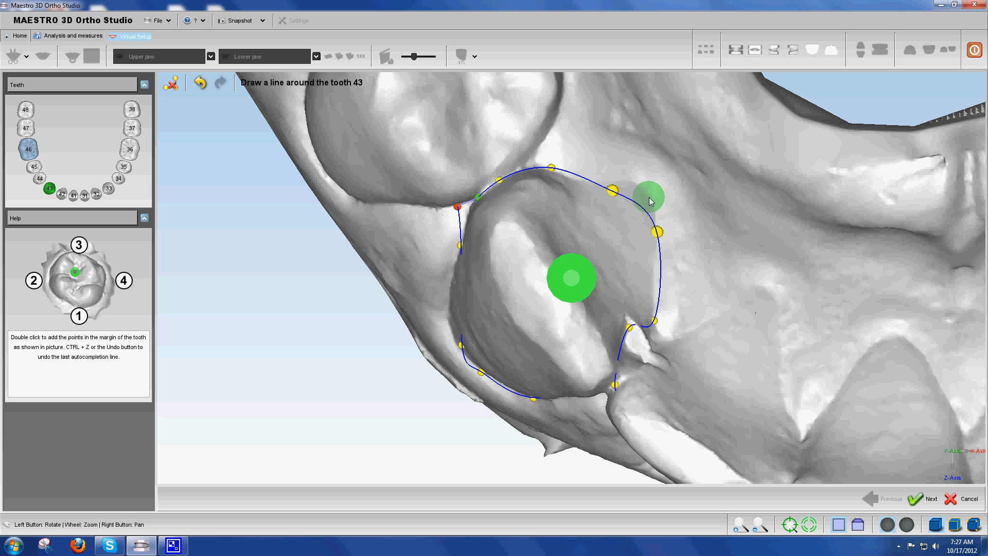
# Adjust the inner-margin control point of tooth 43's outline outward and accept the line
pyautogui.moveTo(611, 191); pyautogui.dragTo(619, 182)
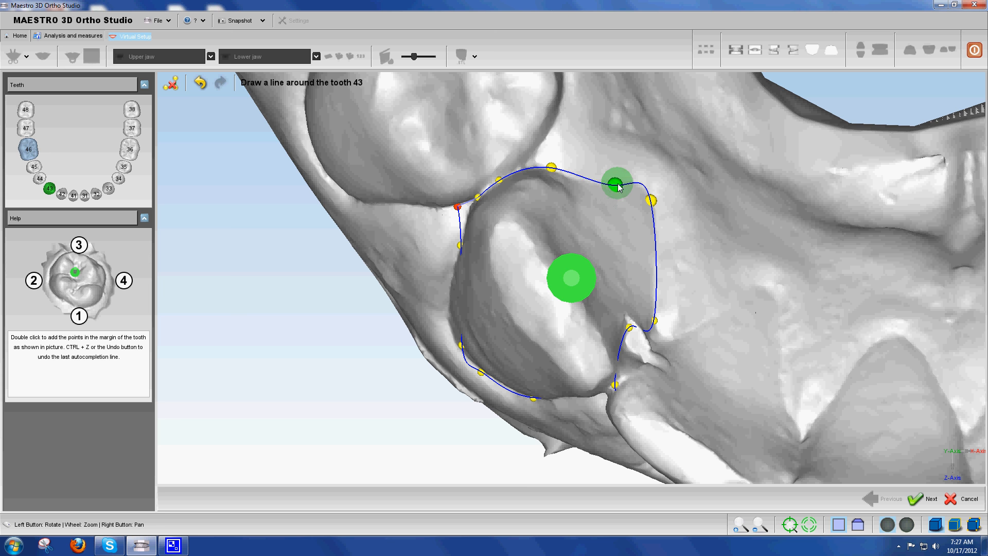
pyautogui.moveTo(555, 278); pyautogui.dragTo(627, 364)
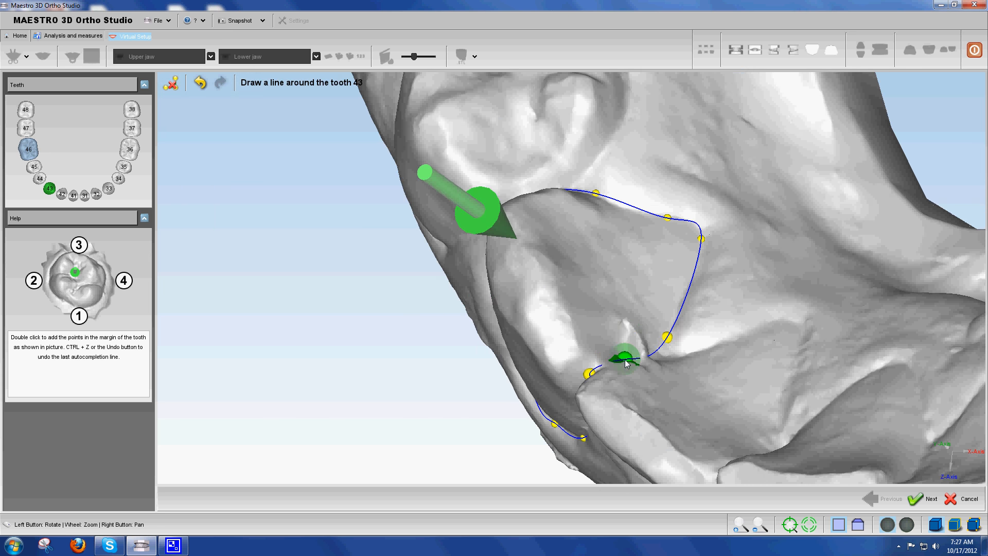
pyautogui.click(916, 499)
# Outline tooth 42 from the tooth 43 contact along the outer margin to the tooth 41 contact and inner margin, lowering the outer control points
pyautogui.doubleClick(468, 223)
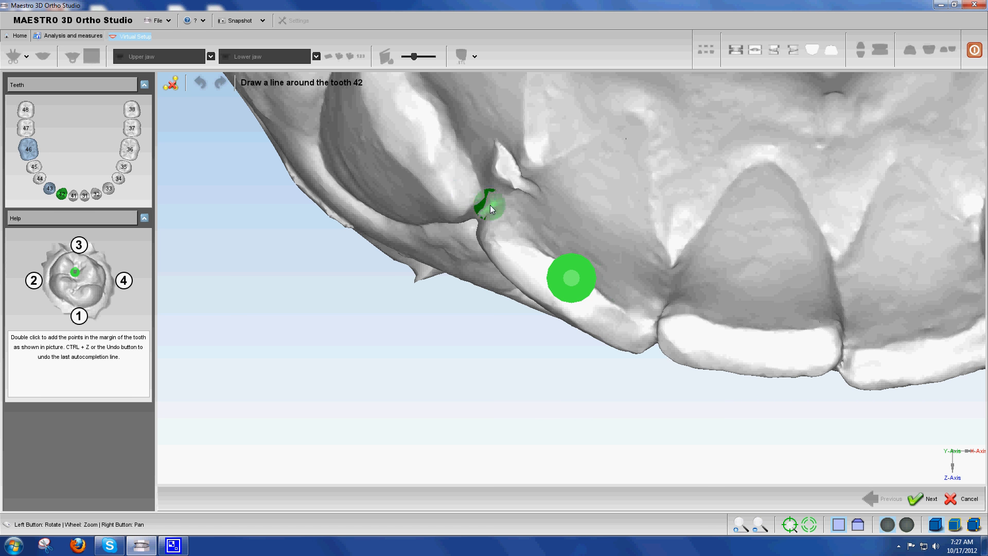
pyautogui.doubleClick(646, 136)
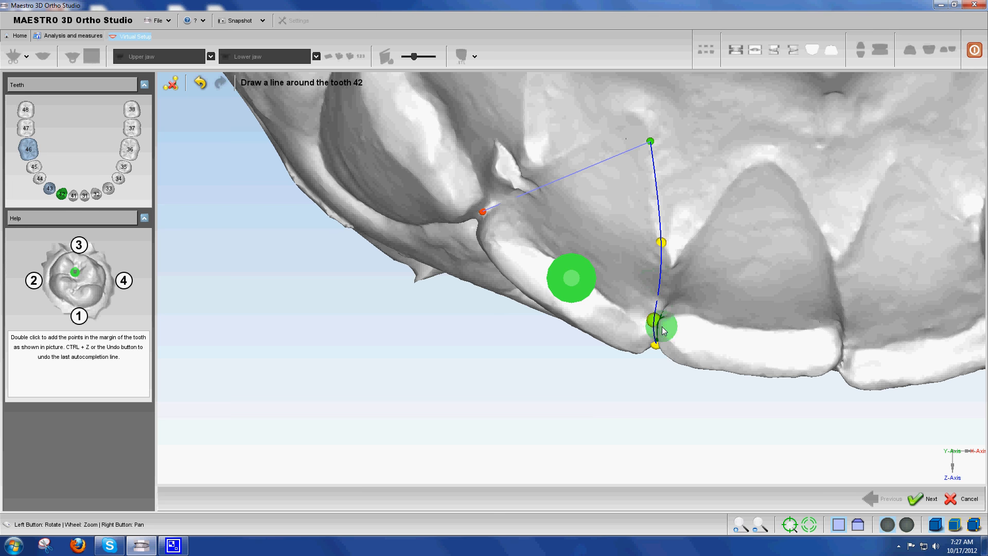
pyautogui.moveTo(615, 302); pyautogui.dragTo(664, 190)
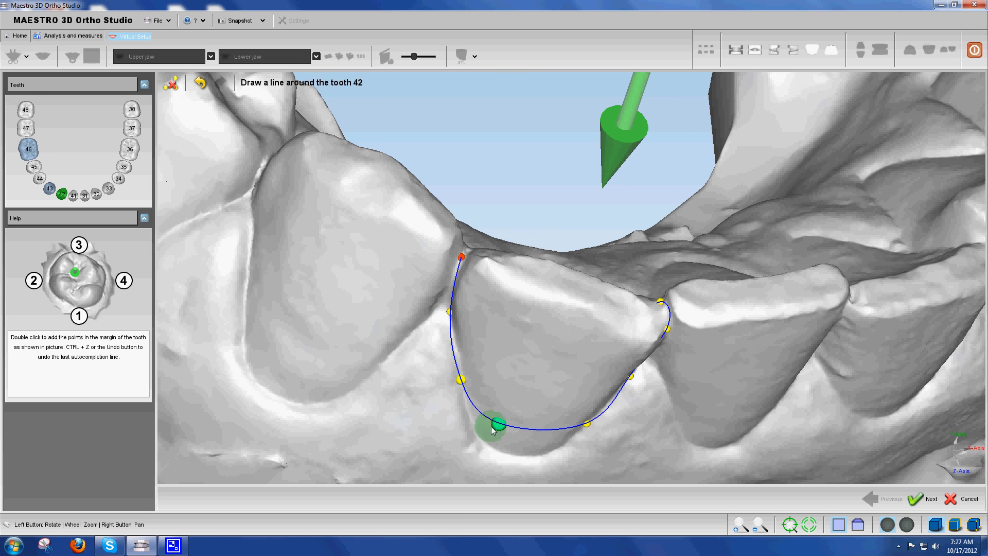
pyautogui.moveTo(497, 425); pyautogui.dragTo(489, 441)
pyautogui.moveTo(584, 418); pyautogui.dragTo(558, 443)
# Close tooth 42's outline along the inner margin to the tooth 43 contact, undoing the first attempt and placing the point again
pyautogui.moveTo(591, 320)
pyautogui.mouseDown()
pyautogui.moveTo(551, 424)
pyautogui.moveTo(646, 131)
pyautogui.mouseUp()
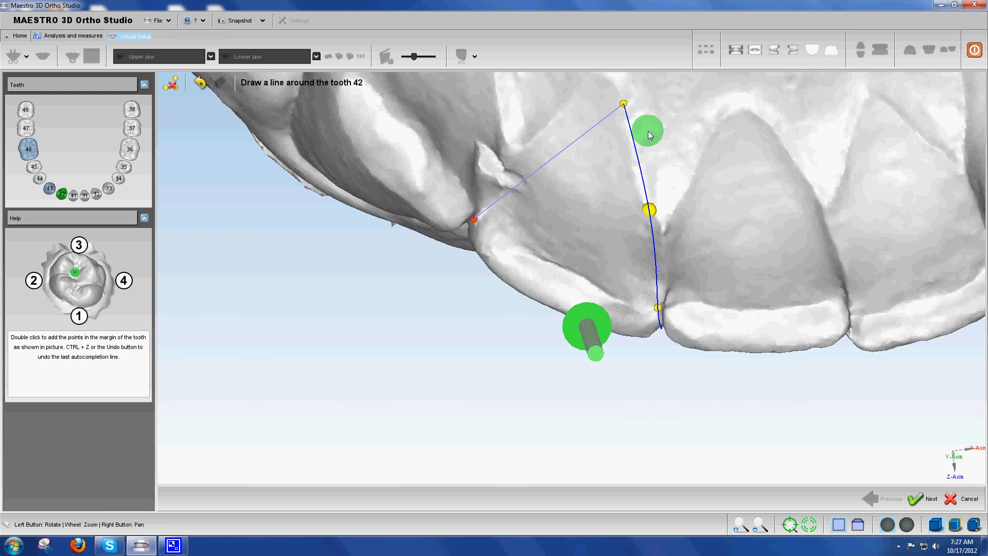
pyautogui.doubleClick(575, 142)
pyautogui.hotkey('ctrl', 'z')
pyautogui.hotkey('ctrl', 'z')
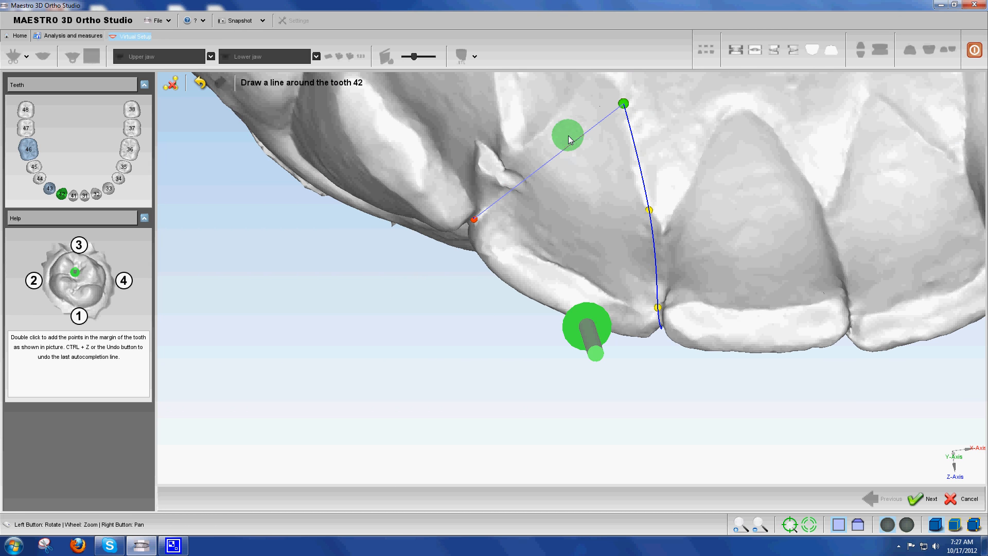
pyautogui.doubleClick(568, 146)
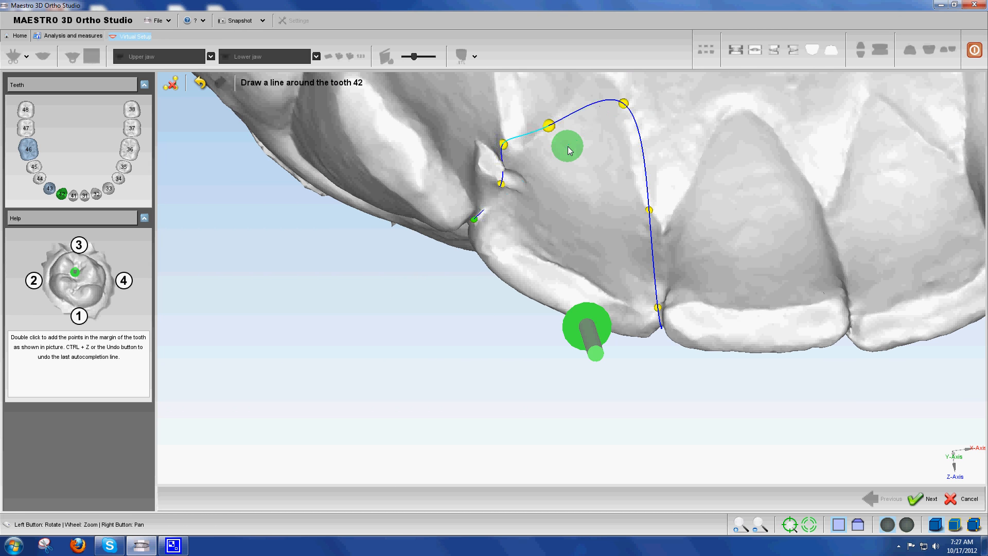
# Refine the inner-margin control points of tooth 42's outline to follow the gum edge and accept the line
pyautogui.doubleClick(513, 145)
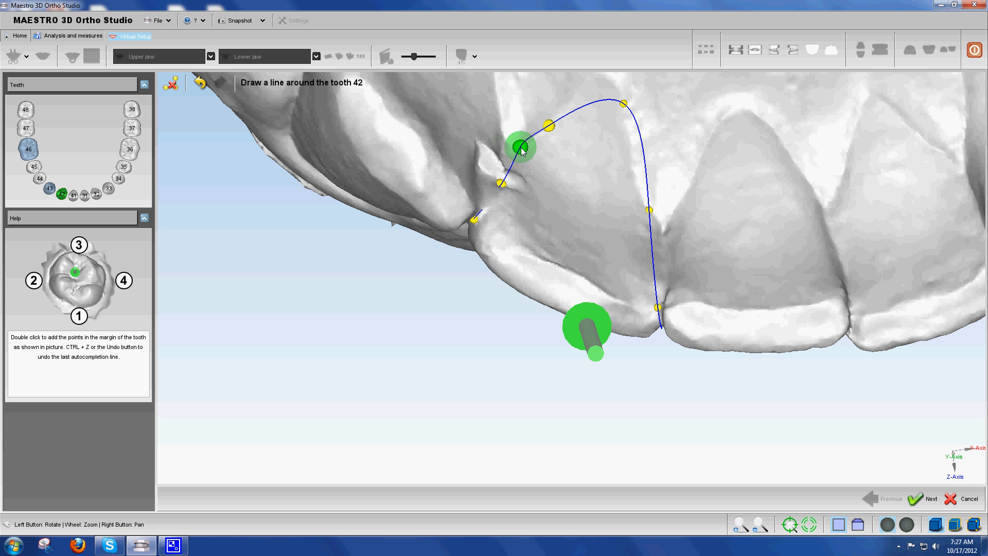
pyautogui.moveTo(623, 101); pyautogui.dragTo(610, 80)
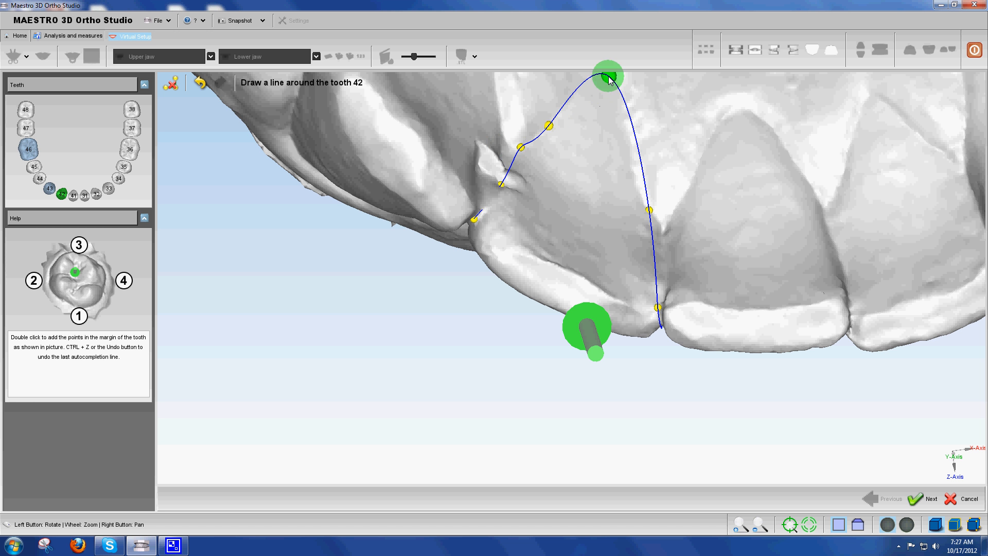
pyautogui.moveTo(649, 207); pyautogui.dragTo(664, 231)
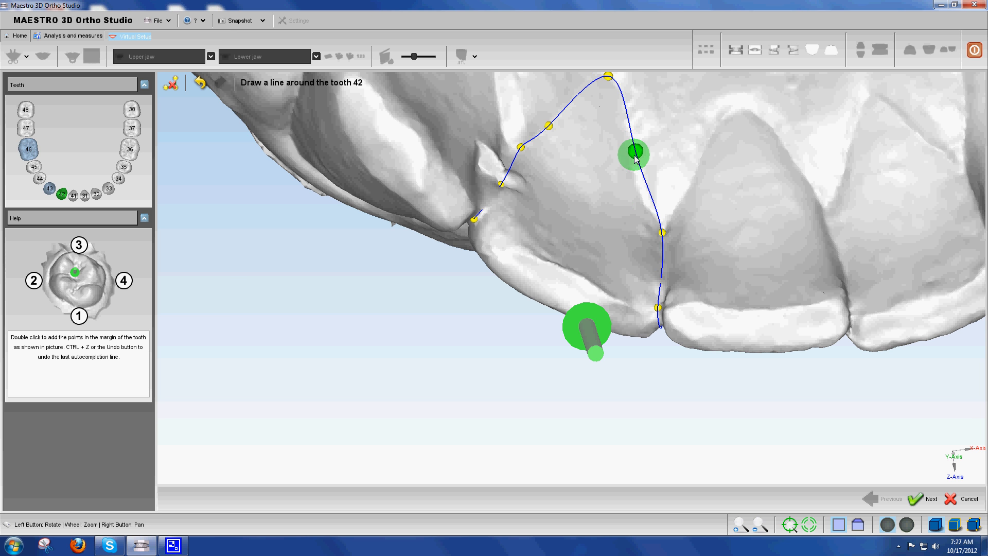
pyautogui.click(916, 499)
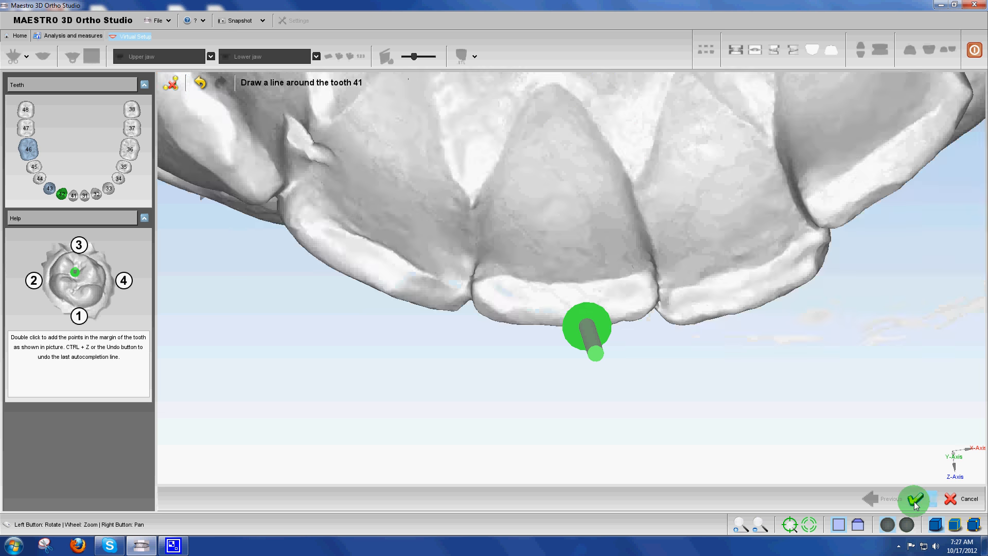
# Outline tooth 41 with points at the tooth 42 contact, inner margin, tooth 31 contact and outer margin, and accept the line
pyautogui.doubleClick(481, 246)
pyautogui.doubleClick(561, 119)
pyautogui.doubleClick(656, 276)
pyautogui.moveTo(657, 277); pyautogui.dragTo(592, 308)
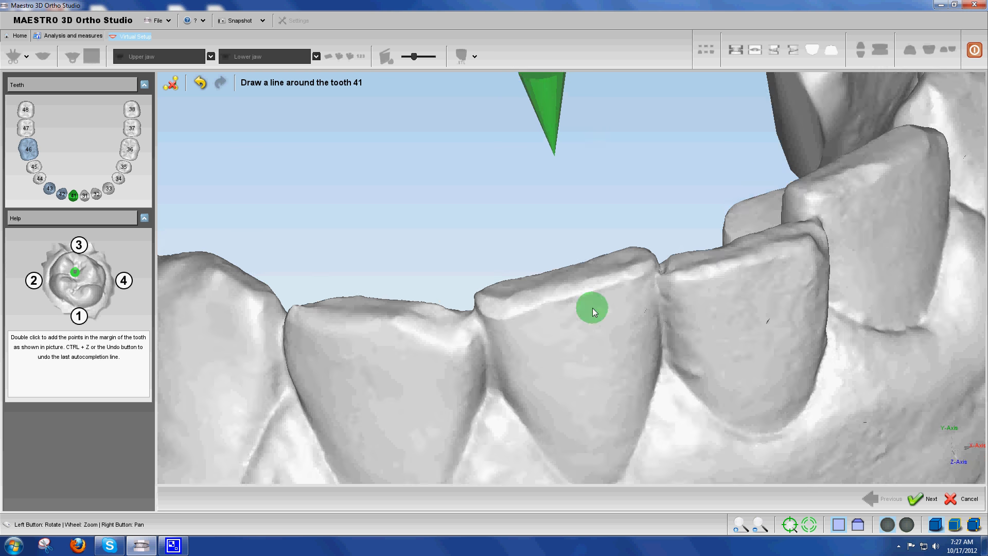
pyautogui.doubleClick(608, 476)
pyautogui.moveTo(535, 347); pyautogui.dragTo(397, 352)
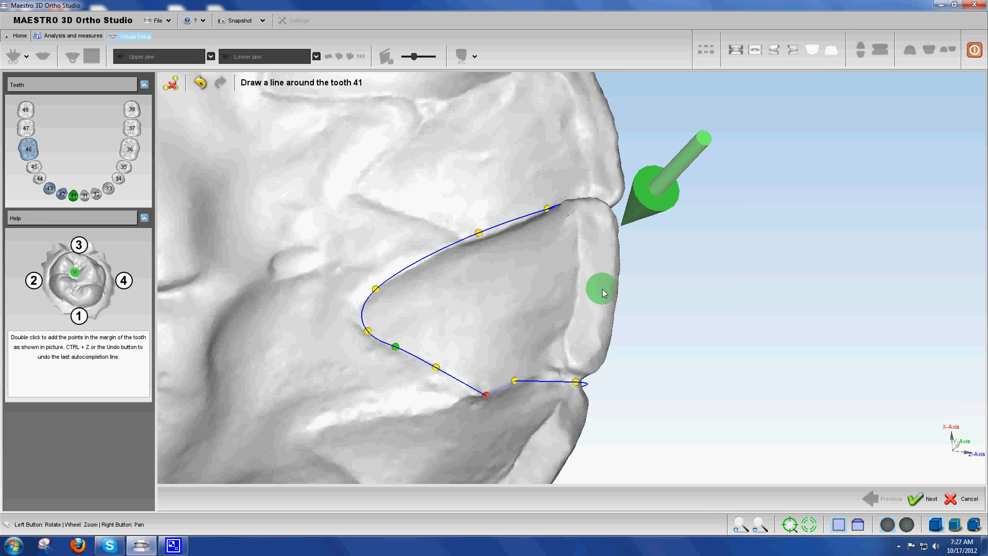
pyautogui.click(924, 498)
pyautogui.doubleClick(486, 288)
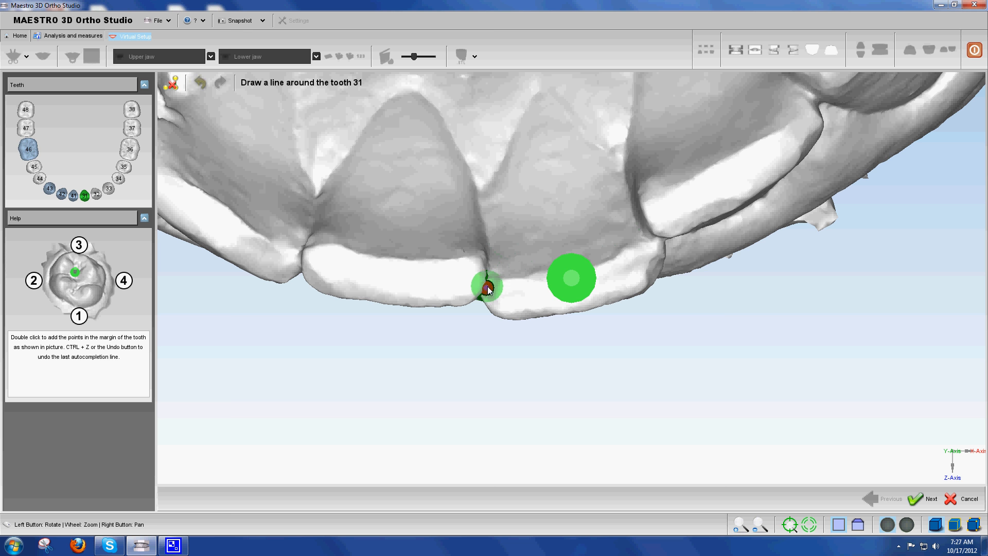
pyautogui.doubleClick(541, 91)
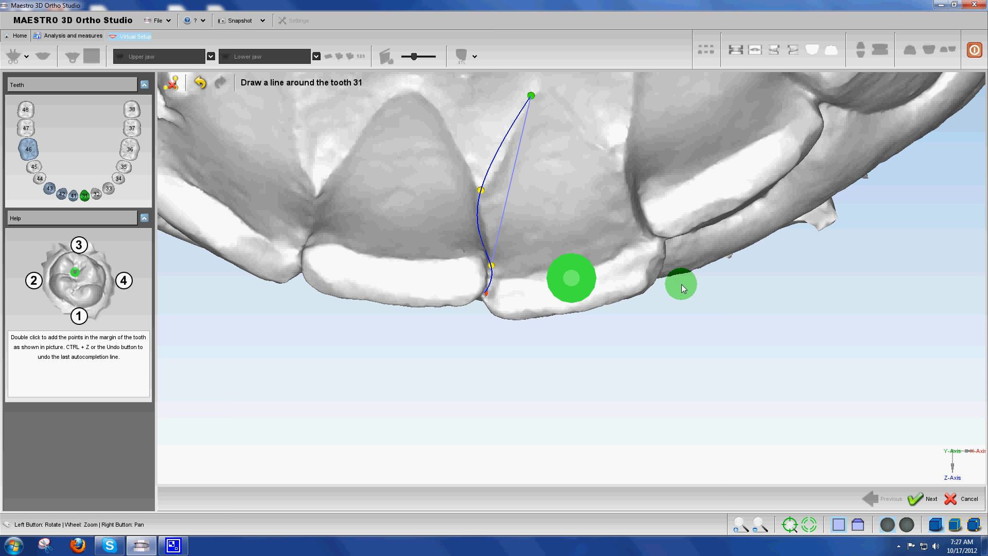
pyautogui.doubleClick(650, 242)
pyautogui.moveTo(657, 268); pyautogui.dragTo(594, 142)
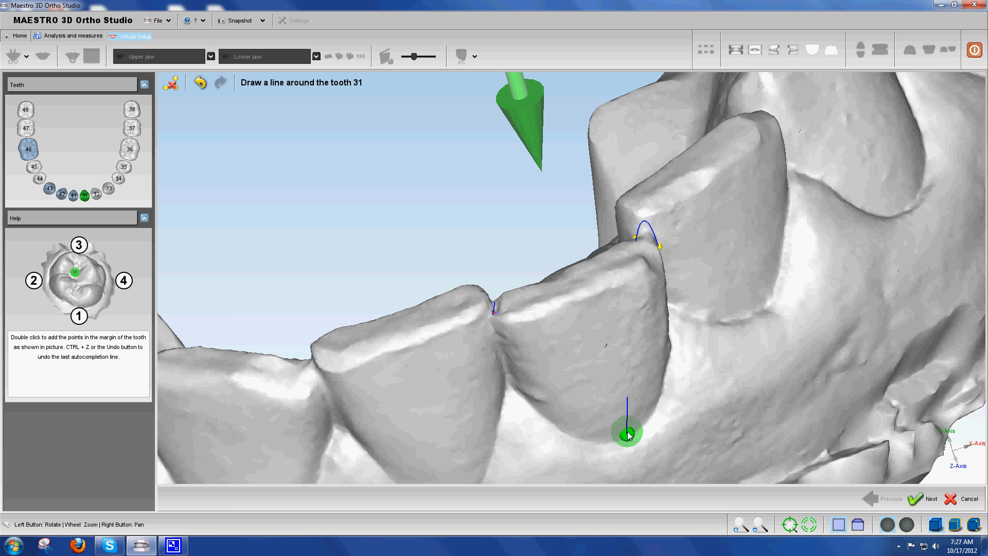
pyautogui.moveTo(566, 394); pyautogui.dragTo(573, 344)
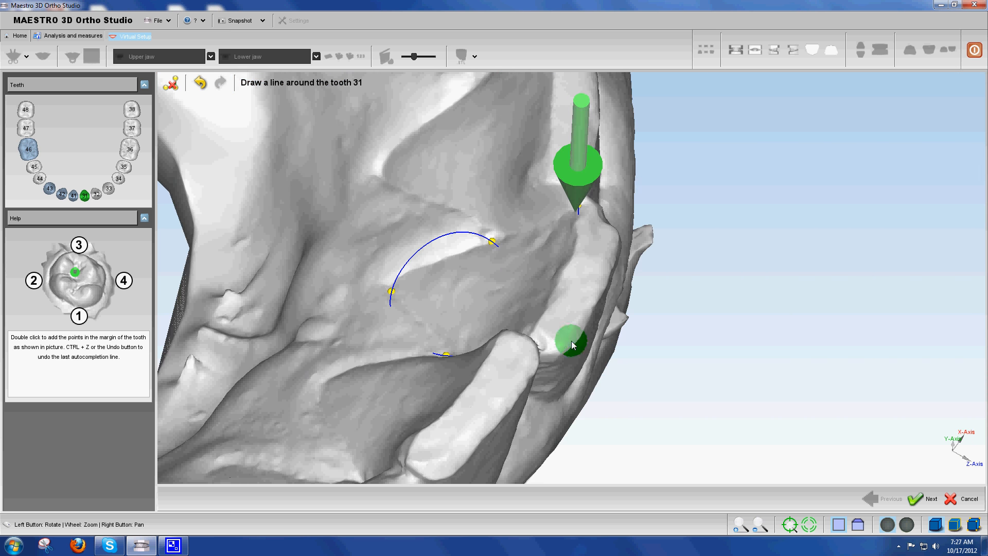
pyautogui.click(200, 82)
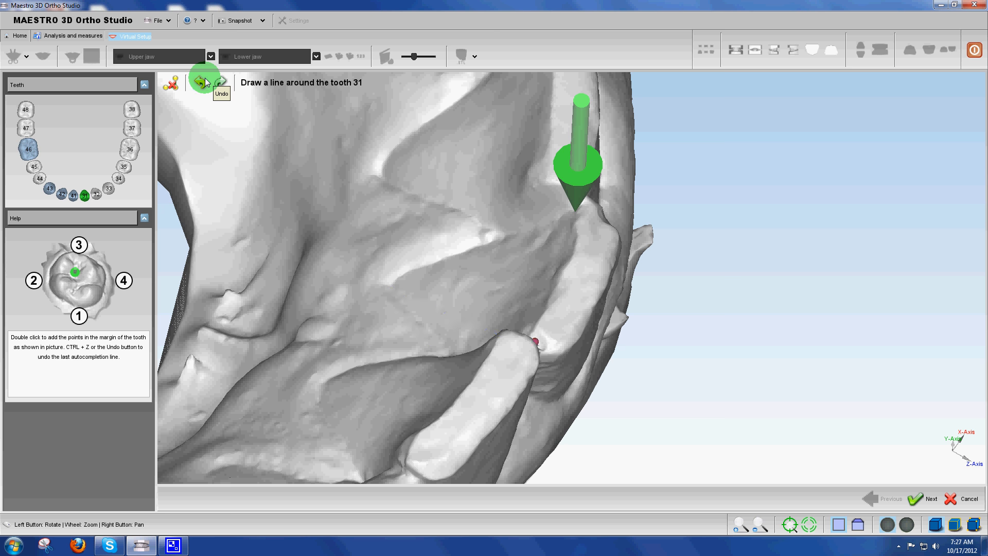
pyautogui.doubleClick(581, 262)
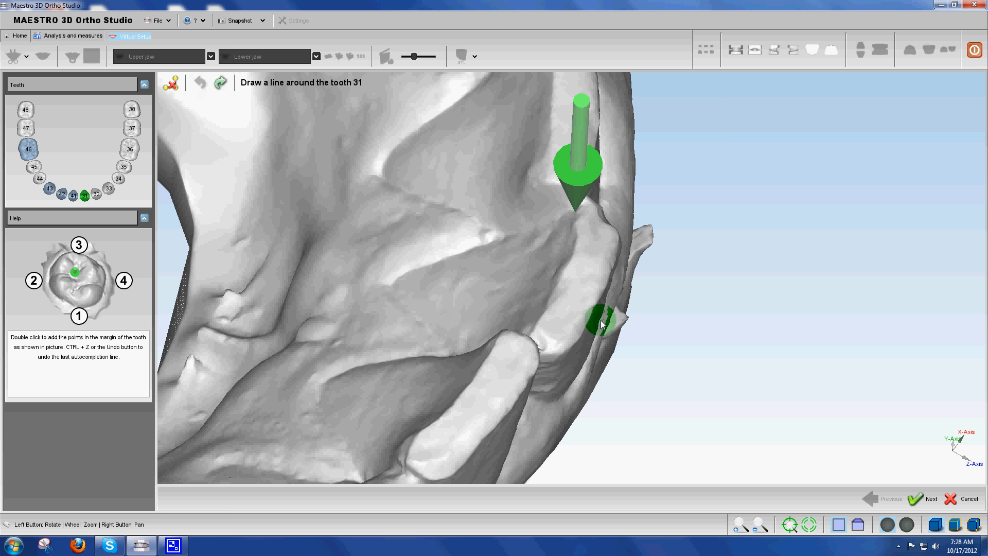
# Outline tooth 31 with points at the tooth 41 contact, outer margin, tooth 32 contact and inner margin, and accept the line
pyautogui.moveTo(601, 320)
pyautogui.mouseDown()
pyautogui.moveTo(458, 240)
pyautogui.moveTo(592, 333)
pyautogui.mouseUp()
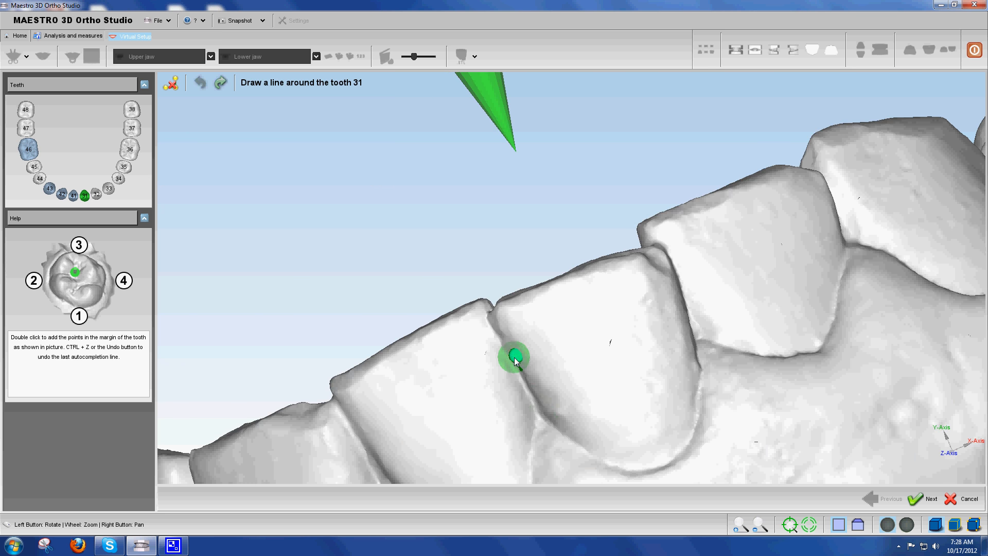
pyautogui.doubleClick(664, 466)
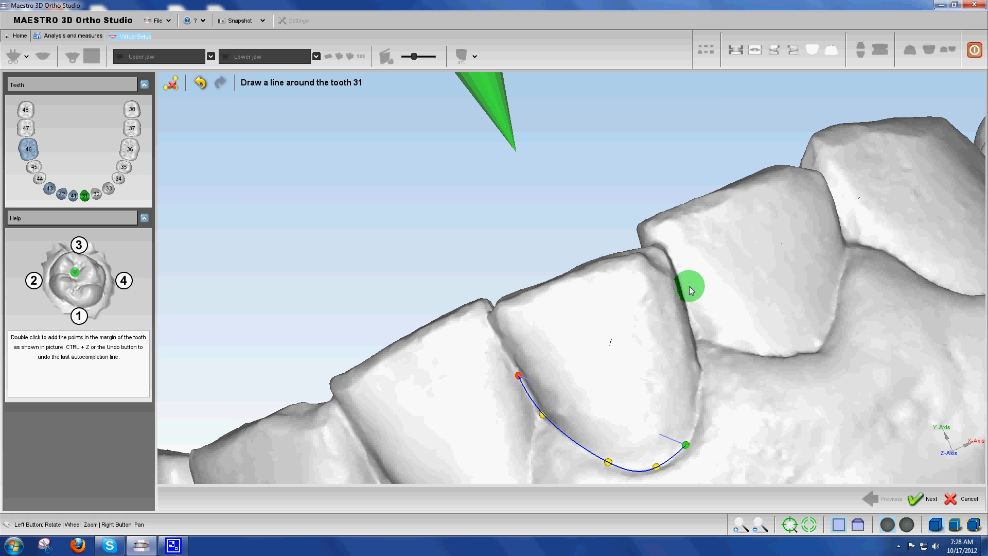
pyautogui.doubleClick(672, 262)
pyautogui.moveTo(671, 265); pyautogui.dragTo(393, 132)
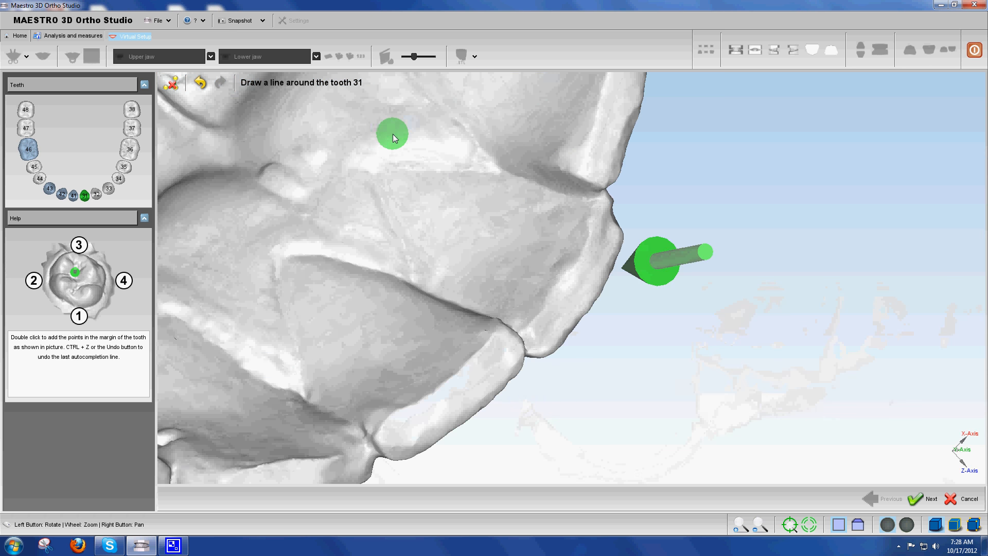
pyautogui.doubleClick(376, 172)
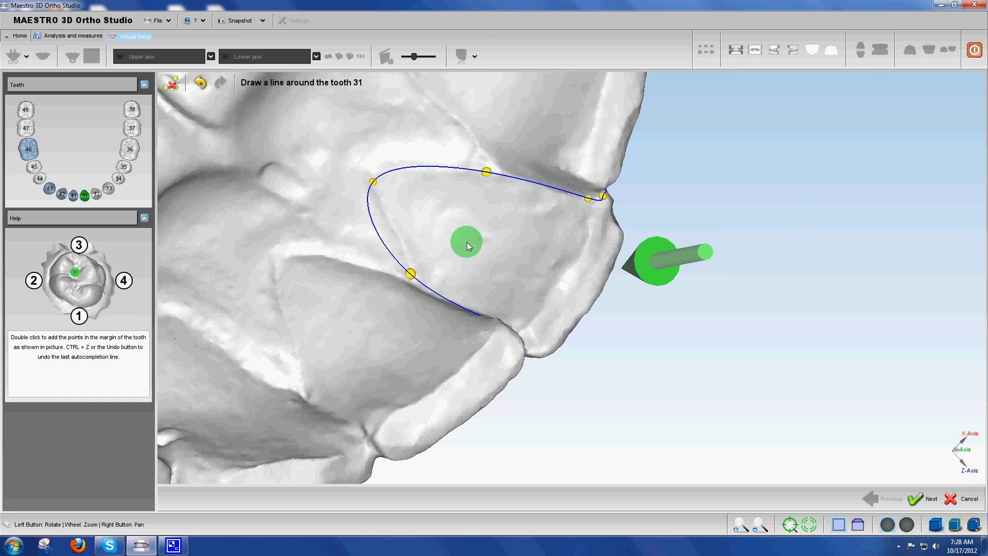
pyautogui.moveTo(467, 242); pyautogui.dragTo(564, 289)
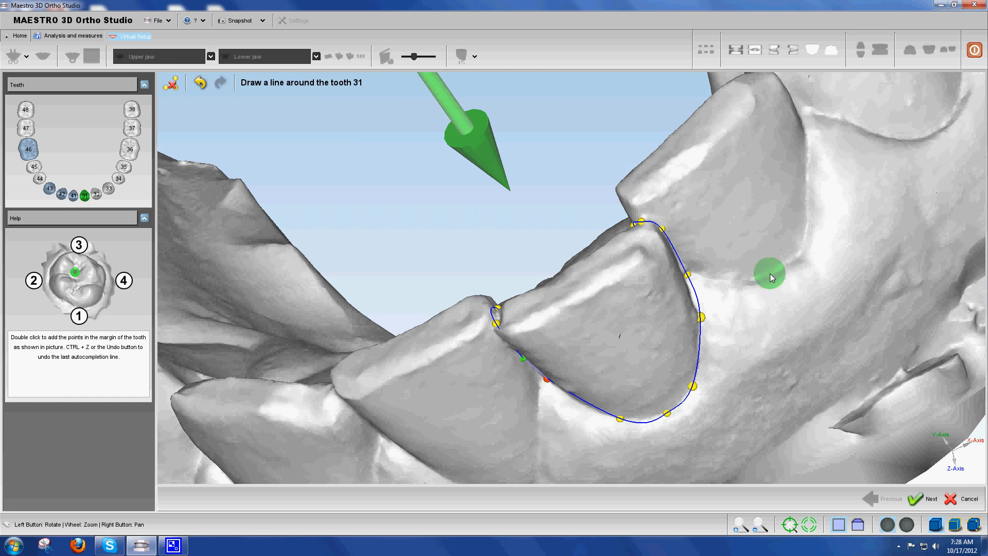
pyautogui.click(918, 499)
pyautogui.click(881, 463)
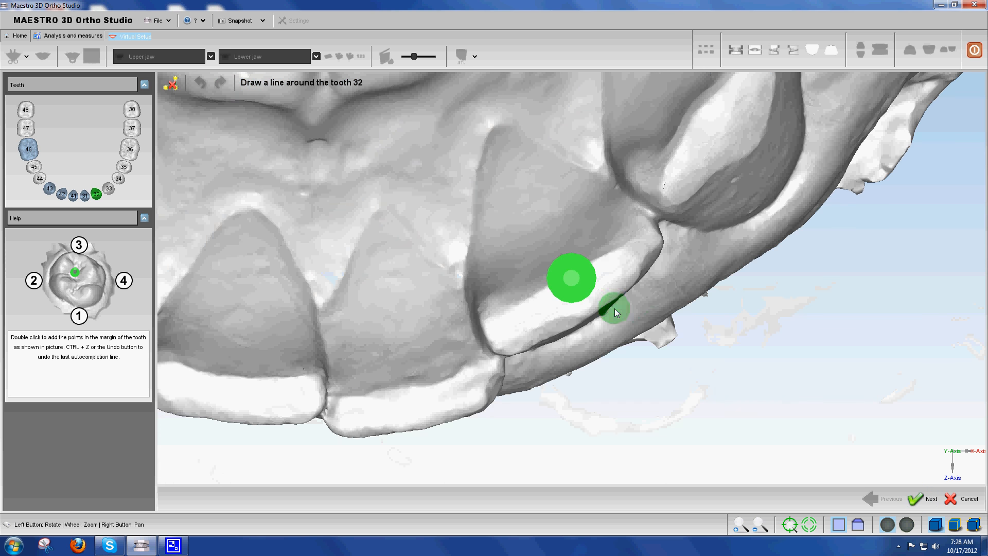
# Outline tooth 32 with points at the inner margin, the tooth 33 contact, the outer margin and the tooth 31 contact
pyautogui.doubleClick(501, 130)
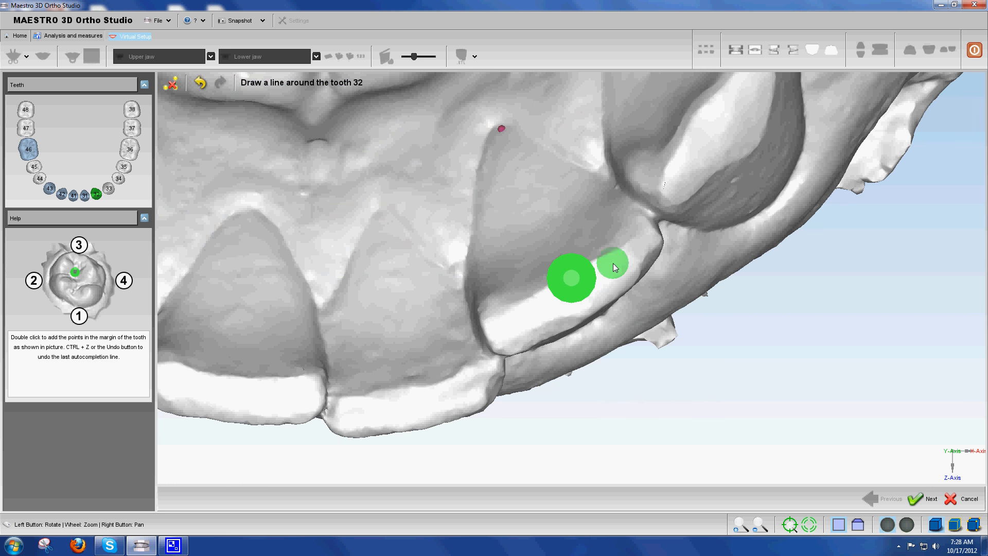
pyautogui.doubleClick(645, 207)
pyautogui.moveTo(635, 309); pyautogui.dragTo(658, 464)
pyautogui.doubleClick(649, 409)
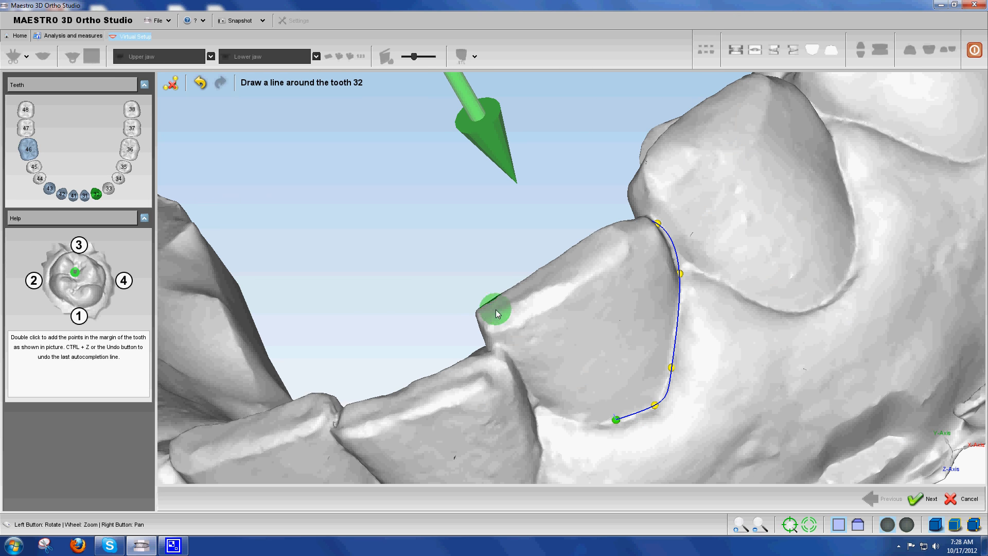
pyautogui.moveTo(558, 329); pyautogui.dragTo(544, 357)
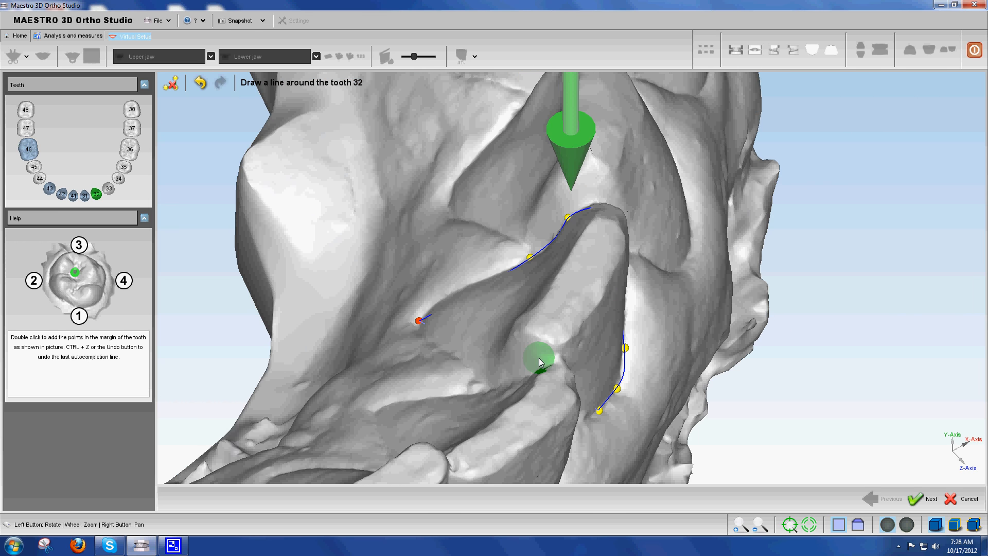
pyautogui.doubleClick(539, 358)
# Refine the control points of tooth 32's outline at the tooth 31 contact and along the inner margin, and accept the line
pyautogui.moveTo(591, 294); pyautogui.dragTo(525, 356)
pyautogui.moveTo(610, 359); pyautogui.dragTo(498, 337)
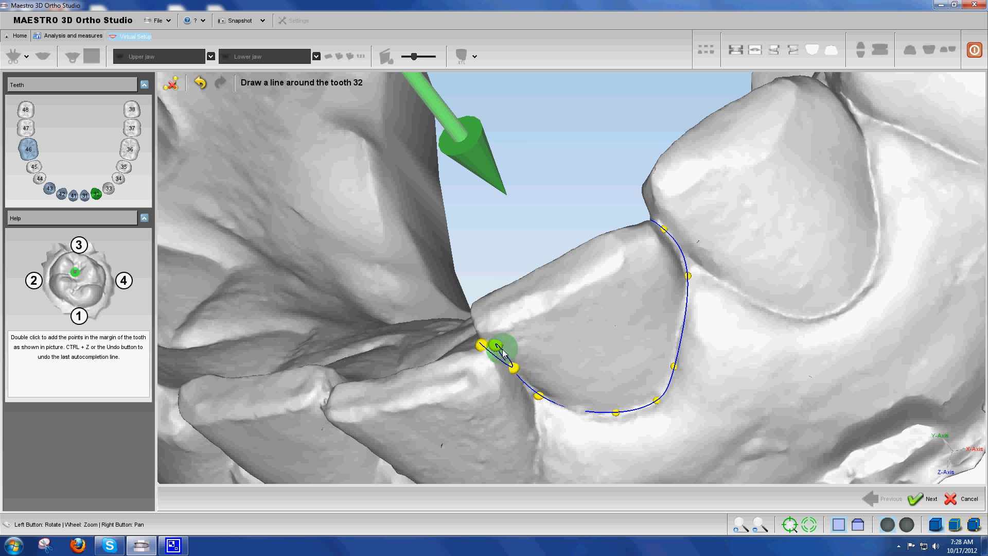
pyautogui.moveTo(551, 338); pyautogui.dragTo(555, 346)
pyautogui.scroll(4, 554, 346)
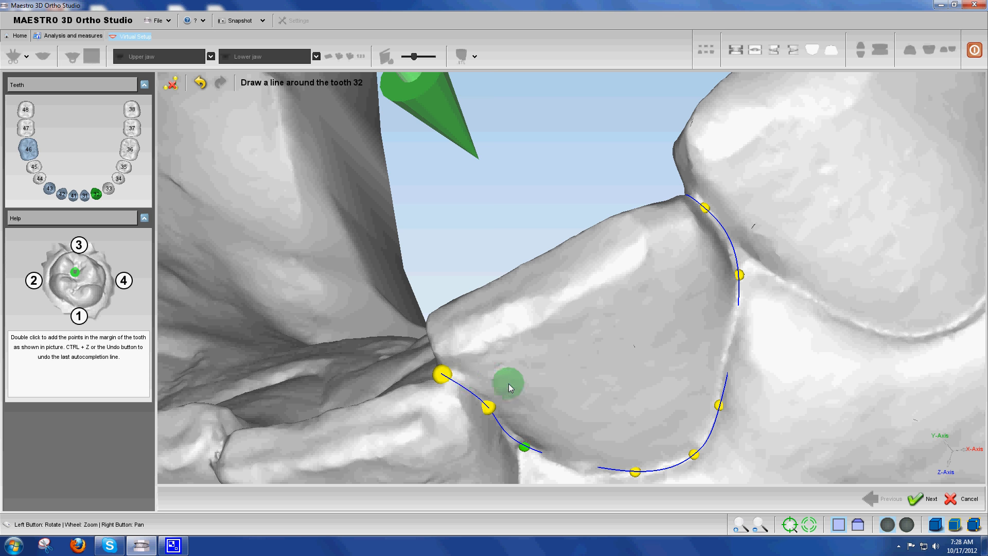
pyautogui.moveTo(531, 337); pyautogui.dragTo(514, 411)
pyautogui.doubleClick(436, 380)
pyautogui.moveTo(431, 353); pyautogui.dragTo(399, 245)
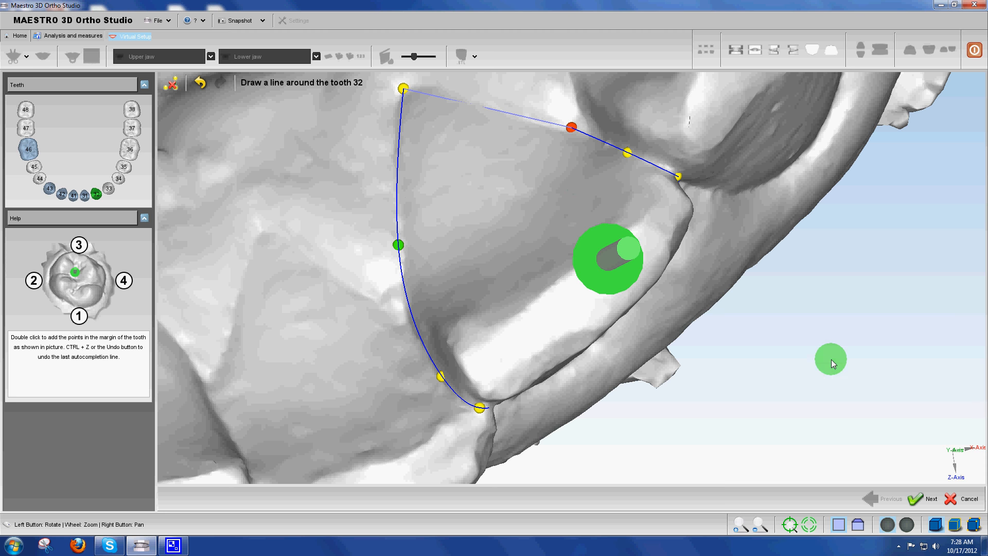
pyautogui.moveTo(642, 302); pyautogui.dragTo(920, 441)
pyautogui.click(912, 497)
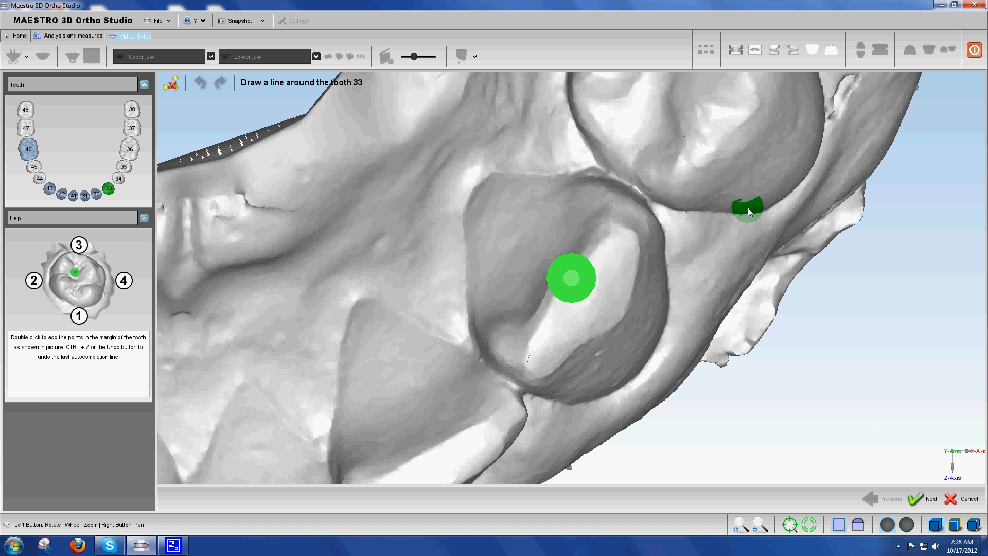
# Outline tooth 33 with points at the tooth 34 contact, inner margin, tooth 32 contact and outer margin
pyautogui.doubleClick(634, 189)
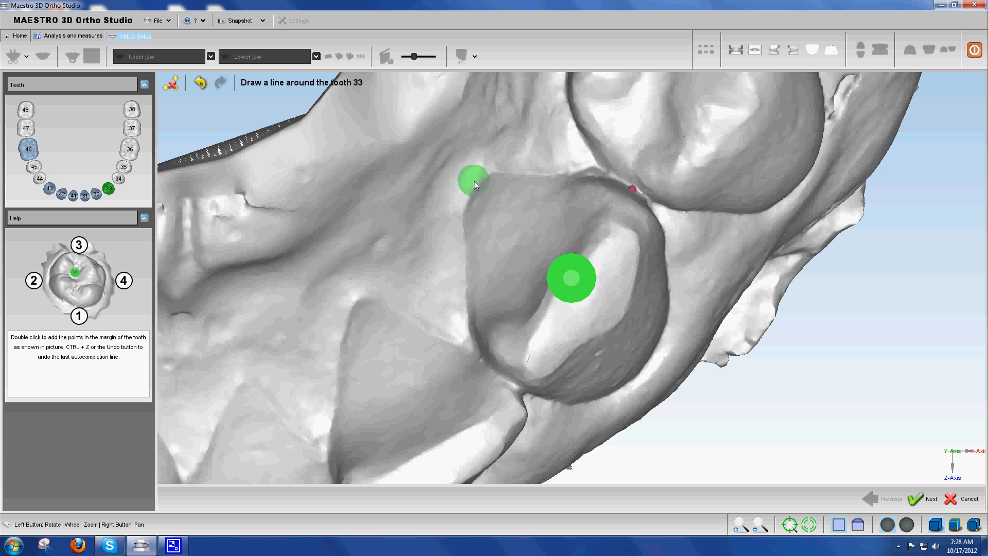
pyautogui.doubleClick(474, 183)
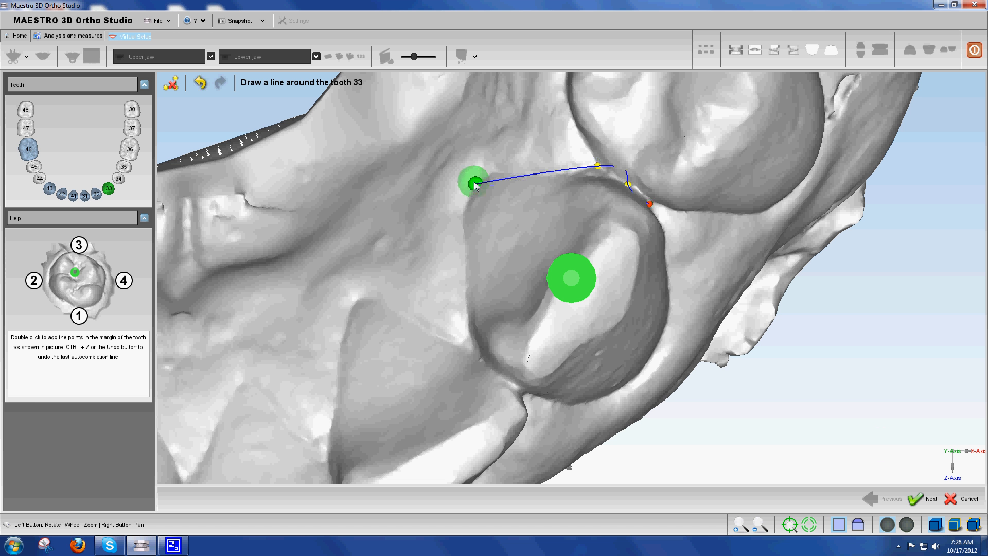
pyautogui.doubleClick(500, 379)
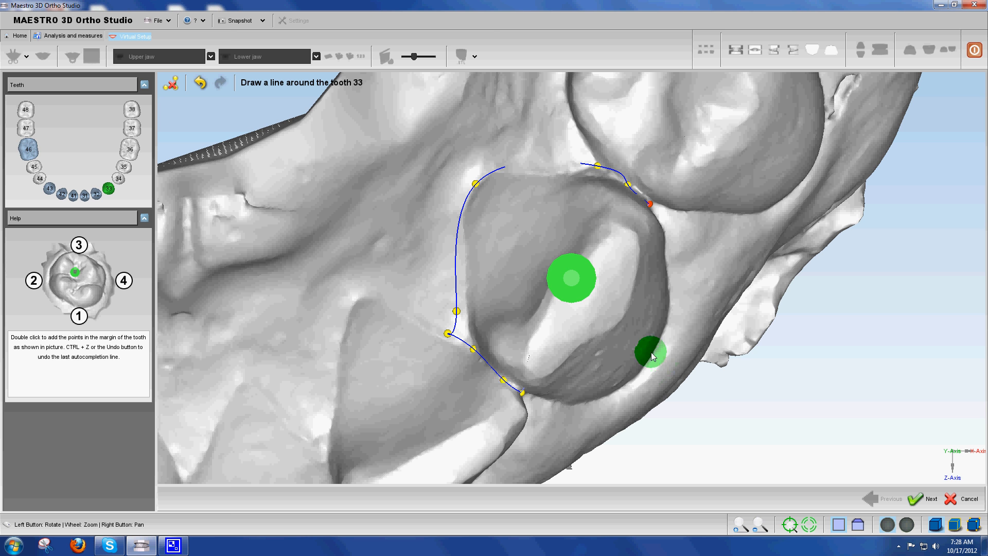
pyautogui.doubleClick(651, 354)
# Refine tooth 33's outline near the tooth 32 contact and along the inner margin, accept the line, and save before continuing
pyautogui.moveTo(576, 312); pyautogui.dragTo(701, 258)
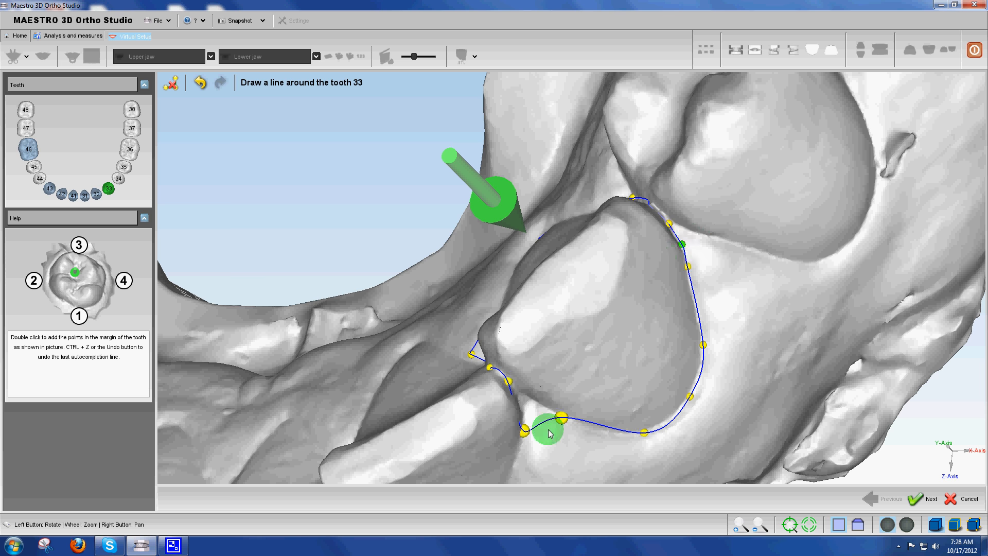
pyautogui.moveTo(524, 431); pyautogui.dragTo(532, 406)
pyautogui.moveTo(552, 323); pyautogui.dragTo(441, 305)
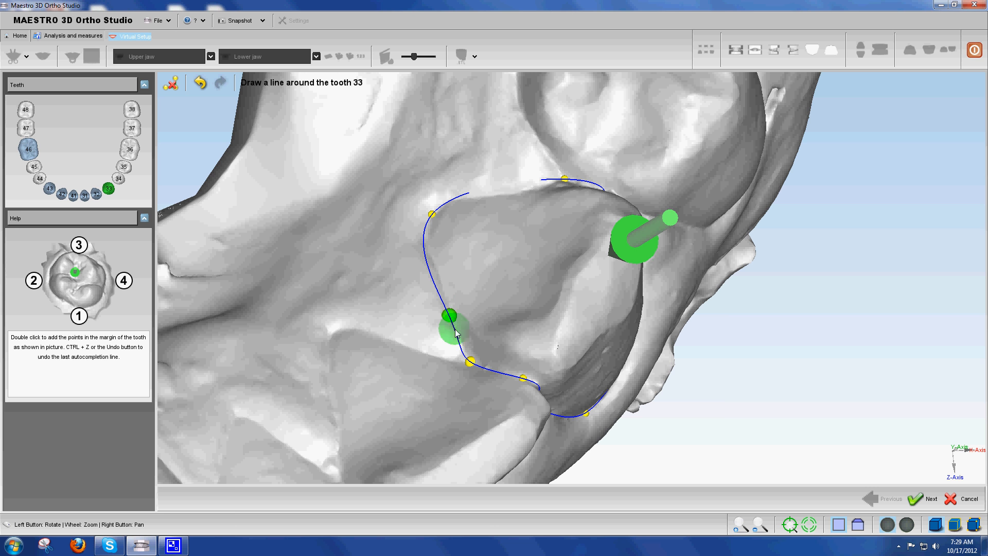
pyautogui.moveTo(555, 259); pyautogui.dragTo(469, 177)
pyautogui.moveTo(399, 196); pyautogui.dragTo(402, 209)
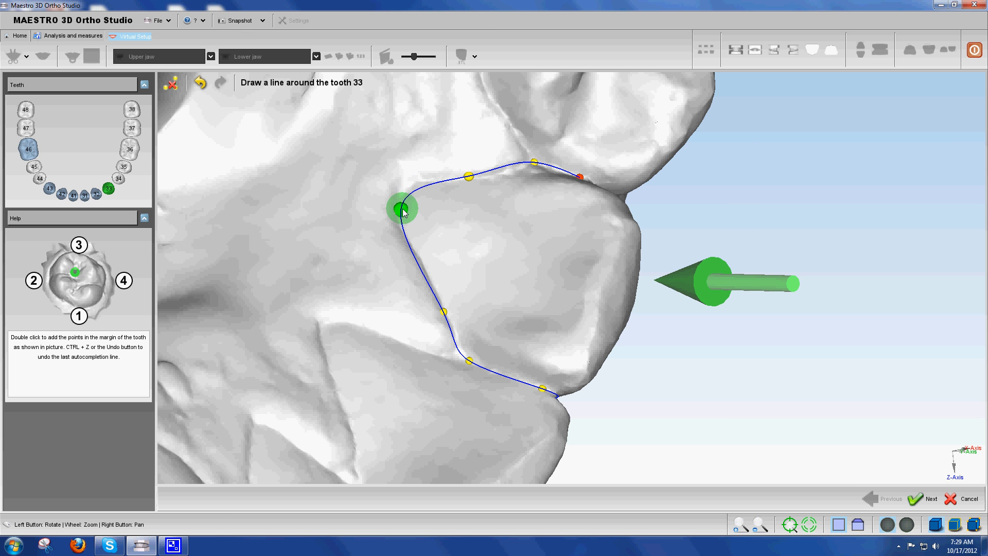
pyautogui.click(922, 501)
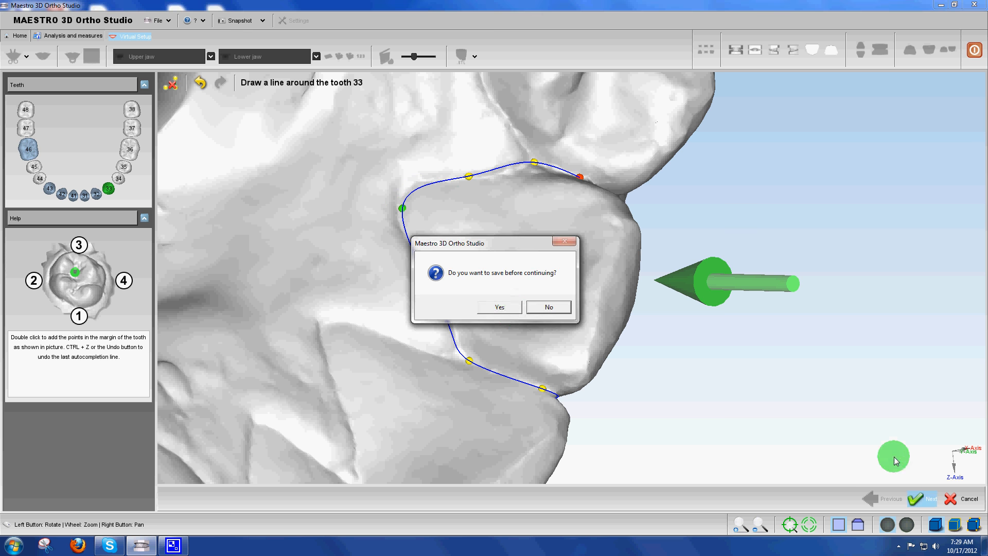
pyautogui.click(499, 306)
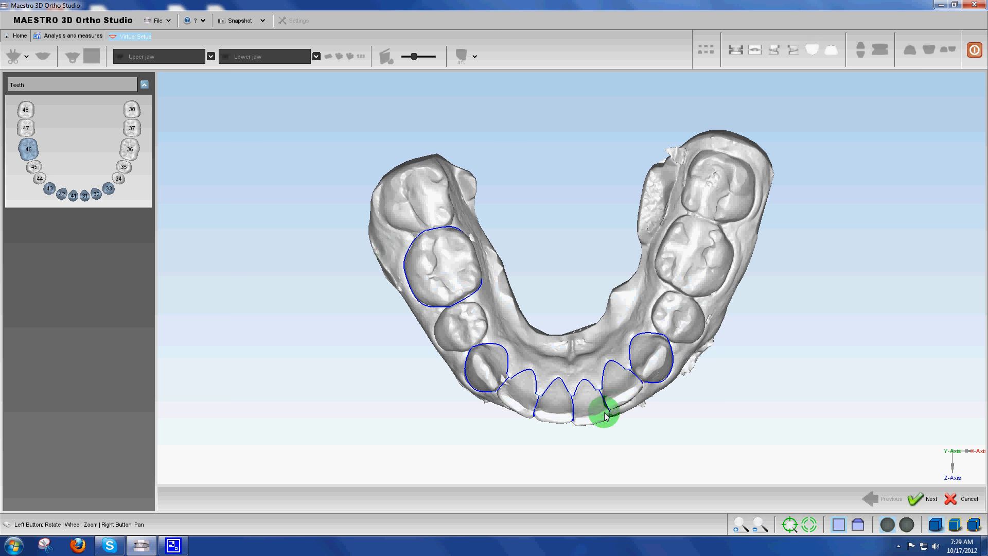
# Accept the lower teeth outlines to segment the lower jaw, and save the result before continuing
pyautogui.moveTo(569, 332); pyautogui.dragTo(565, 246)
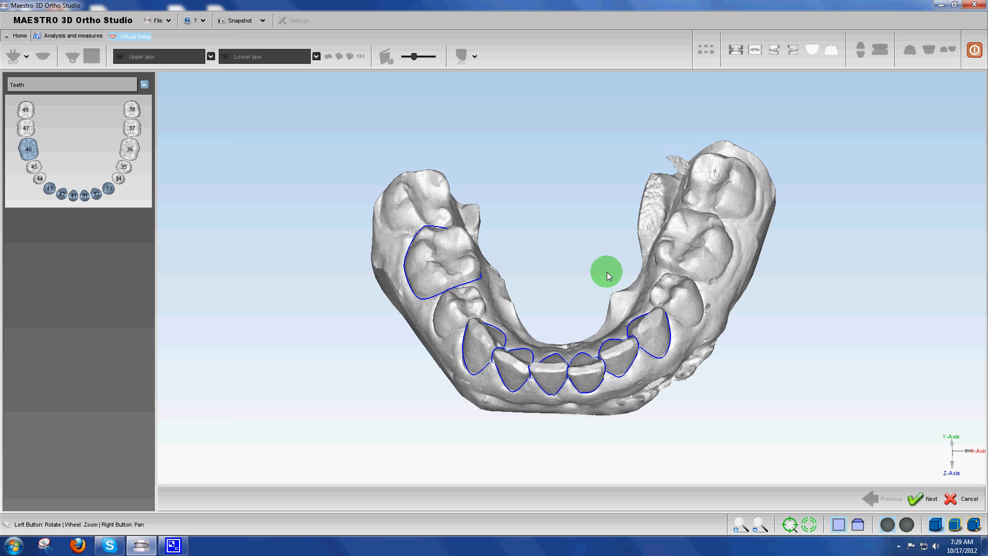
pyautogui.click(917, 500)
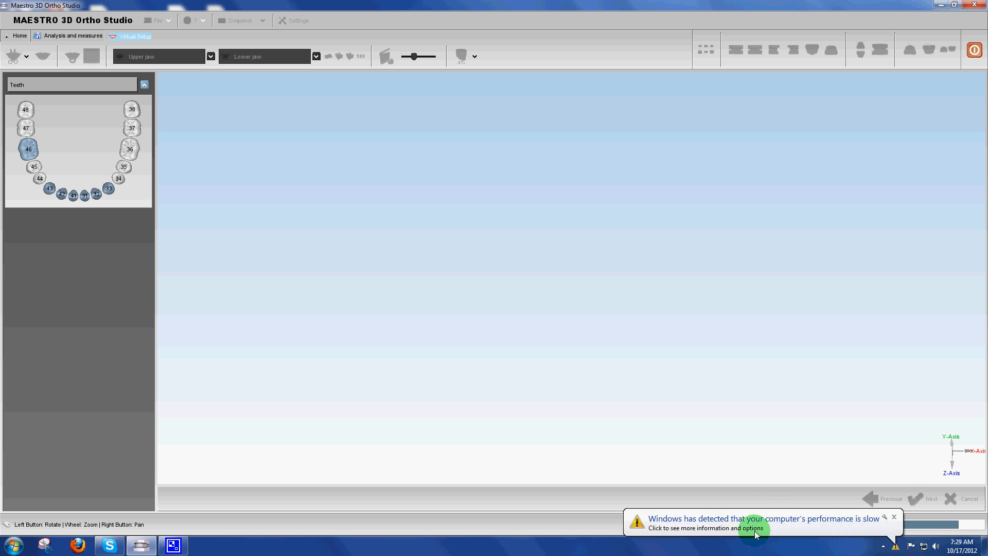
pyautogui.click(894, 517)
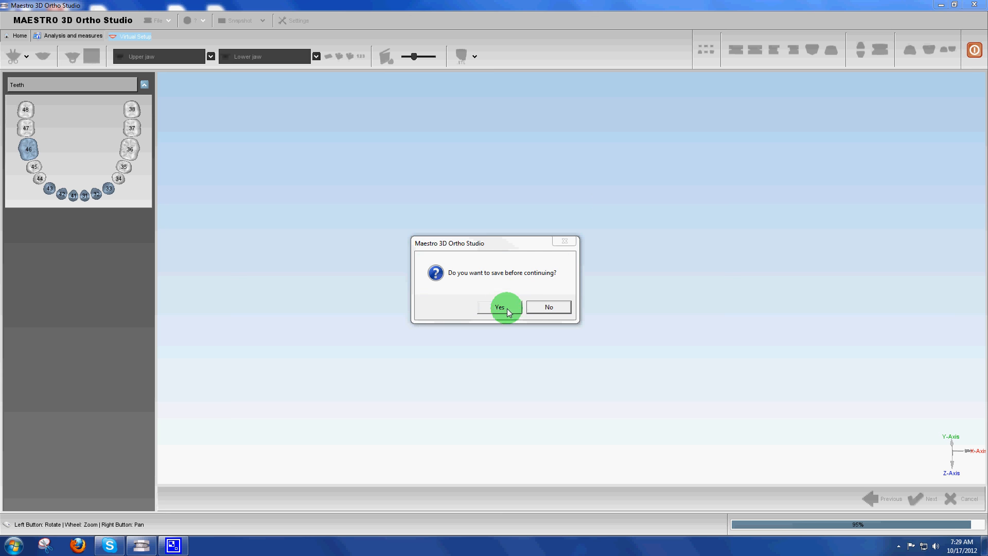
pyautogui.click(507, 308)
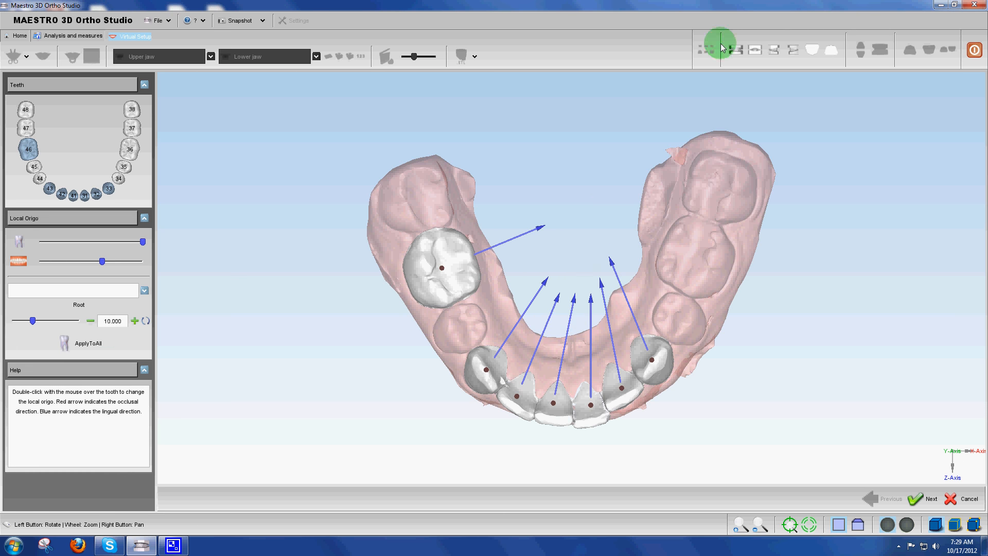
# Set the root length to 1.000, apply it to all lower teeth, accept the local origins and save before continuing
pyautogui.moveTo(680, 346); pyautogui.dragTo(607, 183)
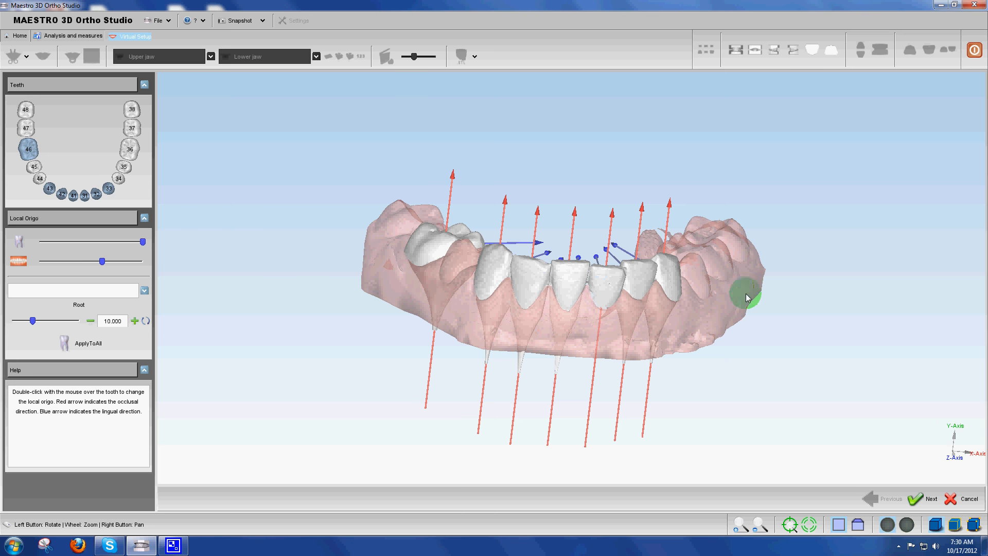
pyautogui.moveTo(748, 297)
pyautogui.mouseDown()
pyautogui.moveTo(757, 242)
pyautogui.moveTo(425, 333)
pyautogui.moveTo(386, 324)
pyautogui.moveTo(758, 287)
pyautogui.mouseUp()
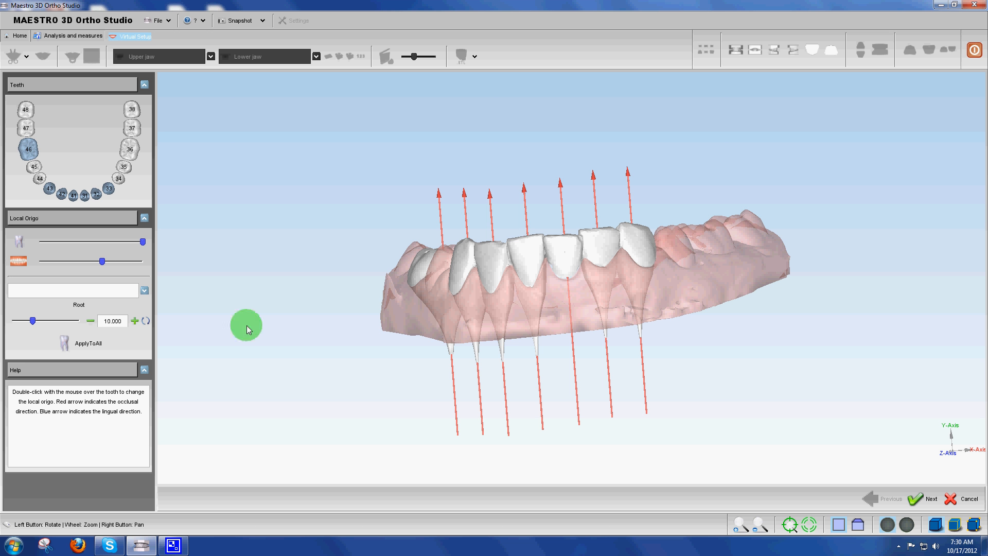
pyautogui.moveTo(32, 320); pyautogui.dragTo(9, 319)
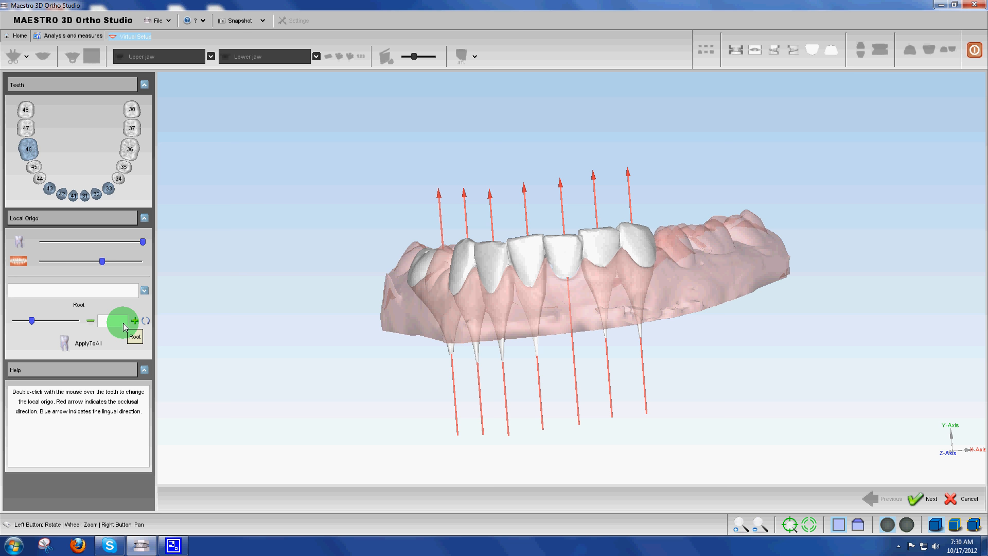
pyautogui.click(70, 339)
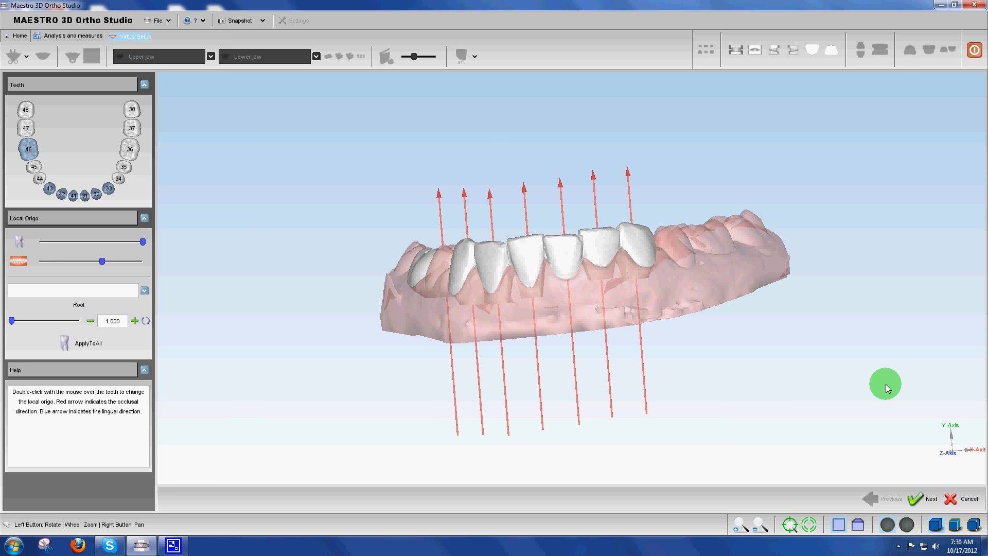
pyautogui.click(927, 499)
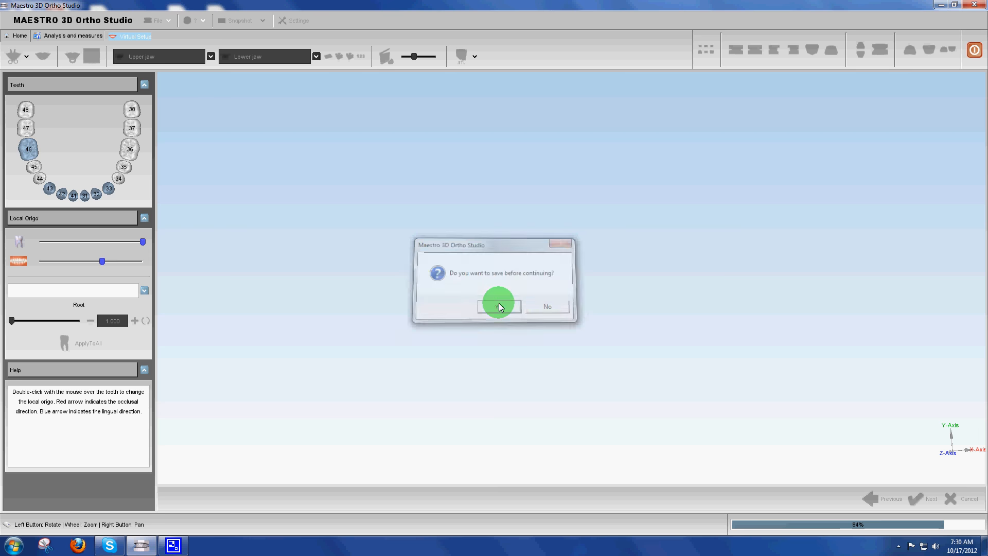
pyautogui.click(497, 304)
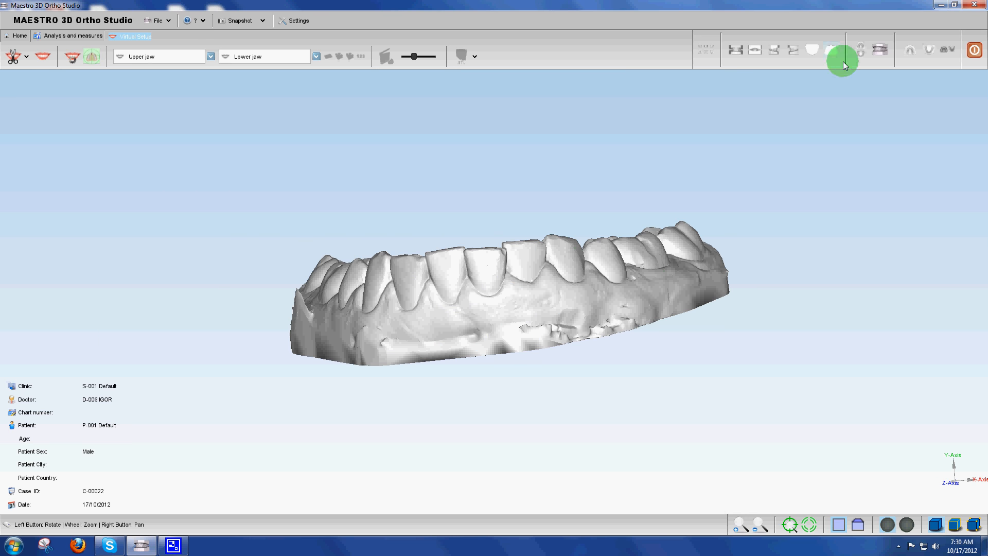
# Open the virtual setup with both jaws and examine the segmented teeth from the front, the side and the occlusal surface
pyautogui.click(881, 49)
pyautogui.moveTo(650, 294); pyautogui.dragTo(486, 292)
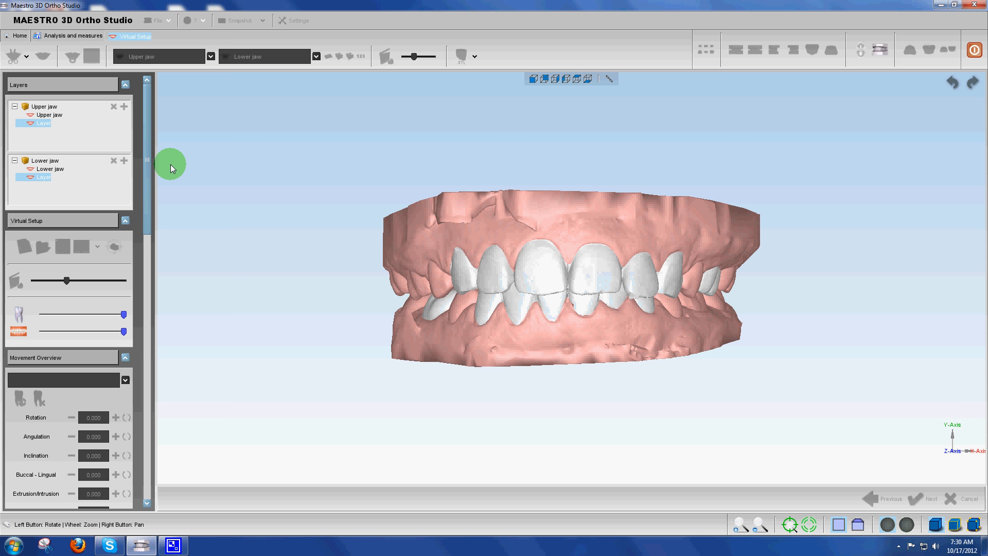
pyautogui.moveTo(533, 220); pyautogui.dragTo(850, 118)
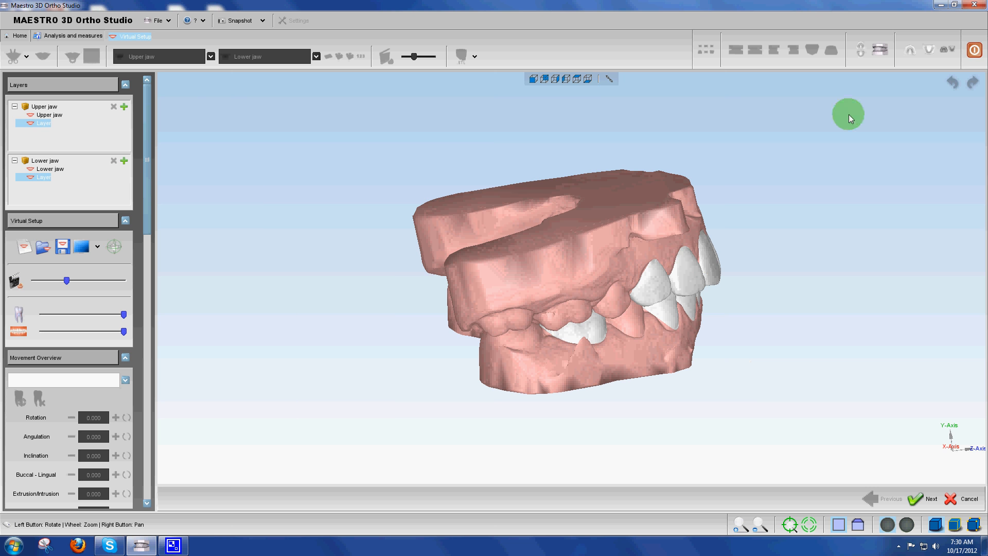
pyautogui.moveTo(918, 36); pyautogui.dragTo(876, 73)
pyautogui.moveTo(656, 285); pyautogui.dragTo(595, 275)
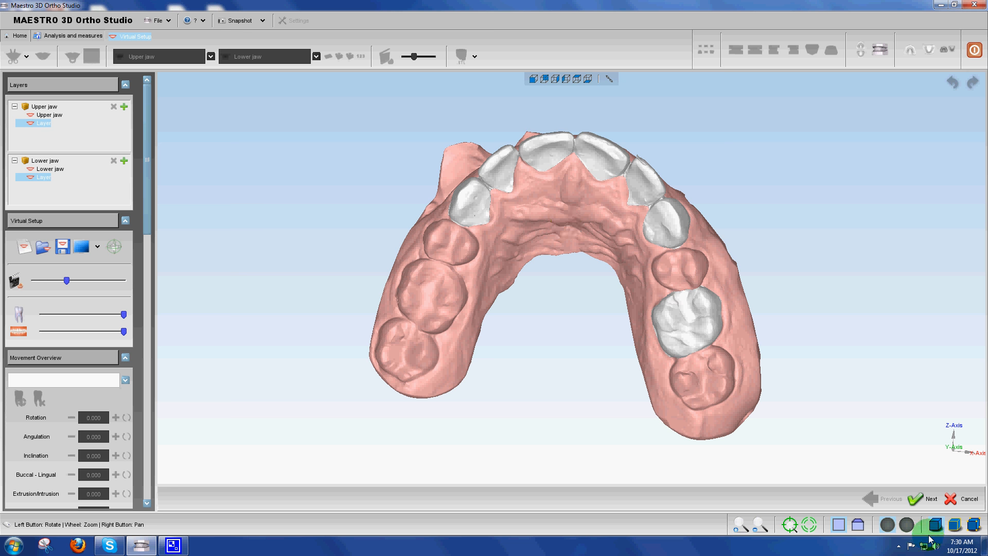
pyautogui.click(899, 546)
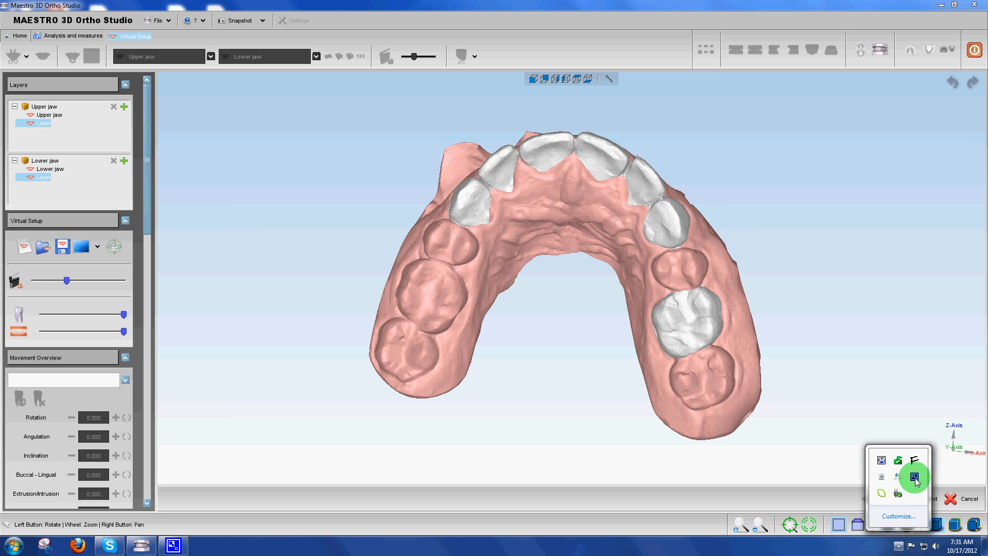